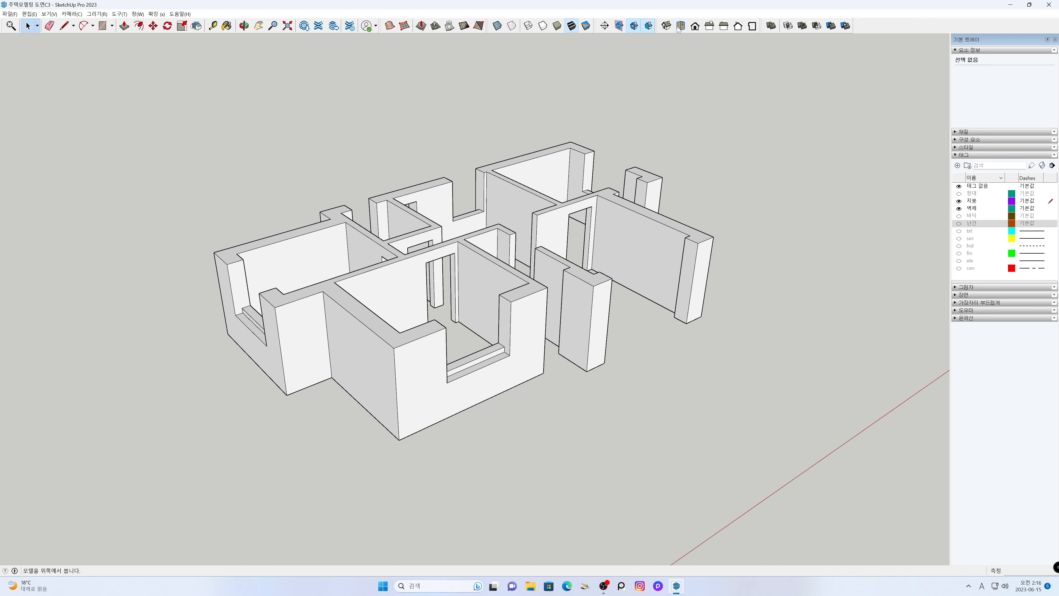
- Switch the top view of the house walls to parallel projection
left_click(79, 15)
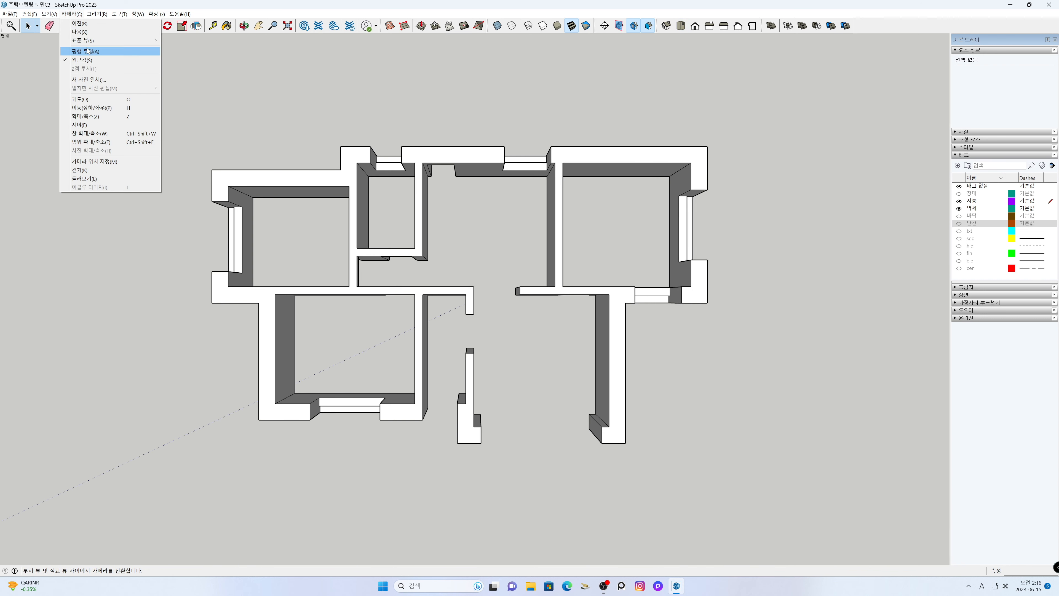
left_click(85, 51)
key("h")
left_click_drag(483, 308, 505, 310)
scroll(504, 306, "down", 1)
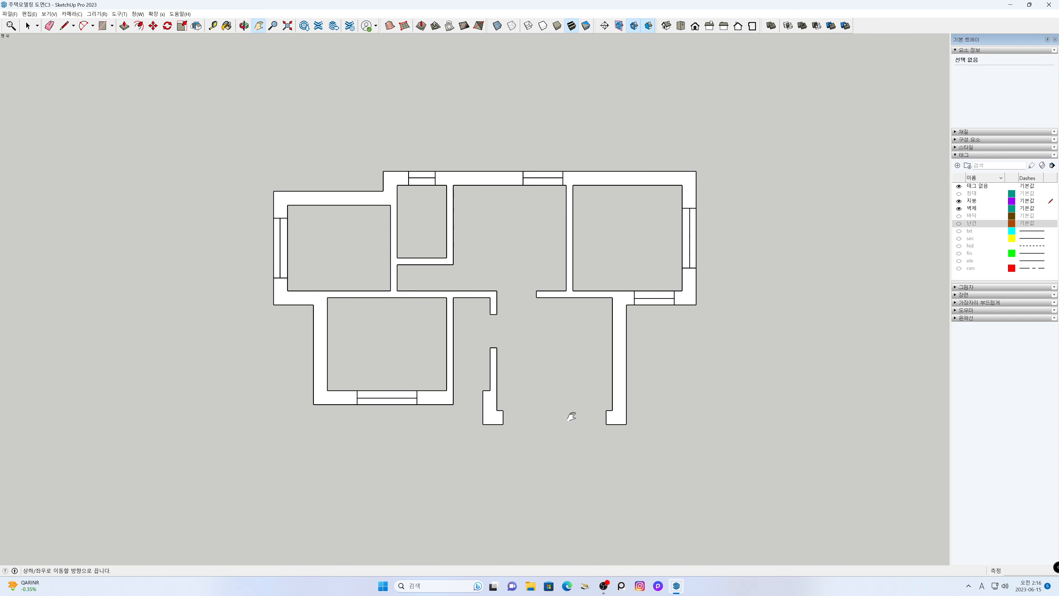
- Draw a 12720 × 7620 mm rectangle covering the full extents of the wall plan as the roof base
key("r")
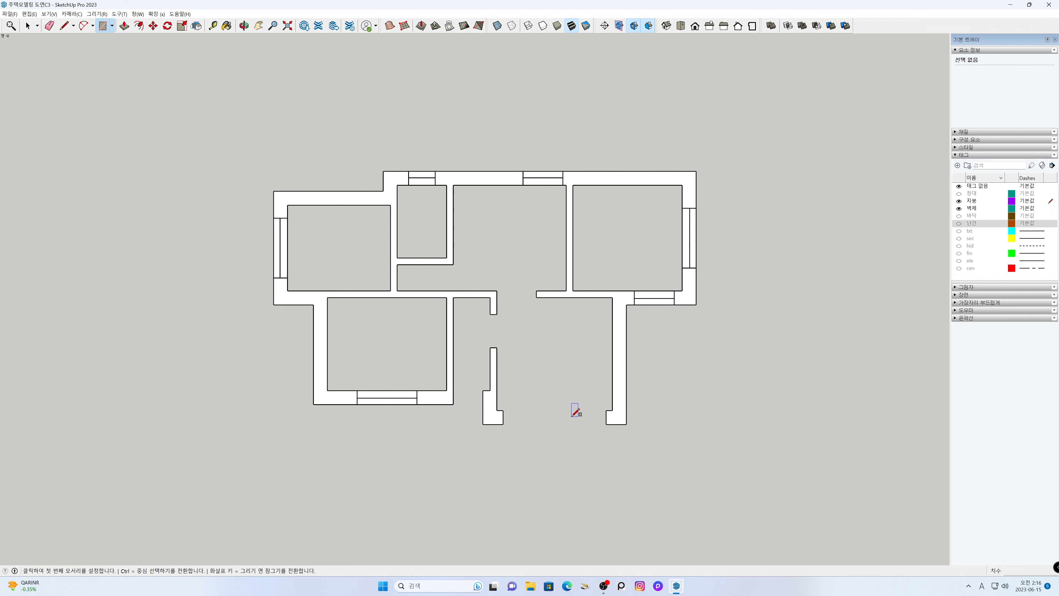
left_click(696, 170)
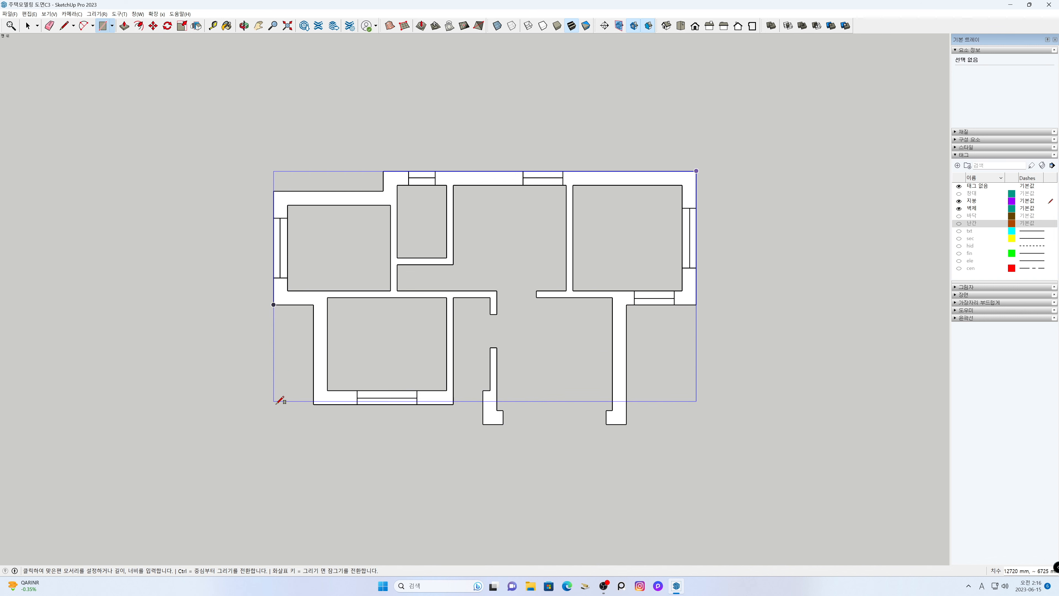
left_click(276, 421)
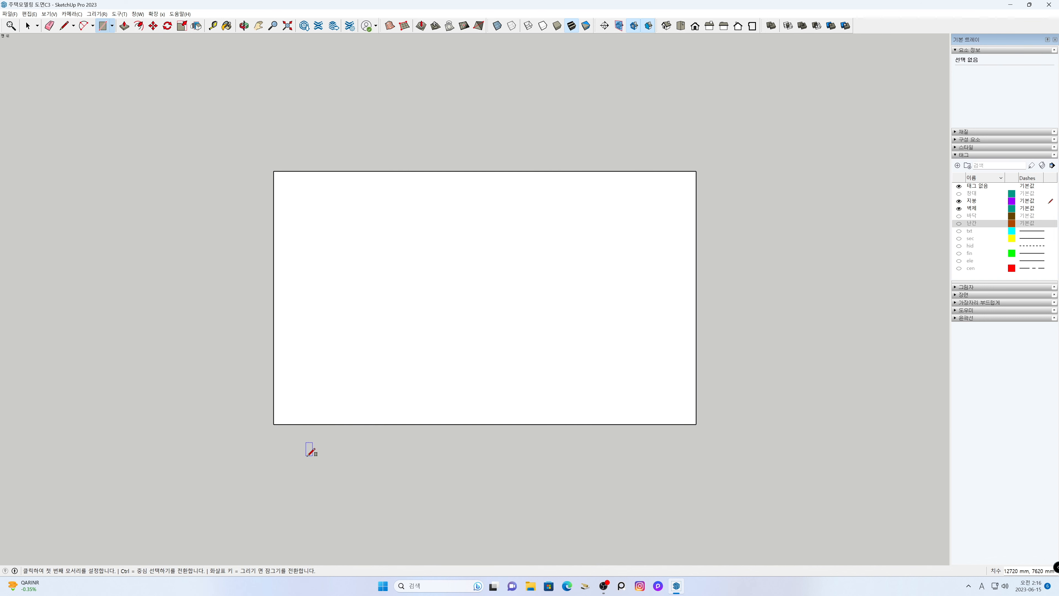
key("space")
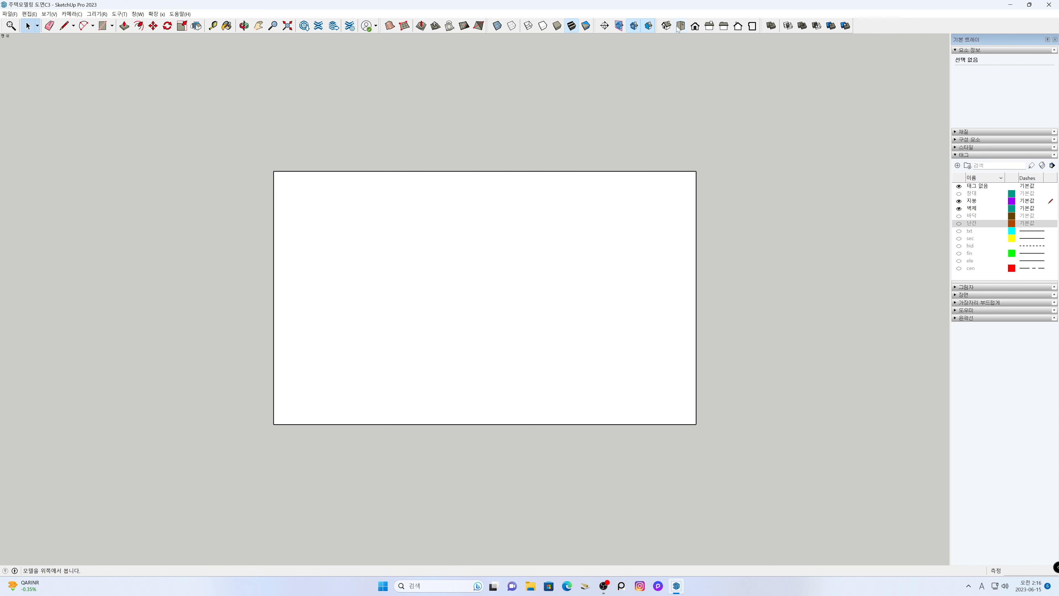
- Return to an isometric view of the house in perspective projection, seen from a lower angle
left_click(666, 25)
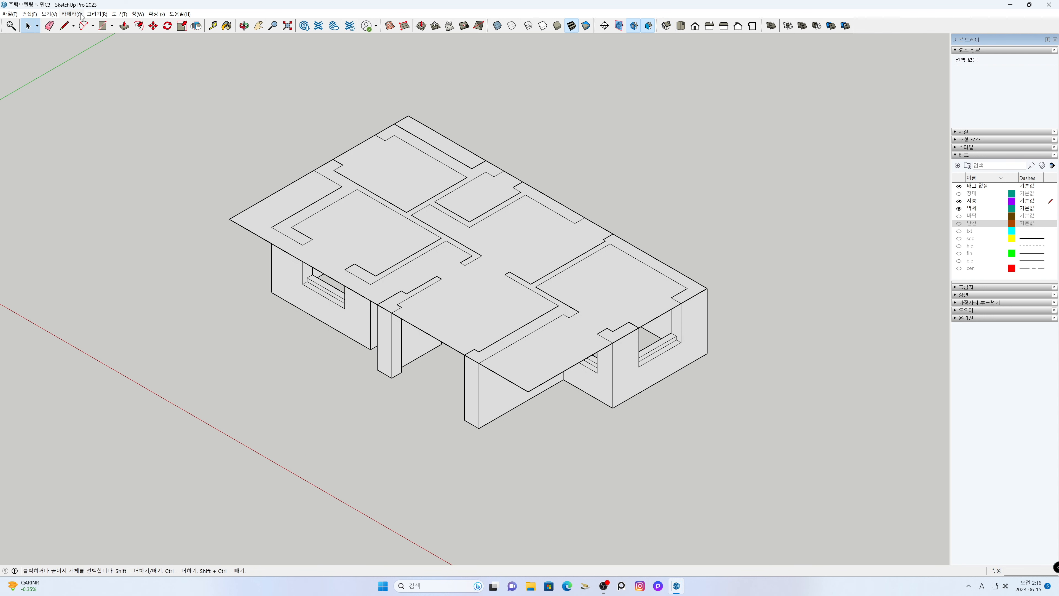
left_click(71, 14)
left_click(96, 59)
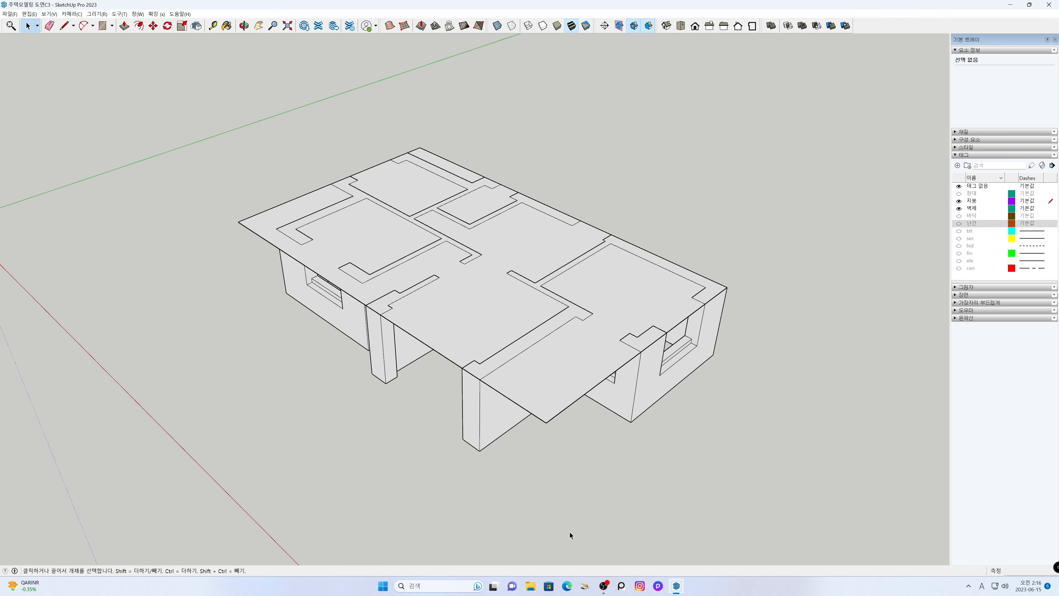
middle_click_drag(570, 535, 626, 361)
key("h")
middle_click_drag(576, 336, 554, 468, "shift")
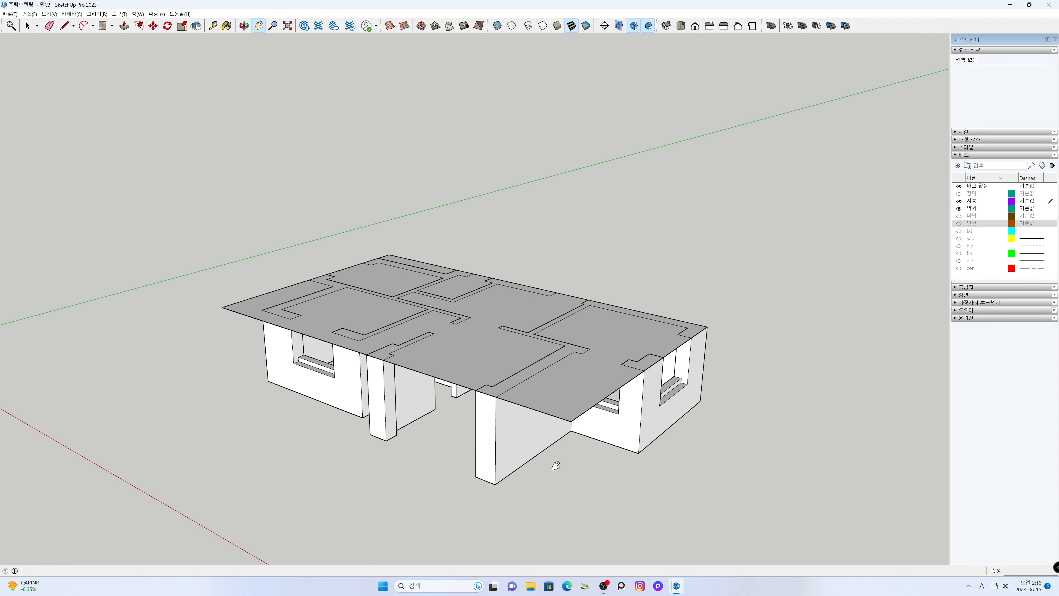
left_click_drag(553, 468, 557, 461)
- Push/Pull the roof rectangle upward by about 2120 mm to form a solid roof block
key("space")
left_click(489, 328)
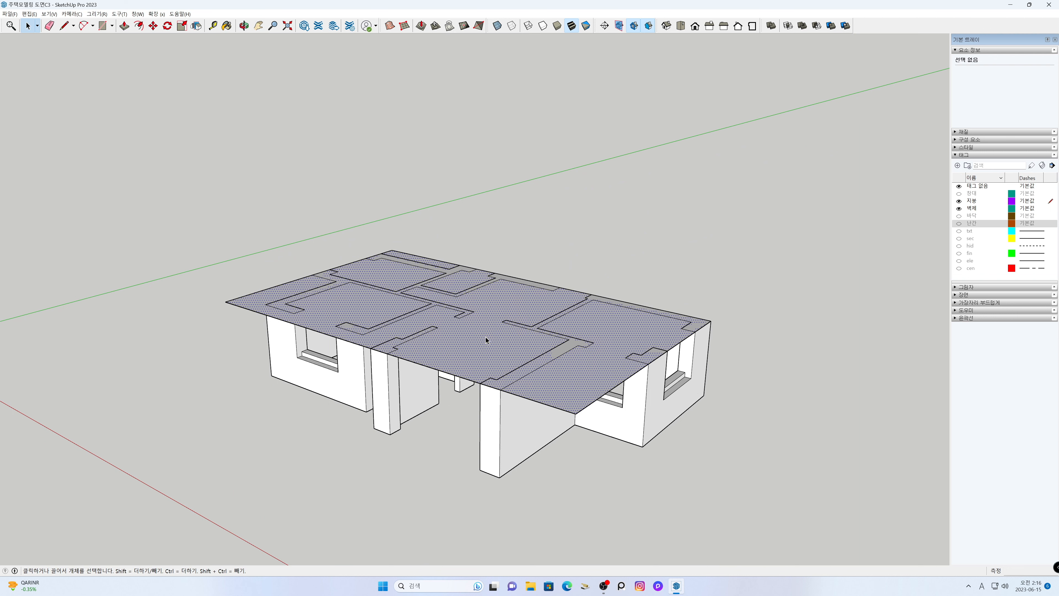
key("p")
left_click(490, 307)
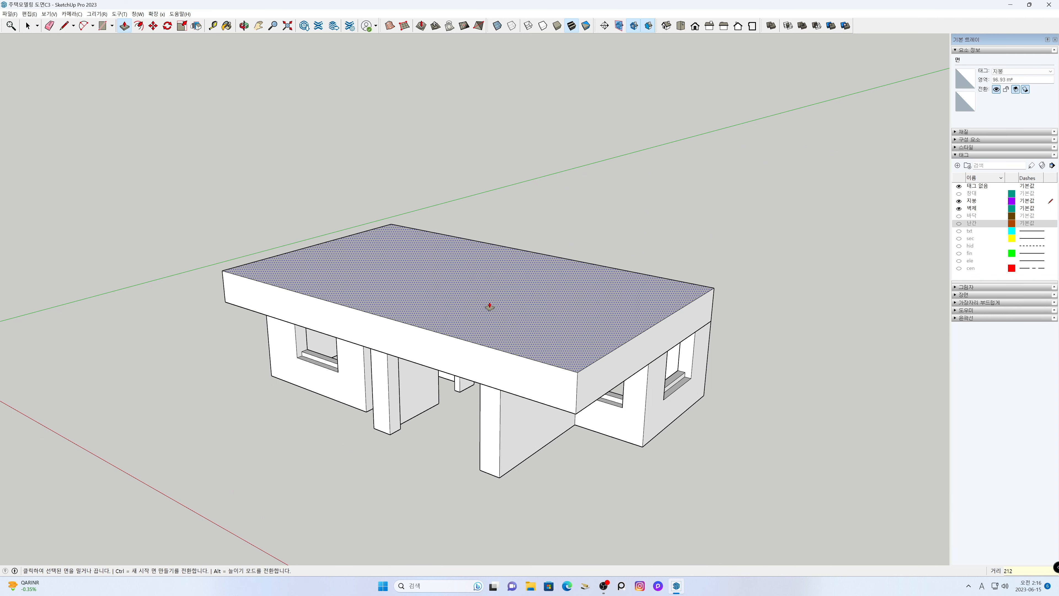
left_click(489, 307)
key("space")
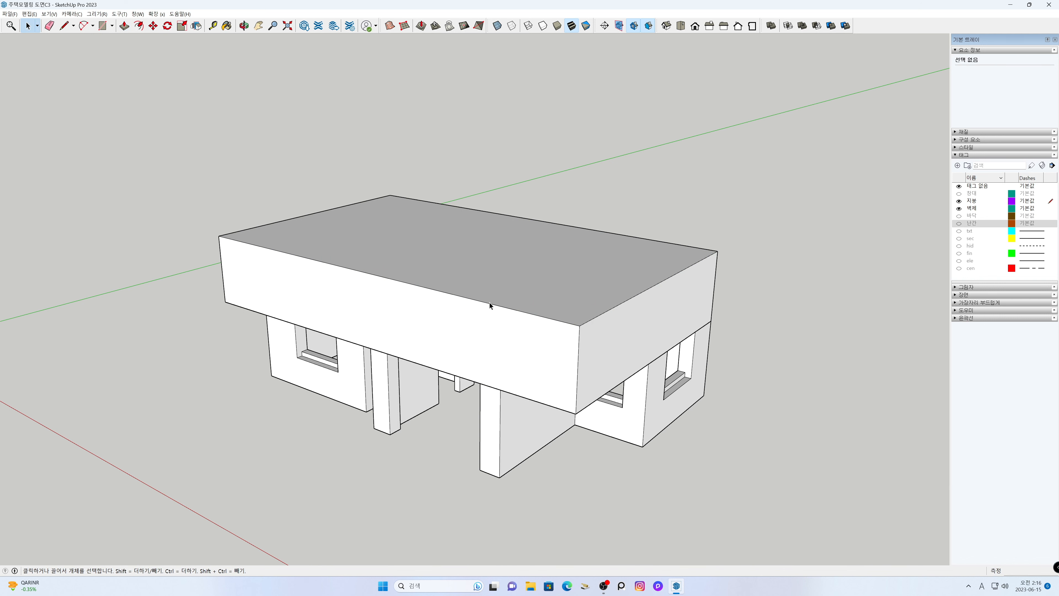
- Measure the height of the roof block along its front corner edge
key("t")
left_click(580, 325)
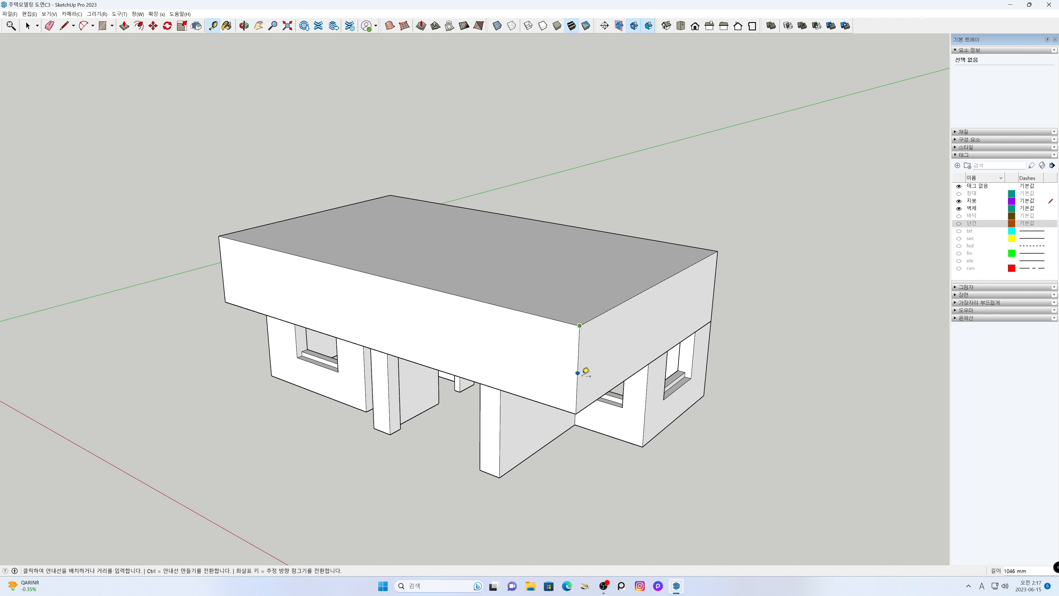
left_click(576, 414)
key("space")
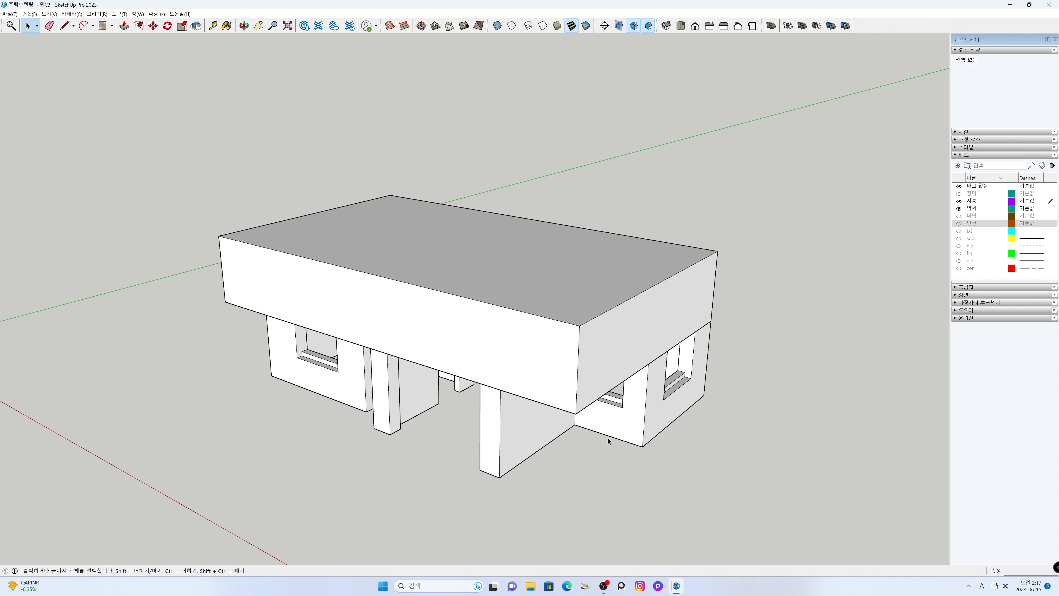
- Hide the 벽체 tag and draw a 12720 mm centre line across the roof block's top face between the short edges' midpoints
left_click(958, 208)
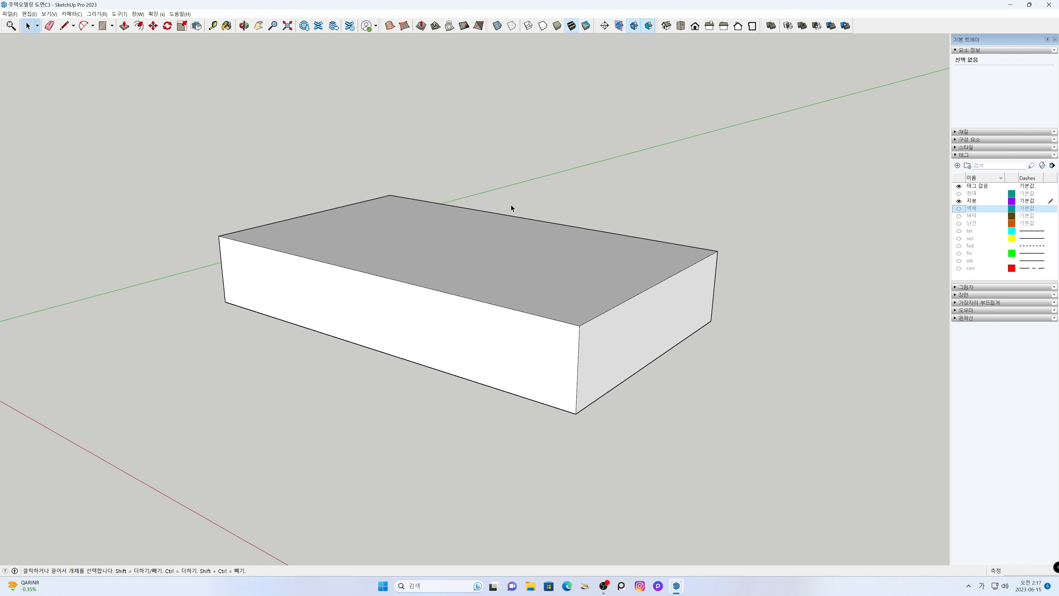
middle_click_drag(505, 228, 510, 277, "shift")
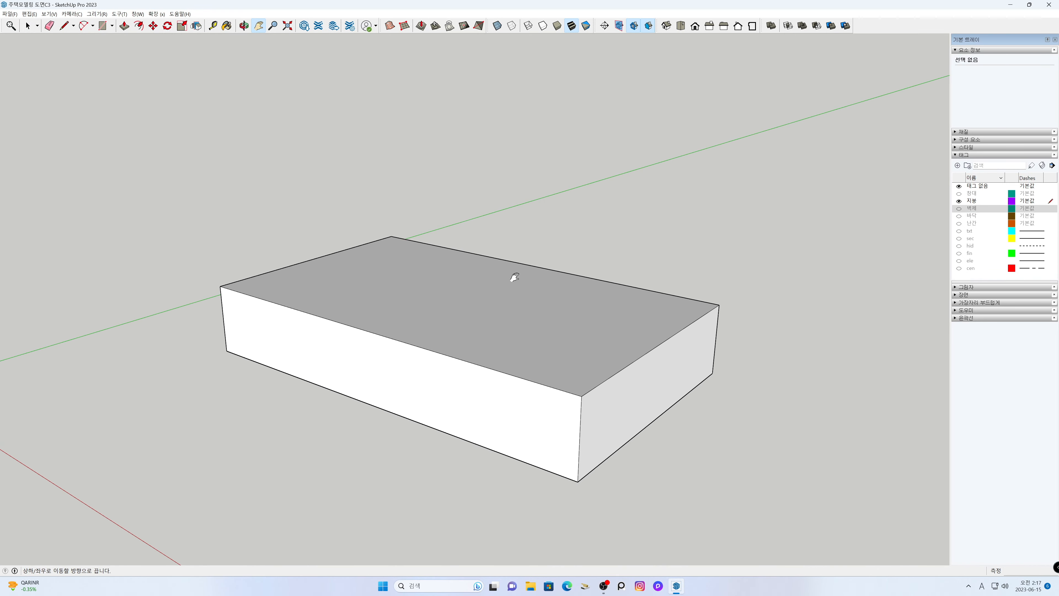
key("l")
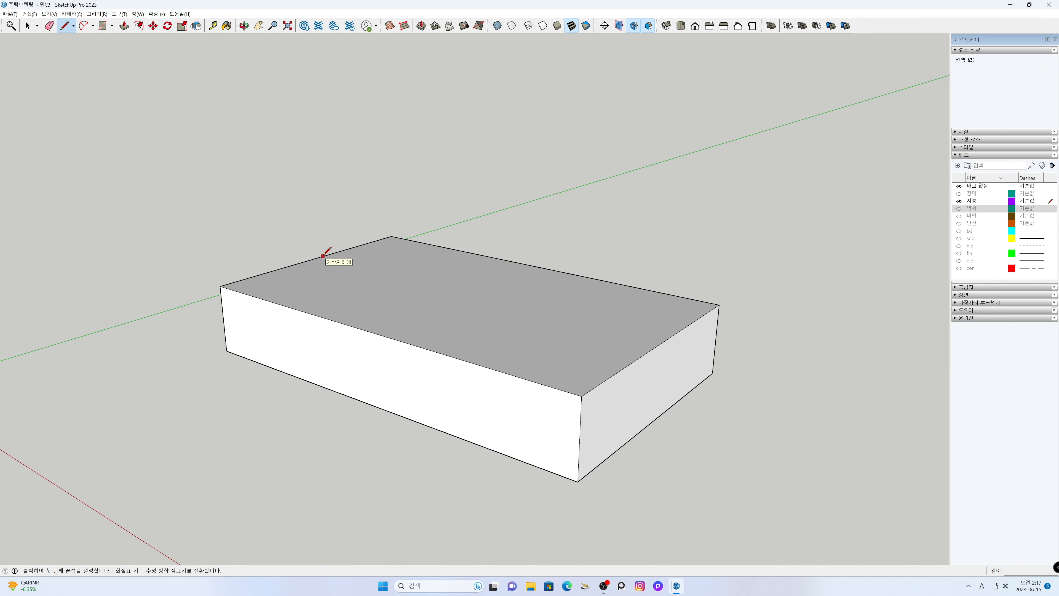
left_click(314, 258)
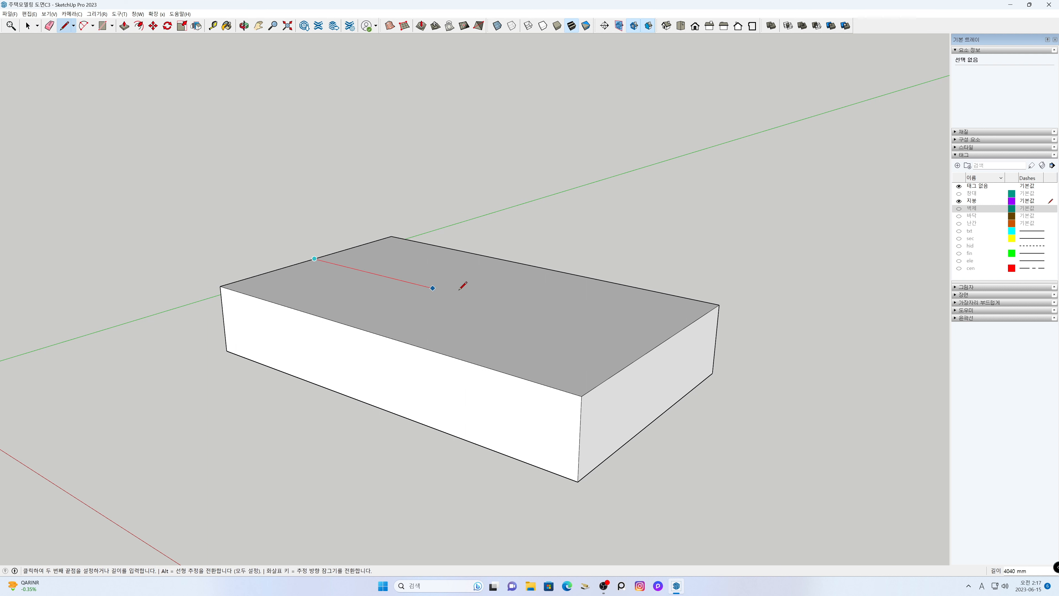
left_click(662, 342)
key("space")
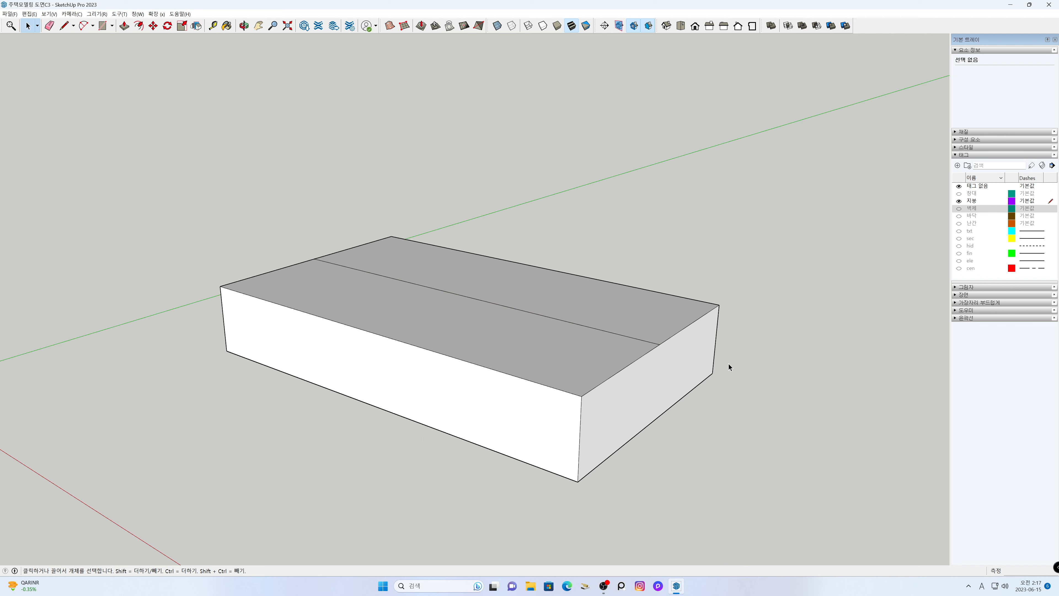
- Place a vertical guide on the block's short end face, 3810 mm from its corner edge, through the end of the centre line
left_click(710, 25)
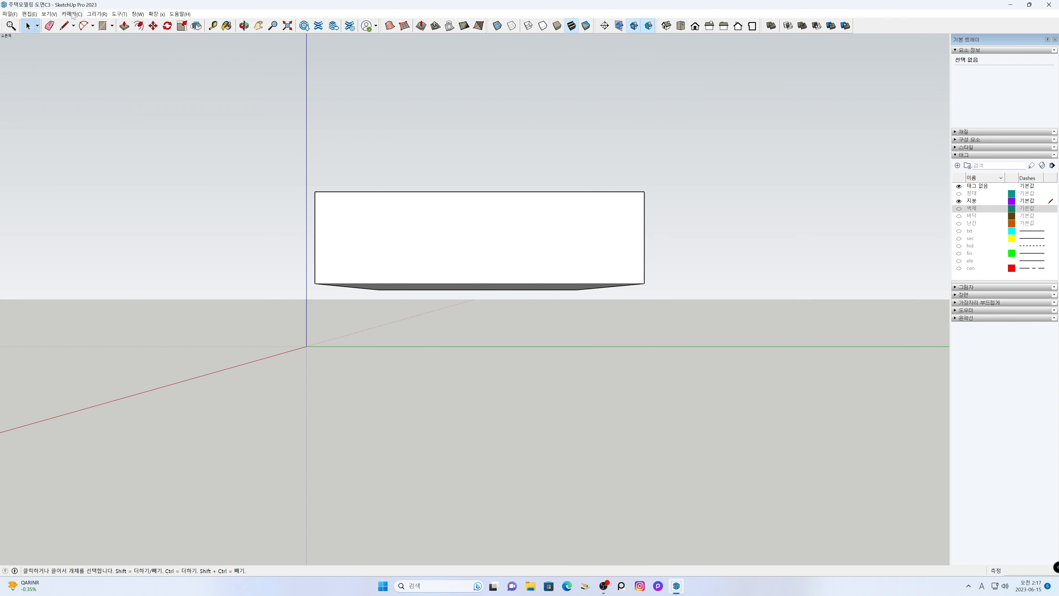
left_click(667, 27)
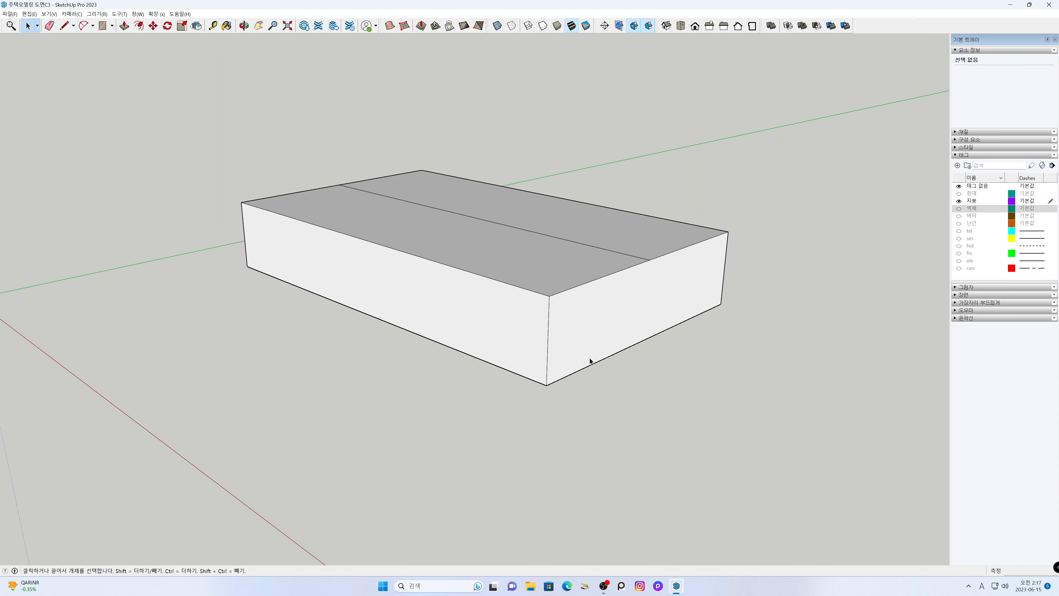
key("h")
left_click_drag(523, 292, 487, 380)
key("t")
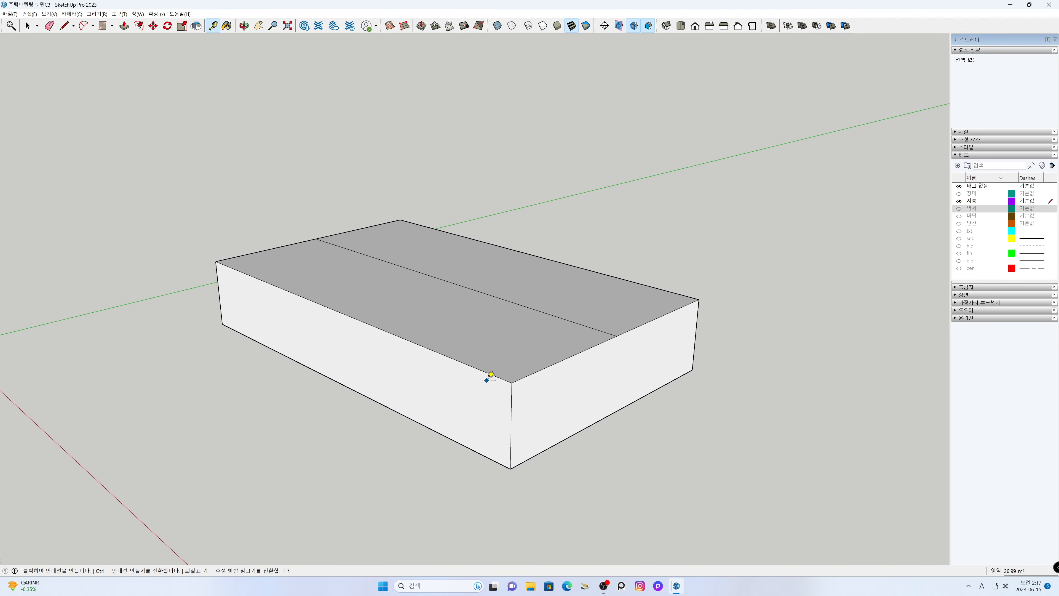
left_click(511, 409)
left_click(617, 335)
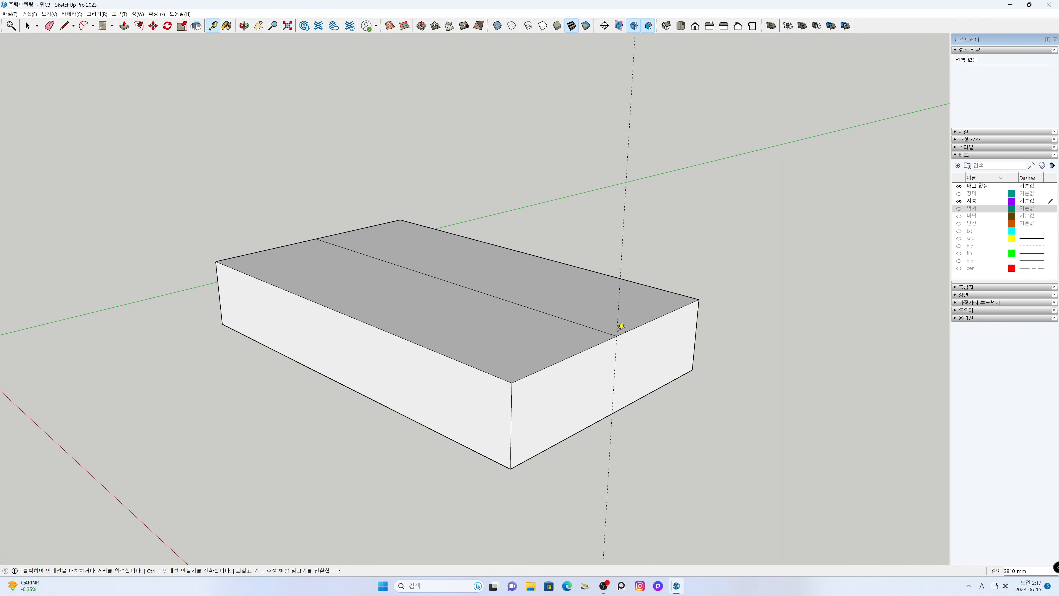
key("space")
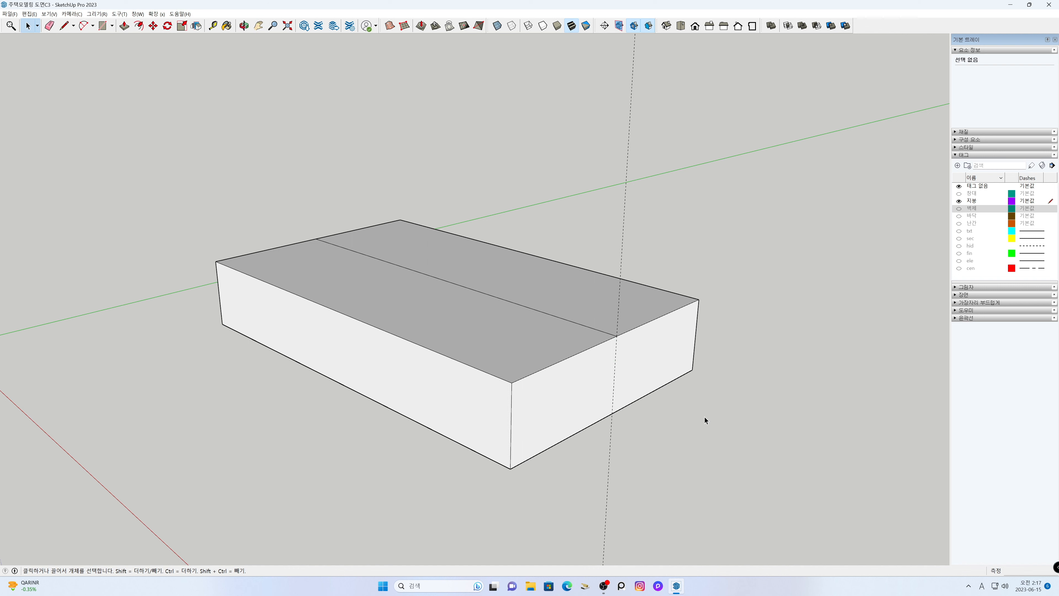
- Show the roof block from the right side in parallel projection
left_click(710, 25)
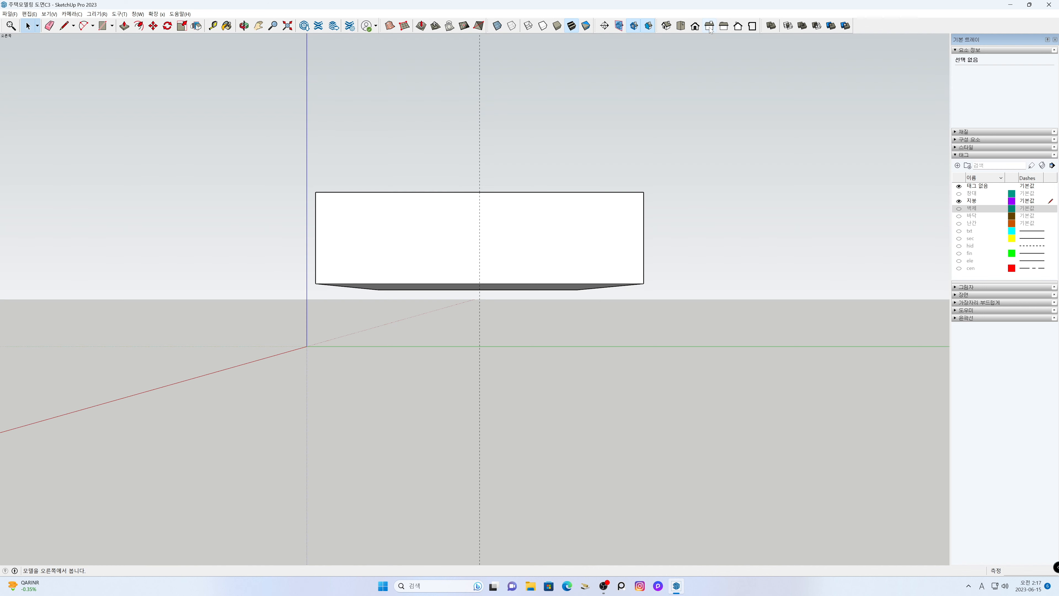
left_click(73, 17)
left_click(84, 47)
key("h")
left_click_drag(508, 275, 454, 388)
scroll(454, 373, "up", 3)
- Draw a rectangle 400 mm high and 1000 mm wide in the empty area above the roof block as a slope reference
key("r")
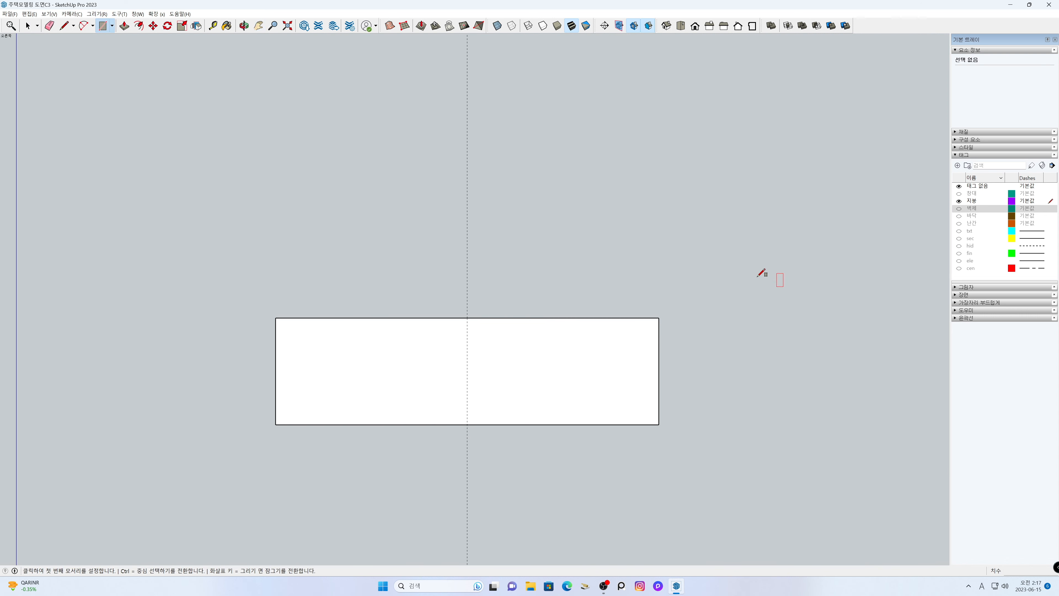
left_click(636, 252)
left_click(690, 220)
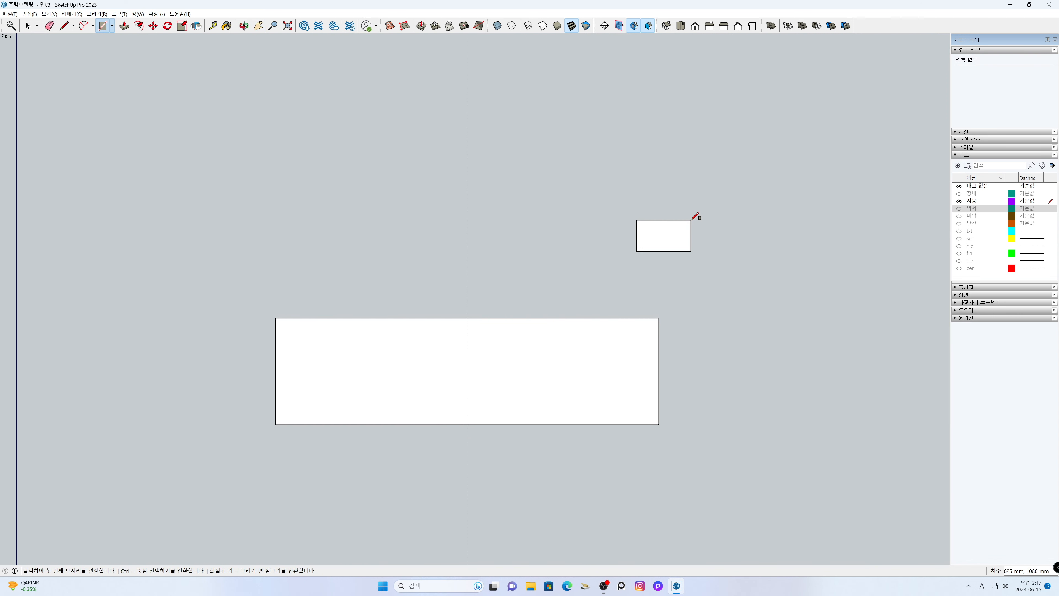
type("400,1000")
key("Return")
key("space")
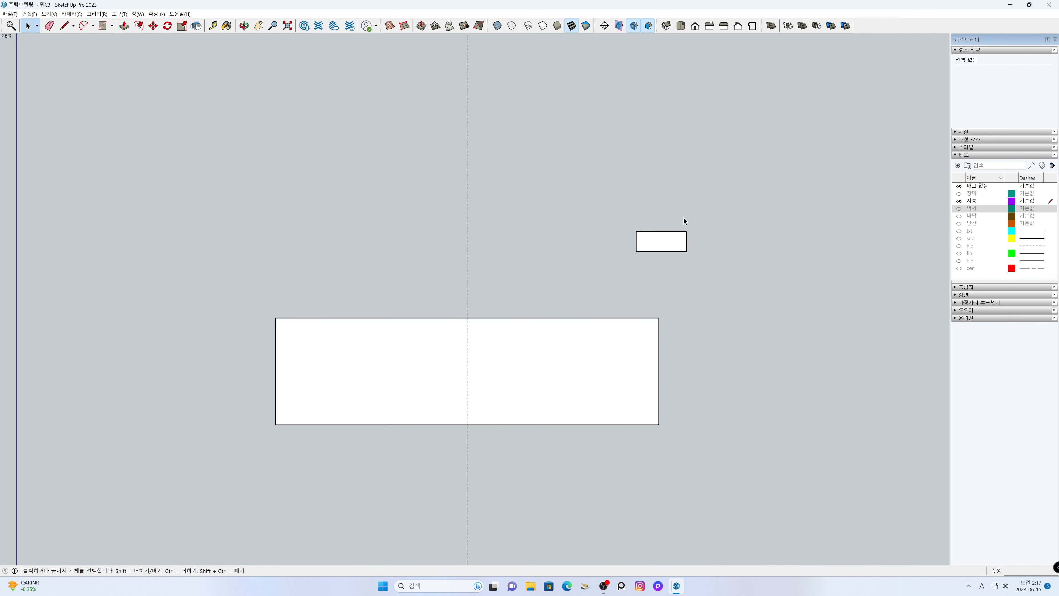
- Create guide lines along both diagonals of the 400 × 1000 mm rectangle
key("t")
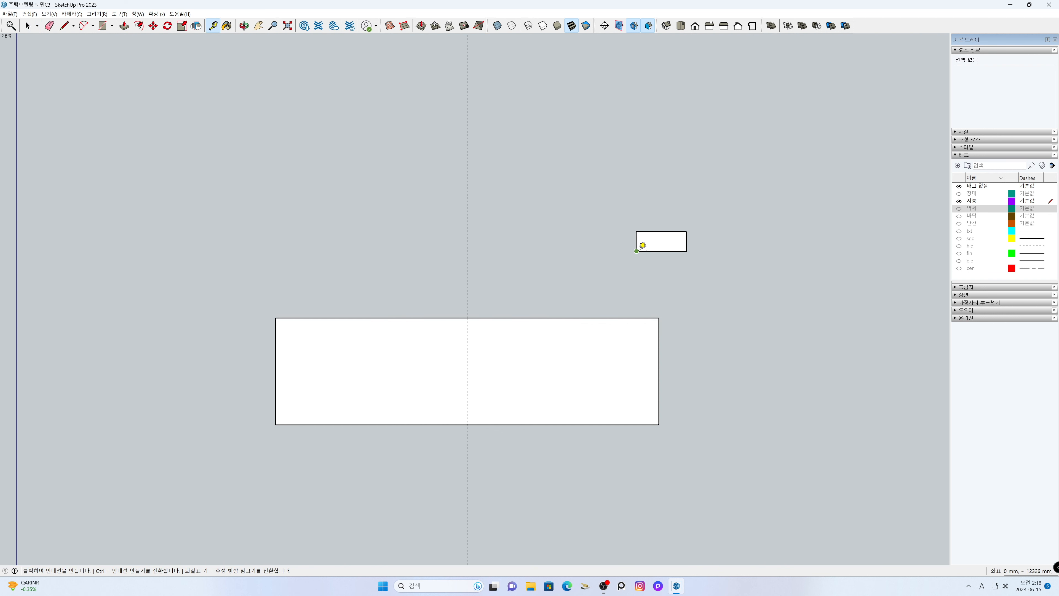
left_click(636, 251)
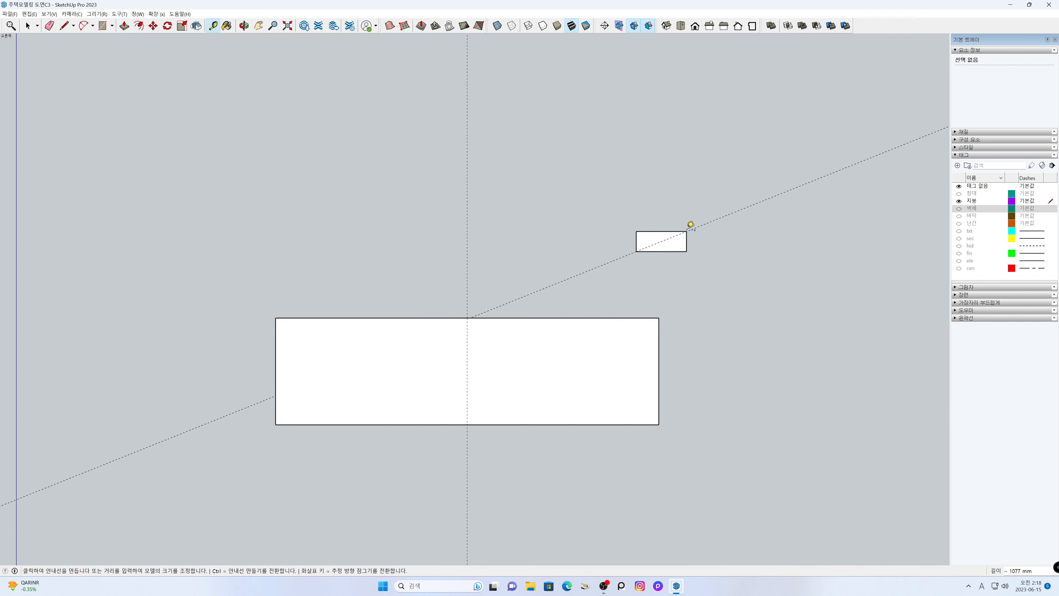
left_click(636, 231)
left_click(686, 251)
key("space")
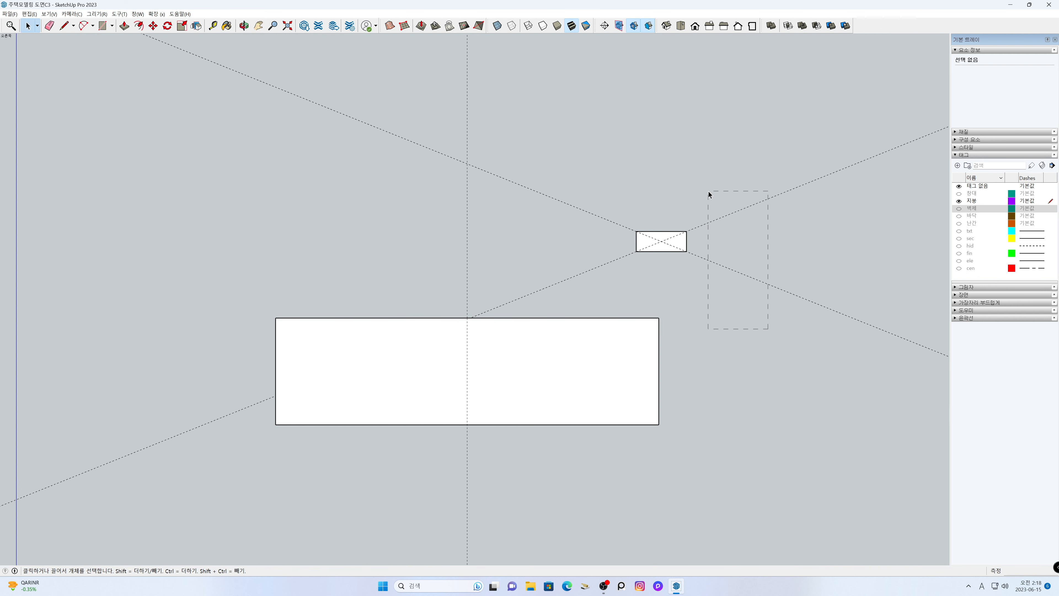
- Move both diagonal guides from their crossing point to the midpoint of the roof block's upper edge
key("m")
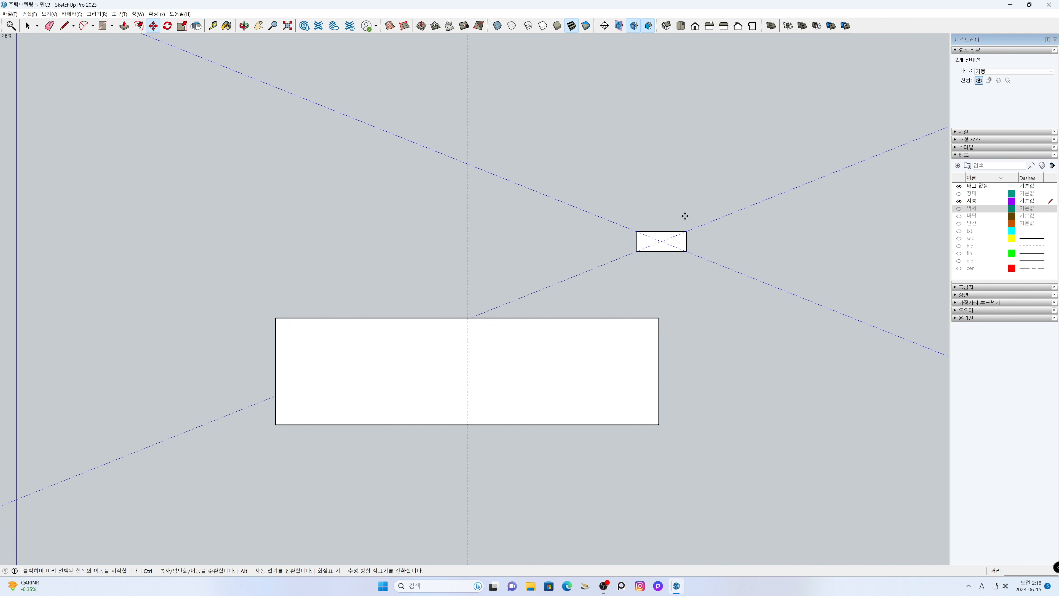
left_click(662, 243)
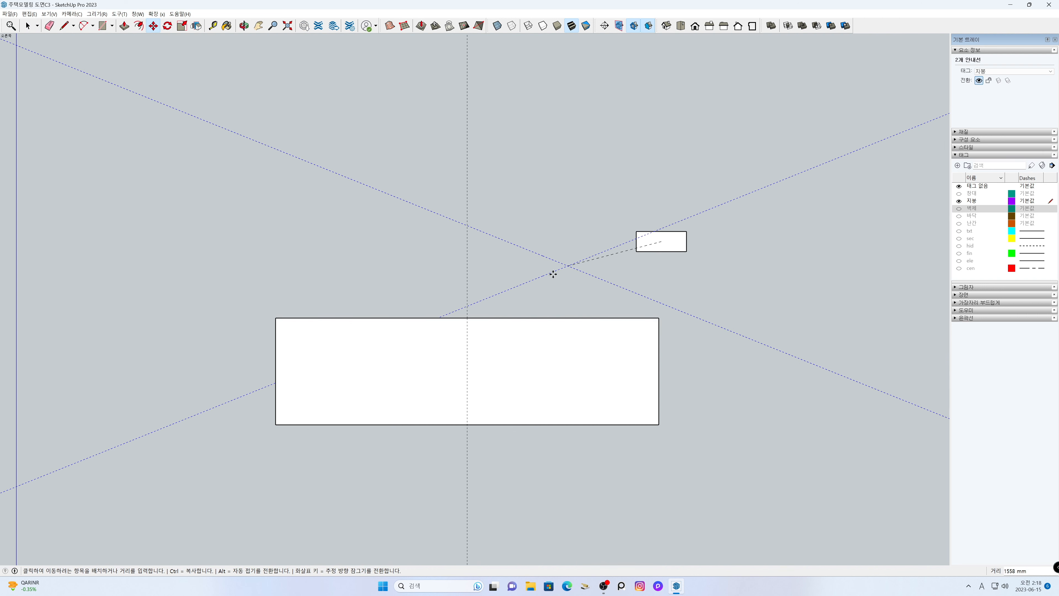
left_click(468, 319)
key("space")
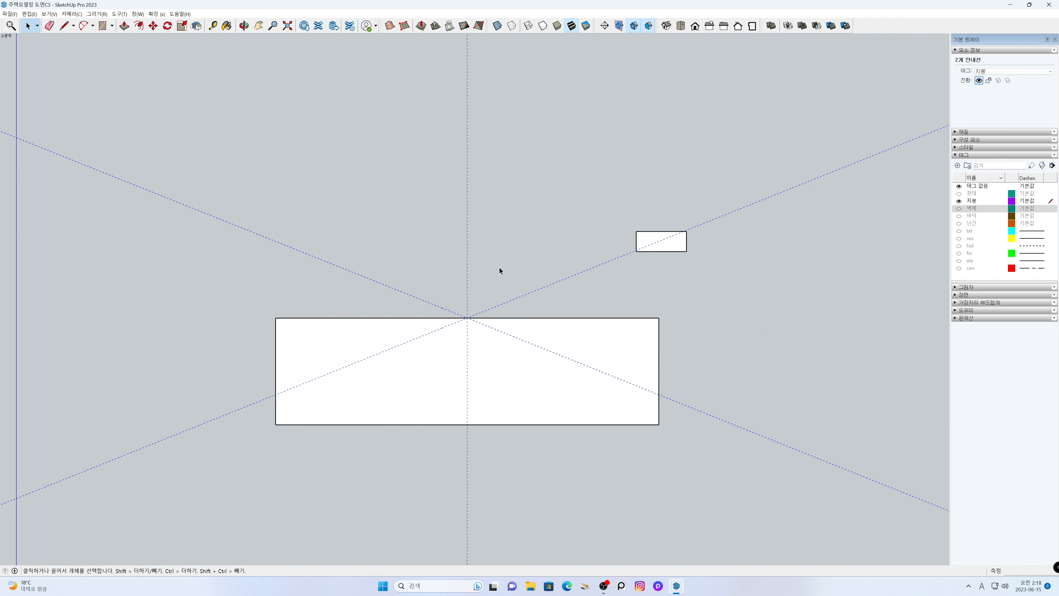
left_click(500, 268)
- Draw two slope lines on the block's end face along the guides, from the upper edge's midpoint down to both vertical edges
key("l")
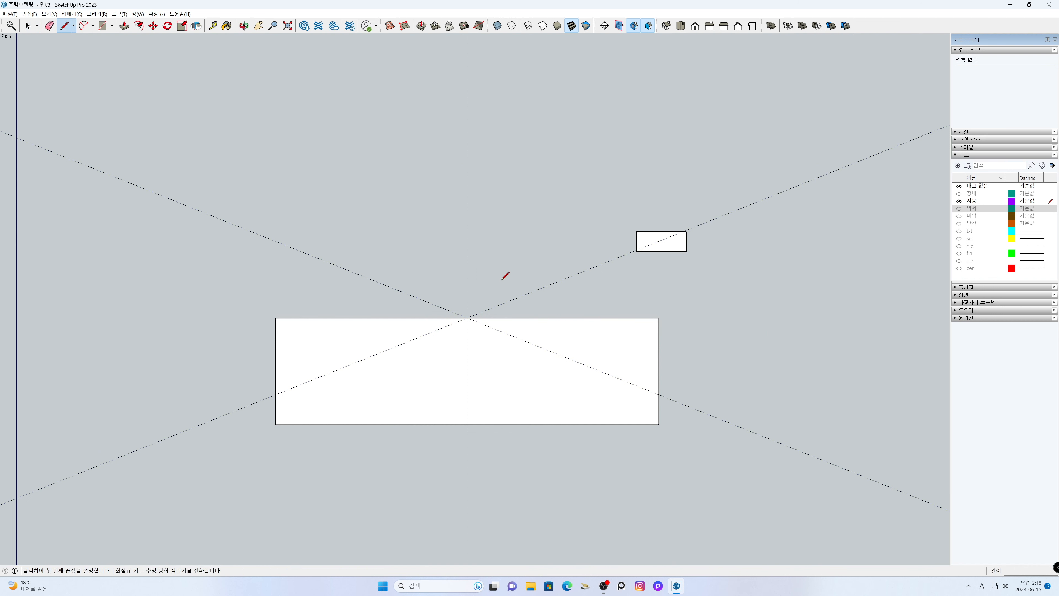
left_click(659, 394)
left_click(467, 318)
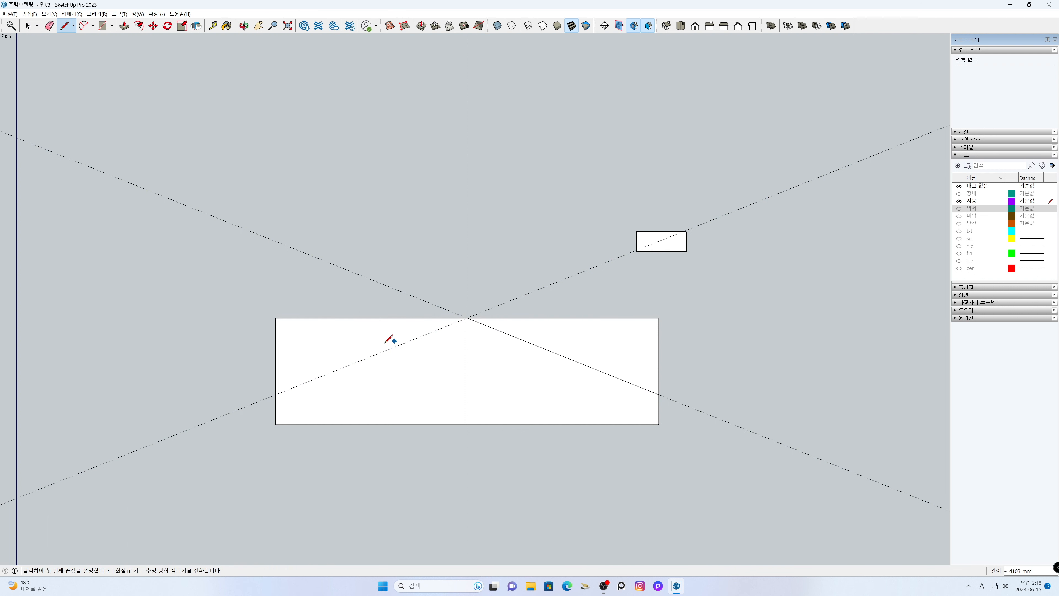
left_click(276, 394)
left_click(467, 317)
key("space")
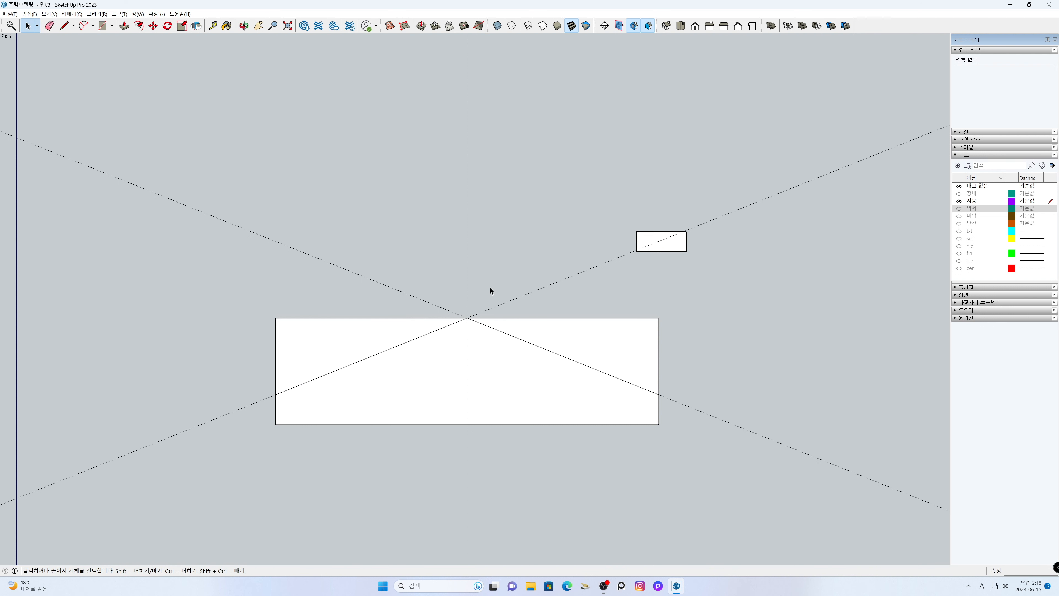
- Erase the guide lines and delete the 400 × 1000 mm reference rectangle
key("e")
mouse_move(370, 299)
left_mouse_down()
mouse_move(487, 286)
mouse_move(515, 301)
left_mouse_up()
key("space")
double_click(675, 241)
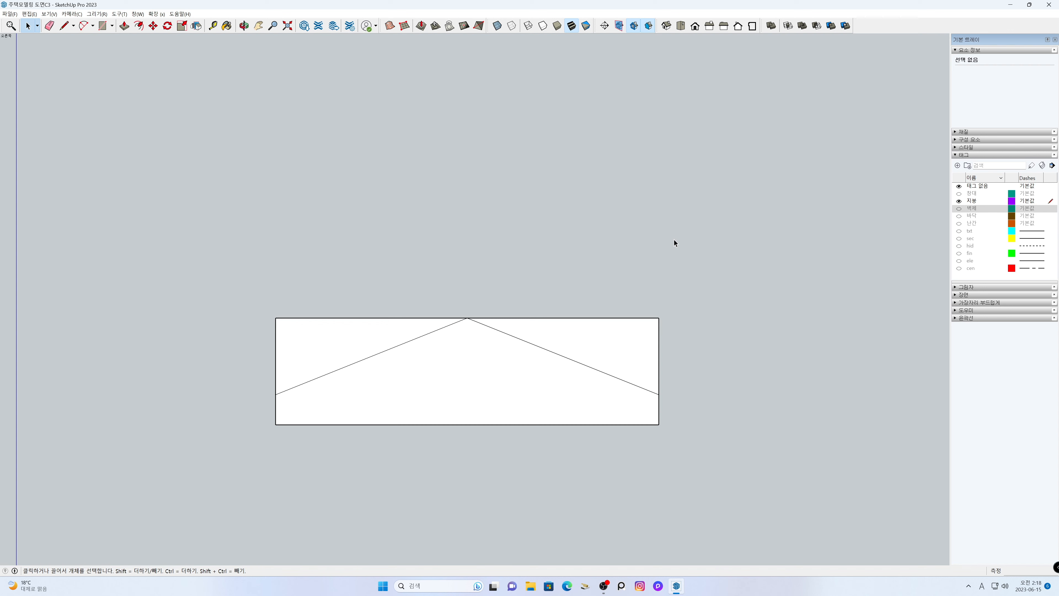
- Switch to an isometric view of the roof block with perspective projection
left_click(666, 25)
left_click(71, 14)
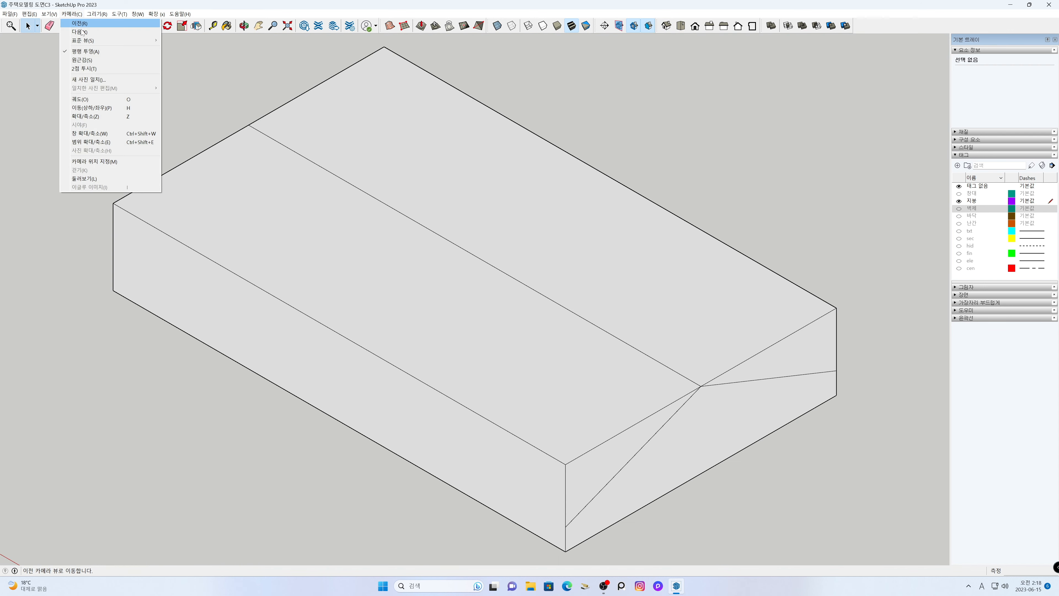
left_click(79, 60)
scroll(460, 267, "down", 5)
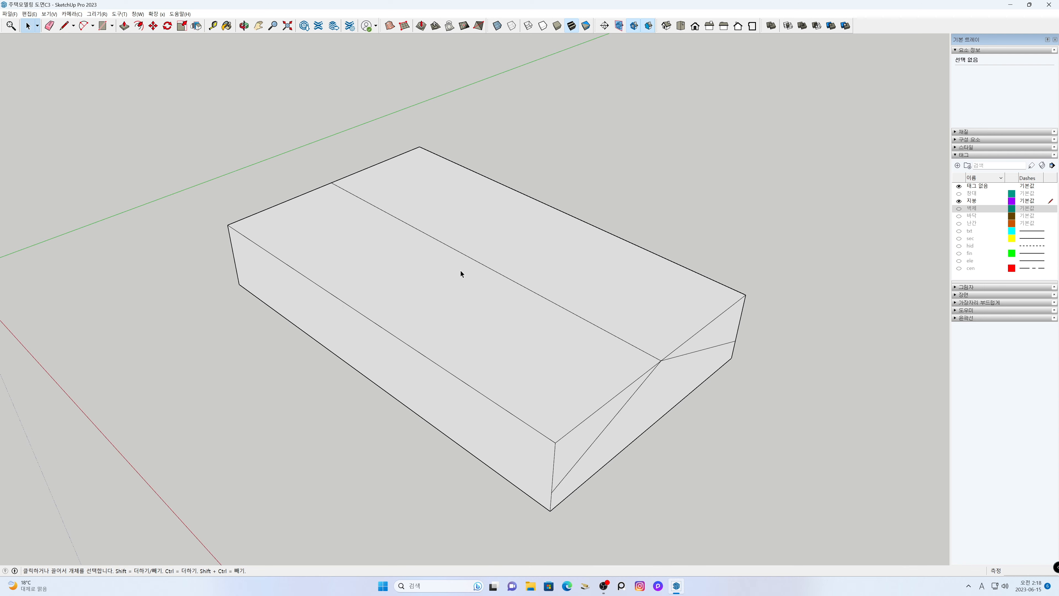
key("o")
middle_click_drag(500, 305, 528, 328)
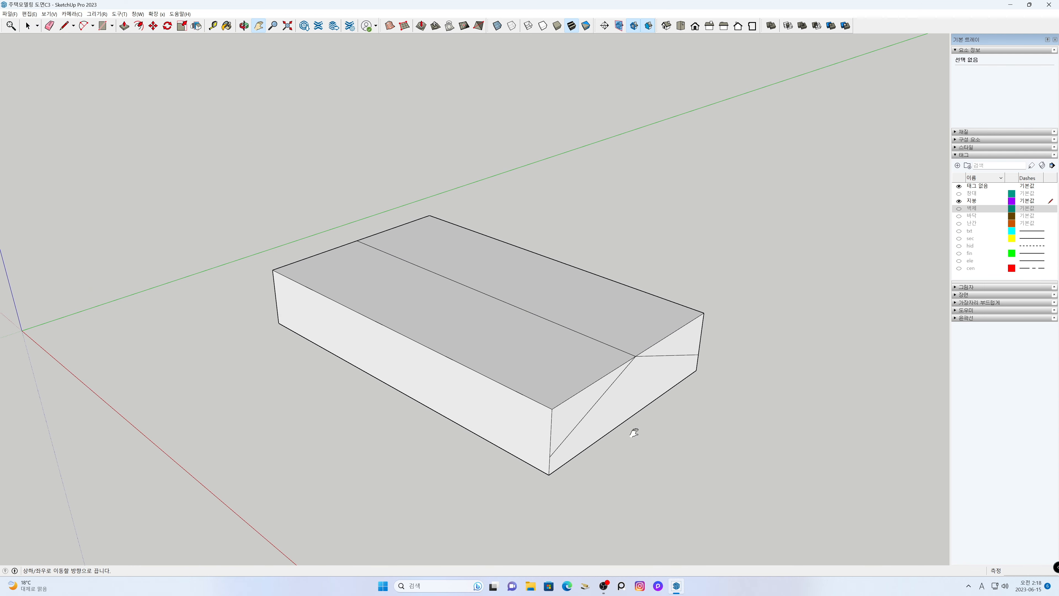
- Push both upper triangles of the end face 12720 mm through the block to cut the two roof slopes
key("p")
left_click(570, 413)
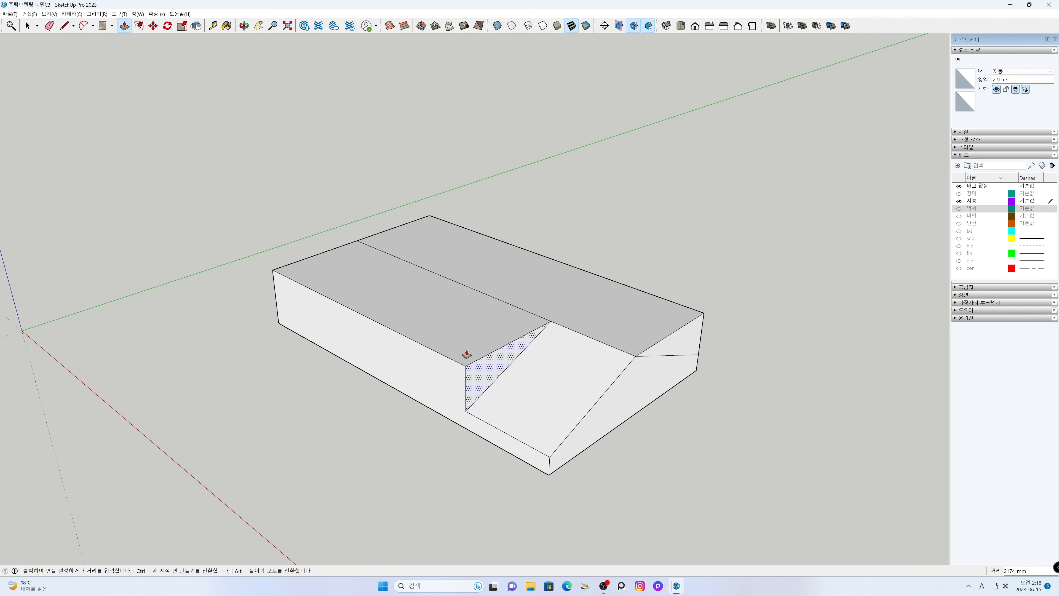
left_click(280, 275)
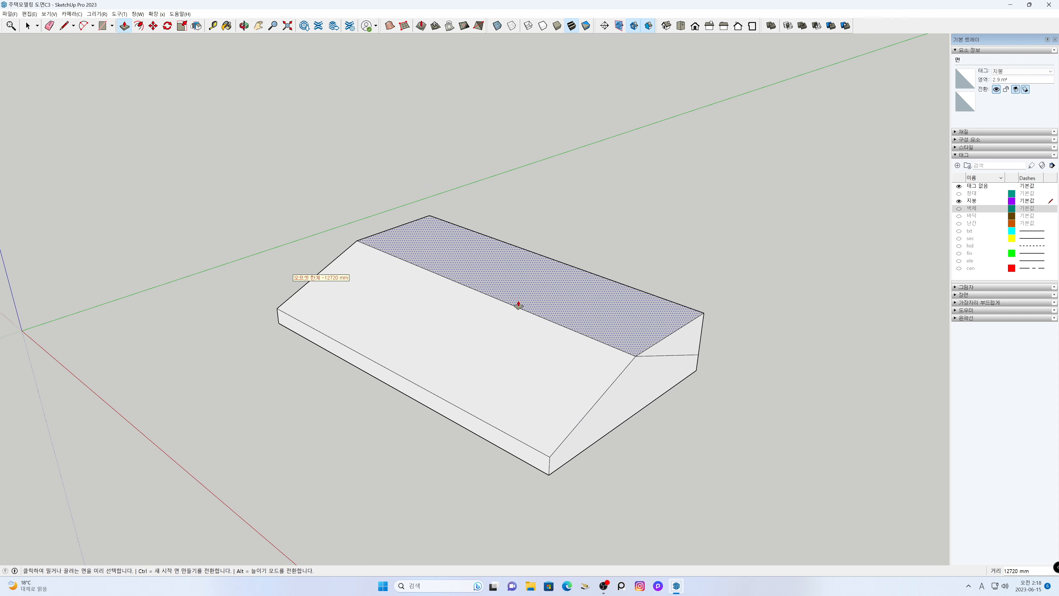
double_click(684, 336)
key("space")
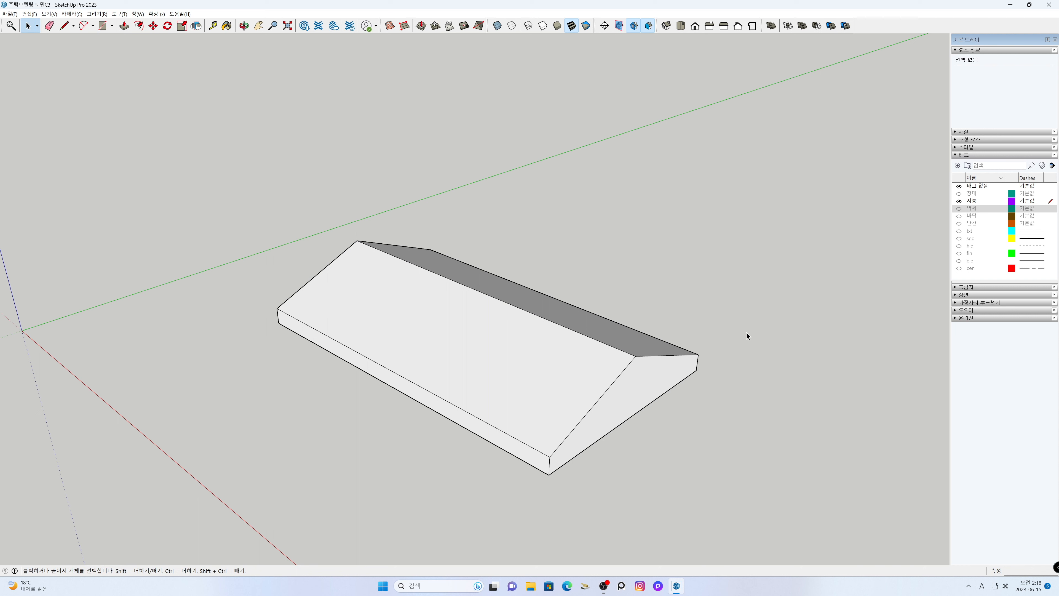
- Make the whole gable roof solid into a group
triple_click(524, 348)
right_click(524, 349)
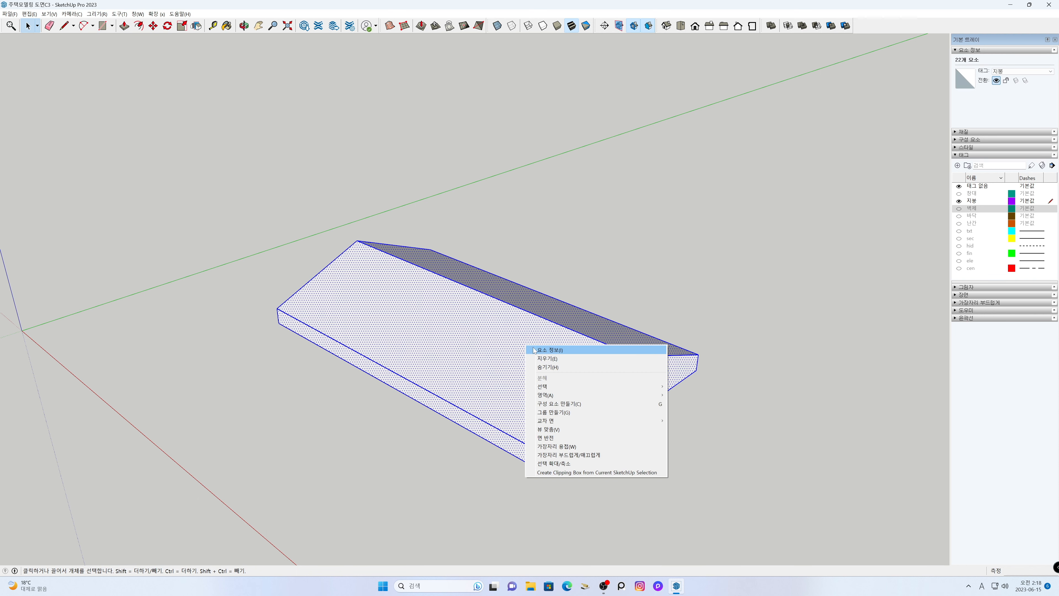
left_click(553, 412)
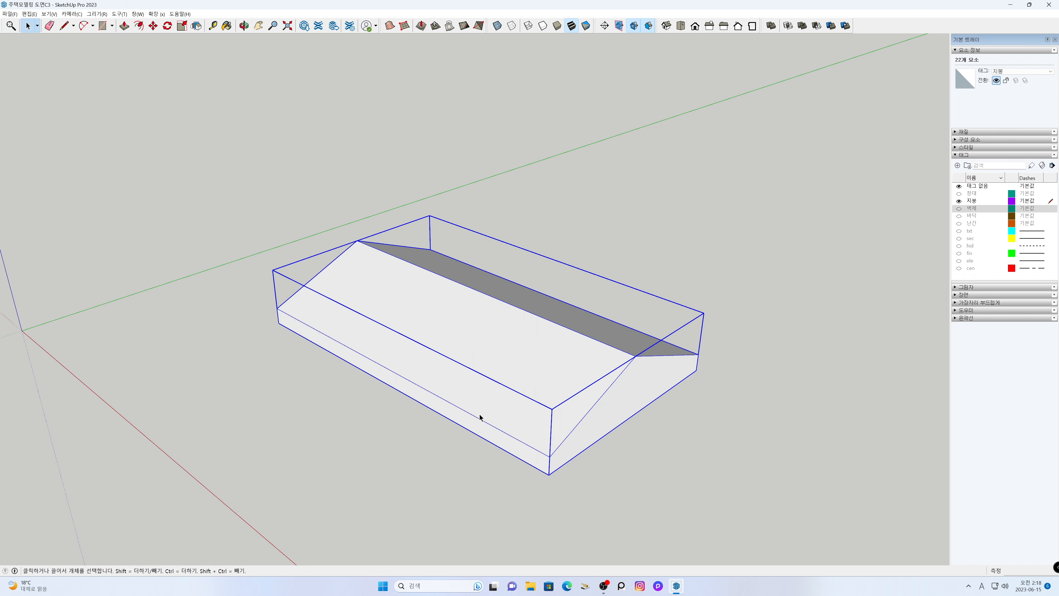
left_click(412, 433)
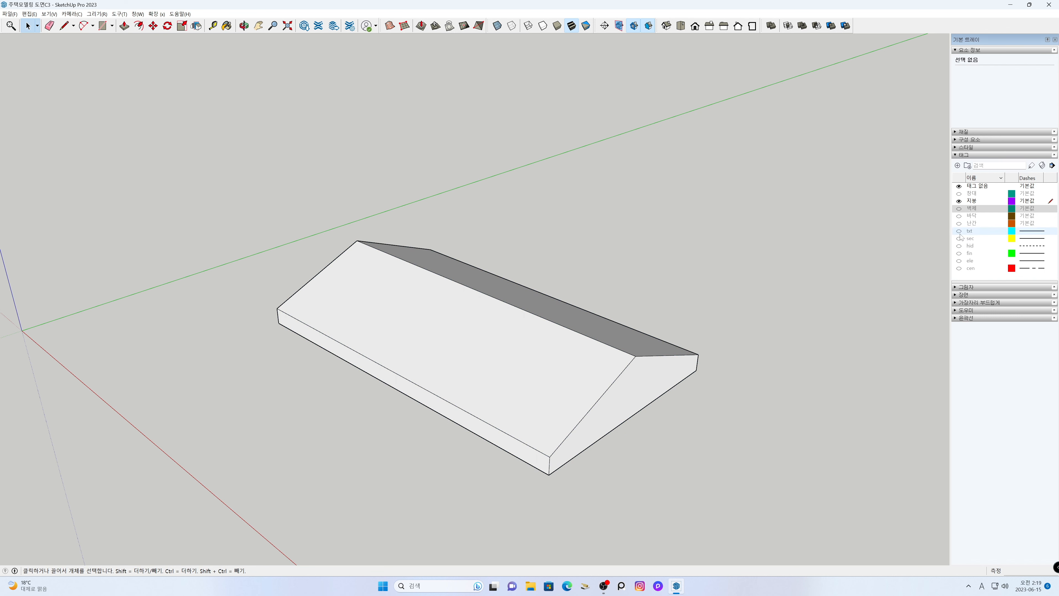
- Show the 벽체 tag and draw a 2100 × 3600 mm rectangle on the ground across the recessed front corner beside the porch wall
left_click(959, 209)
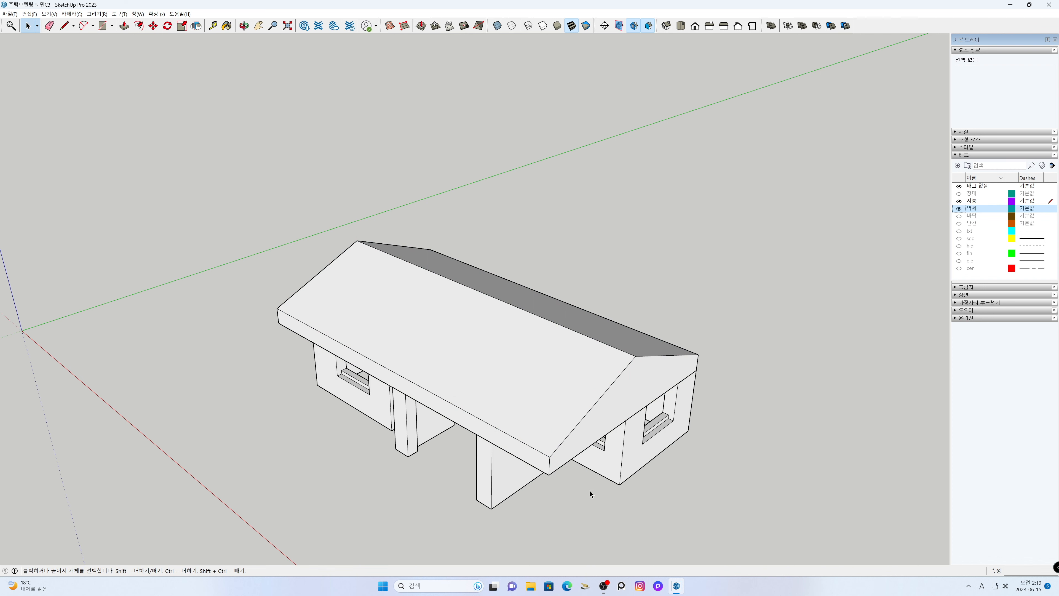
middle_click_drag(585, 477, 568, 350)
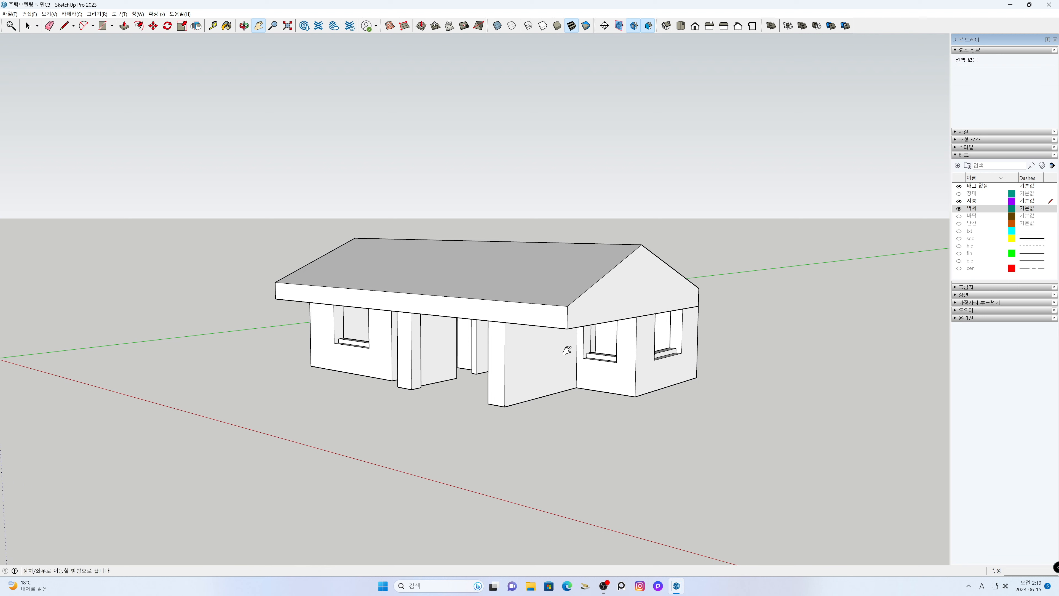
key("r")
left_click(504, 406)
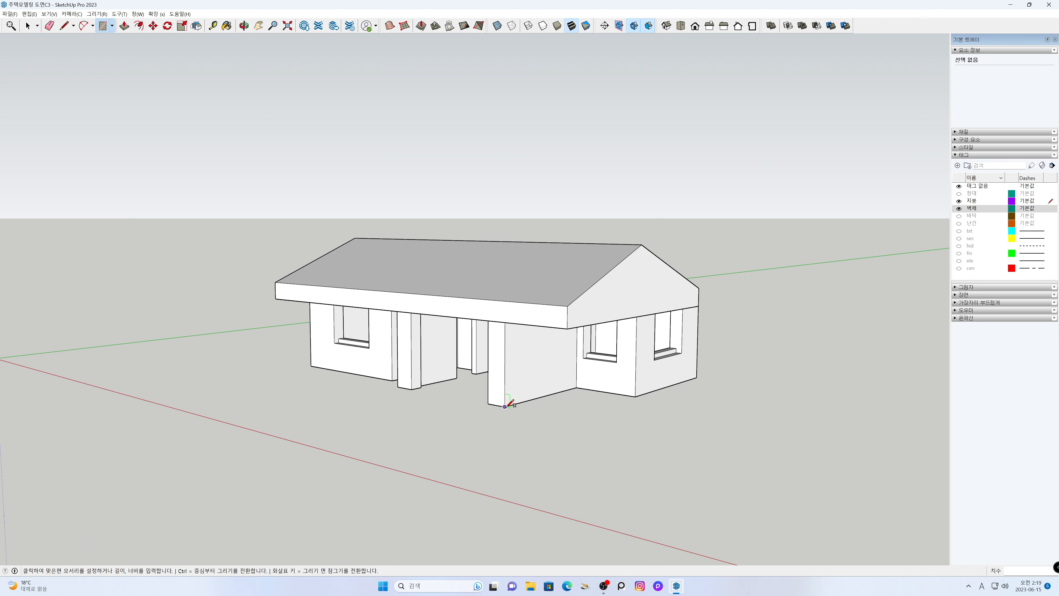
left_click(635, 395)
- Draw a 5100 × 600 mm ground rectangle along the front window wall and an adjoining one filling the recess at the end wall
key("o")
left_click_drag(402, 422, 910, 439)
key("space")
key("r")
left_click(383, 427)
left_click(524, 395)
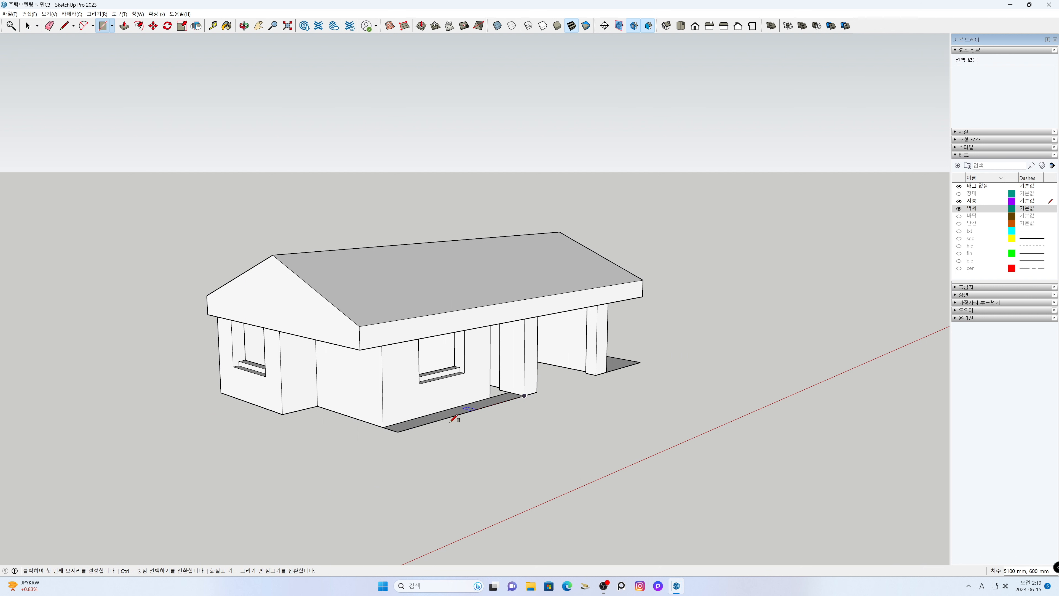
left_click(397, 431)
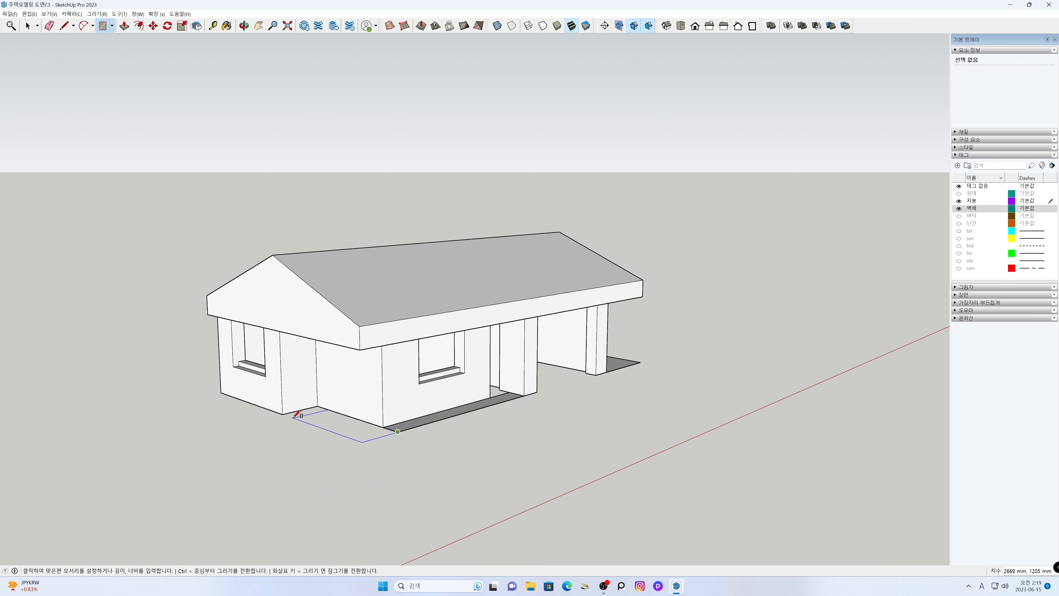
left_click(283, 414)
key("space")
- Draw a 3300 × 600 mm ground rectangle in the recess along the rear wall at the house corner
key("o")
mouse_move(270, 459)
left_mouse_down()
mouse_move(605, 482)
mouse_move(756, 454)
left_mouse_up()
key("space")
key("r")
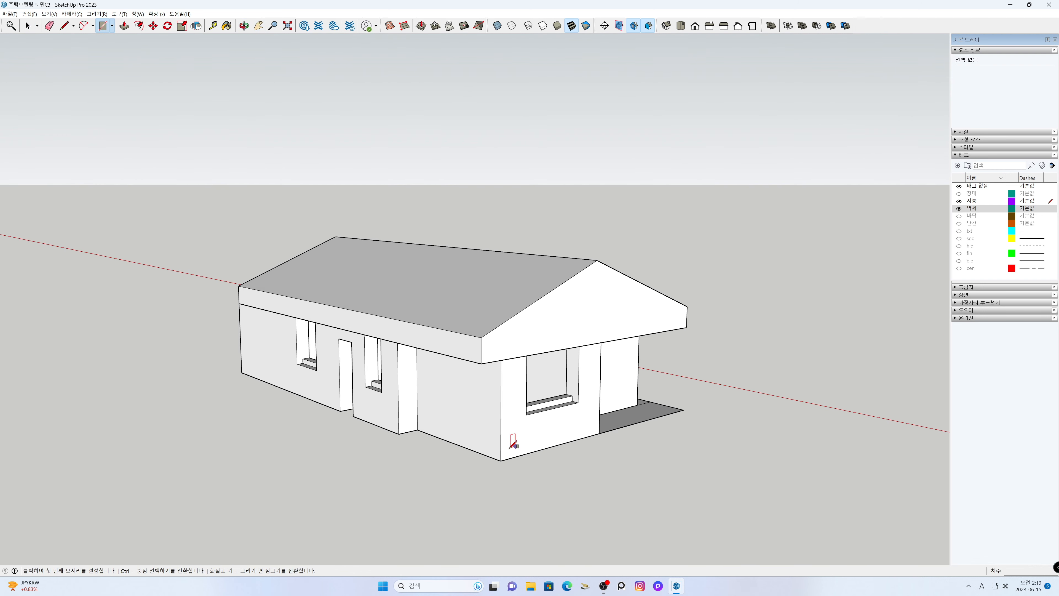
left_click(500, 461)
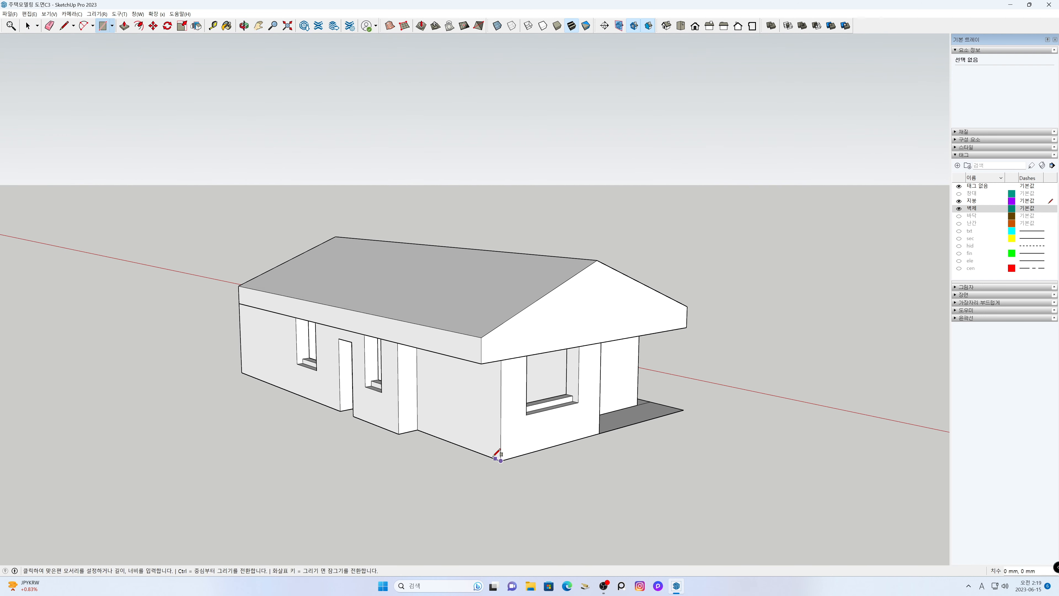
left_click(399, 434)
key("space")
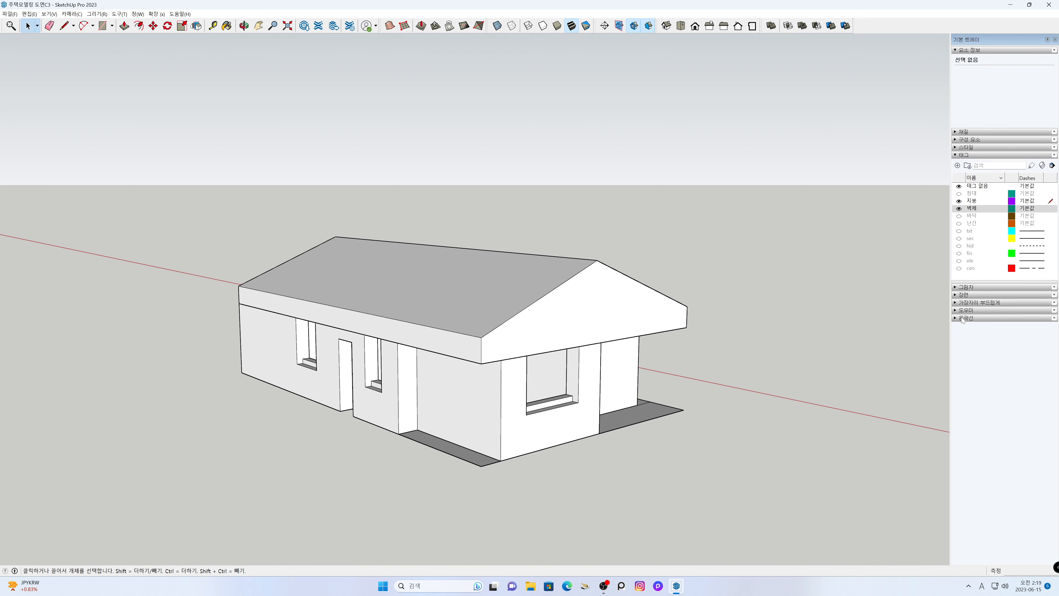
- Hide the 벽체 tag and erase the shared edge so the two adjoining ground rectangles become one L-shaped face
left_click(959, 208)
middle_click_drag(698, 439, 447, 496)
key("e")
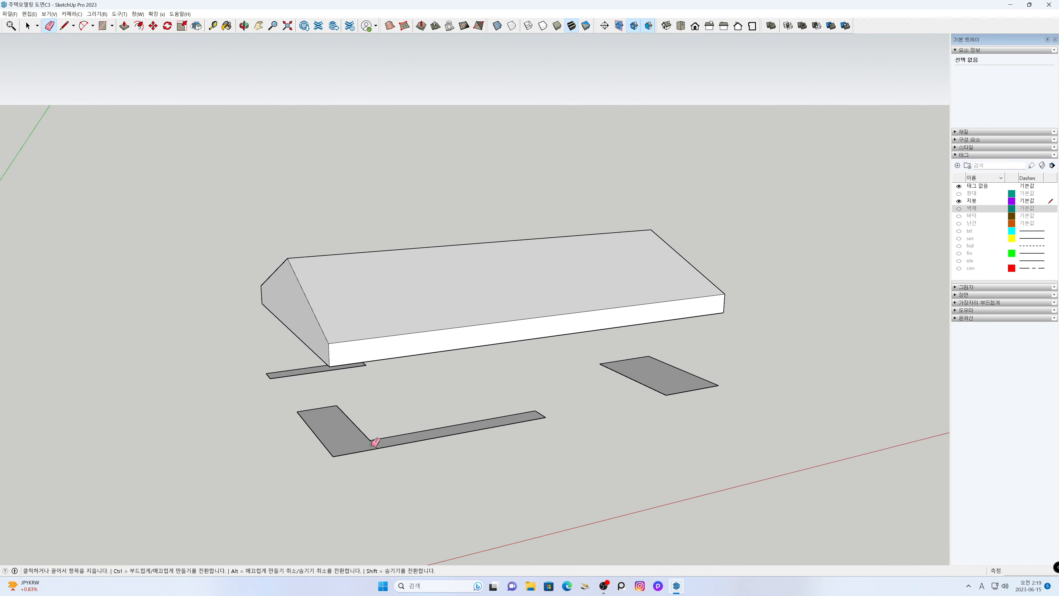
left_click(372, 442)
key("space")
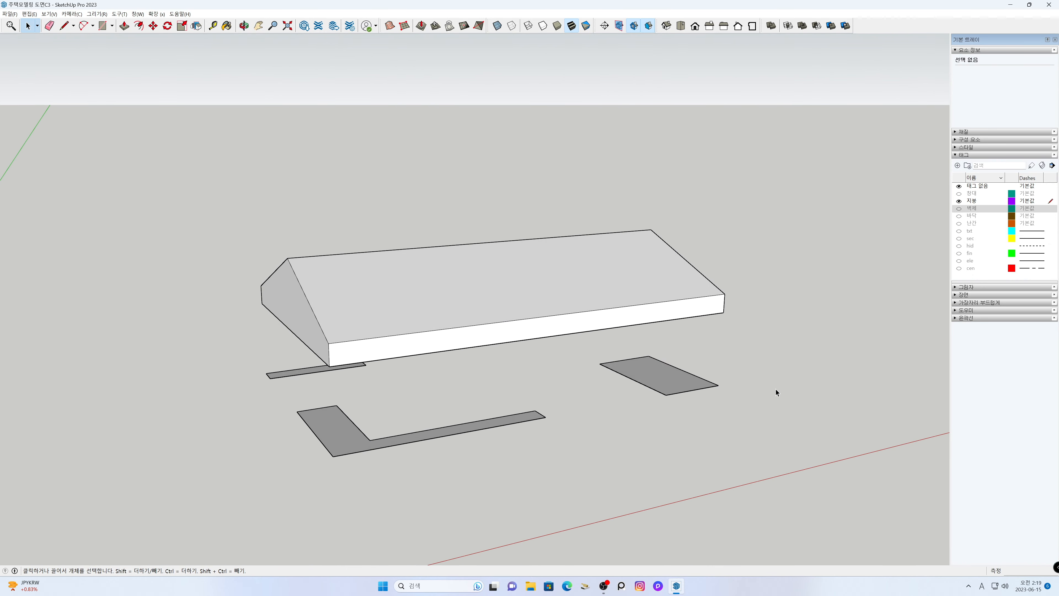
- Extrude the 2100 × 3600 mm ground rectangle 7148 mm upward through the roof
left_click(676, 379)
key("p")
left_click(677, 380)
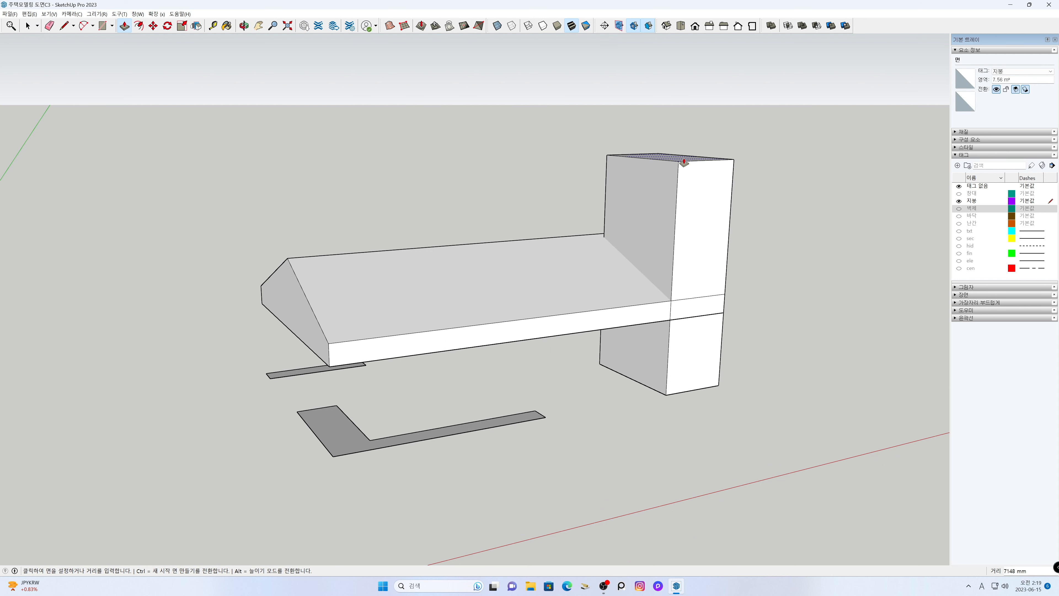
left_click(684, 161)
- Extrude the L-shaped face and the narrow rear rectangle upward by the same distance, undoing the accidental extra extrusion of the first block
double_click(347, 445)
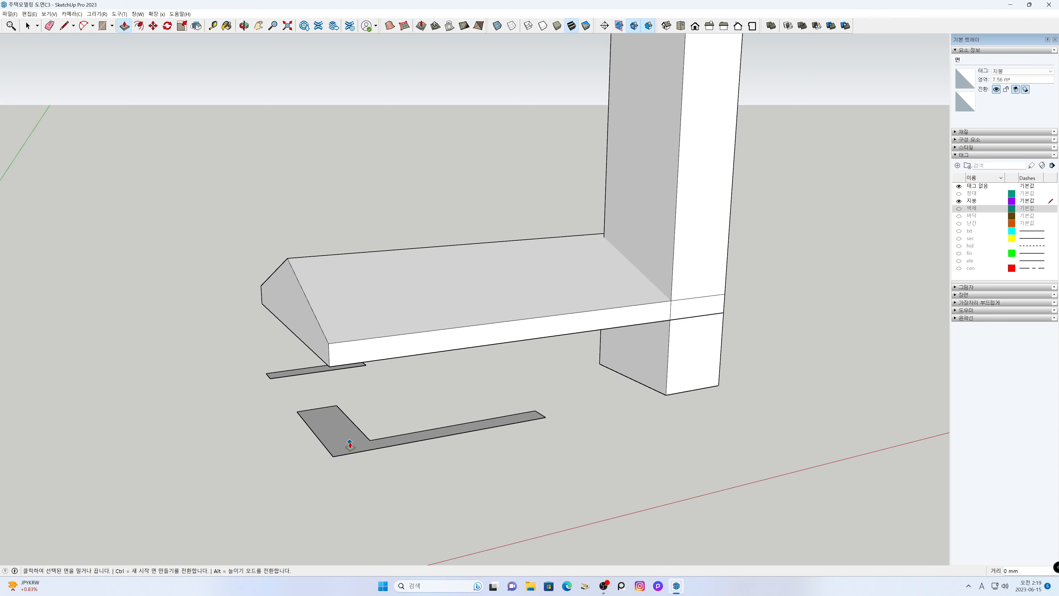
key("ctrl+z")
double_click(350, 445)
middle_click_drag(294, 431, 877, 432)
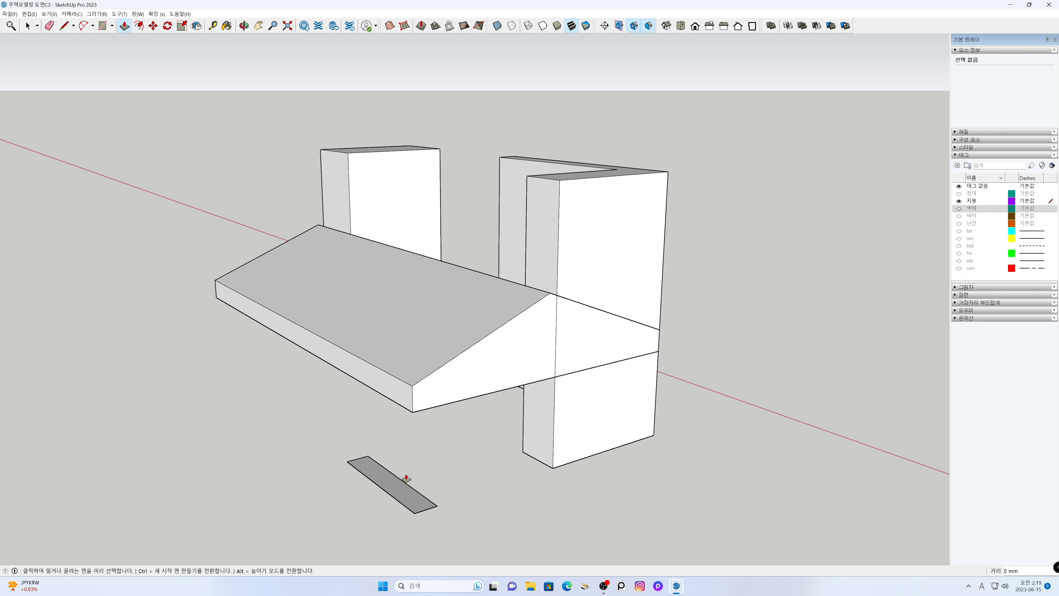
left_click(399, 488)
double_click(399, 488)
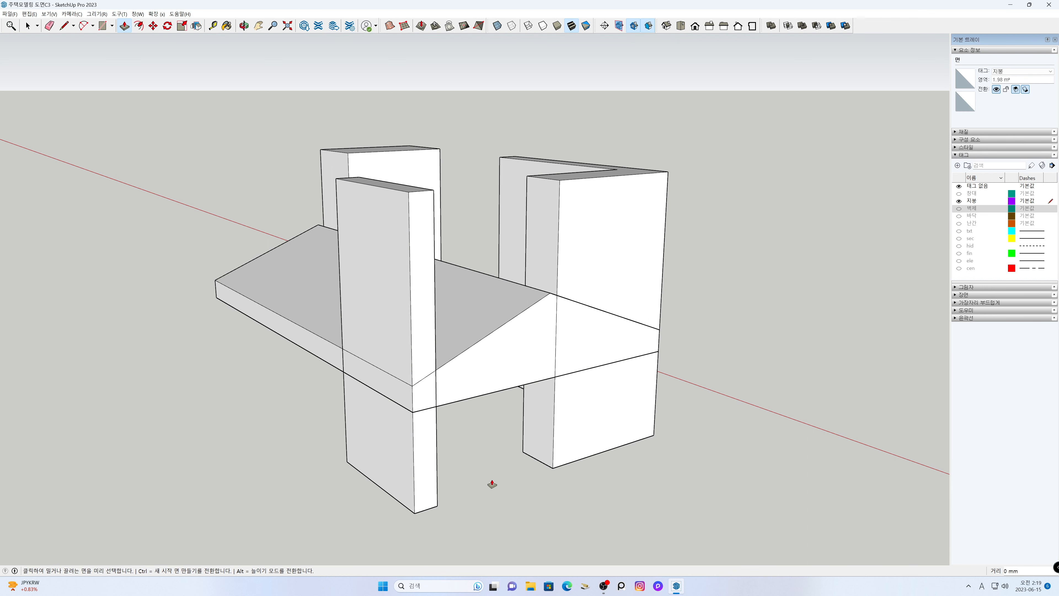
key("space")
- Lock the gable roof group
scroll(489, 327, "down", 3)
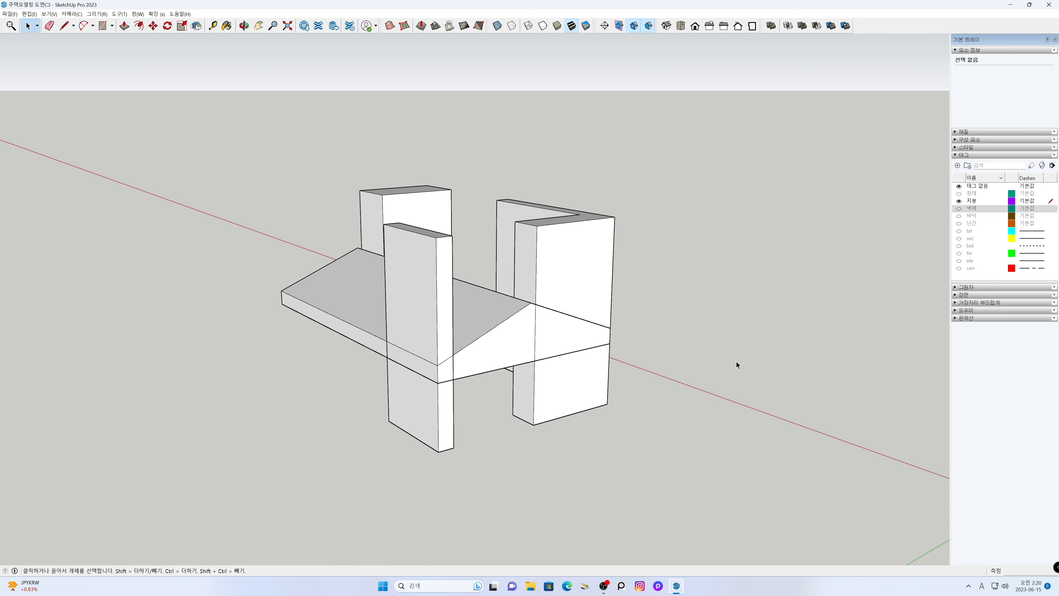
key("h")
left_click_drag(762, 353, 662, 345)
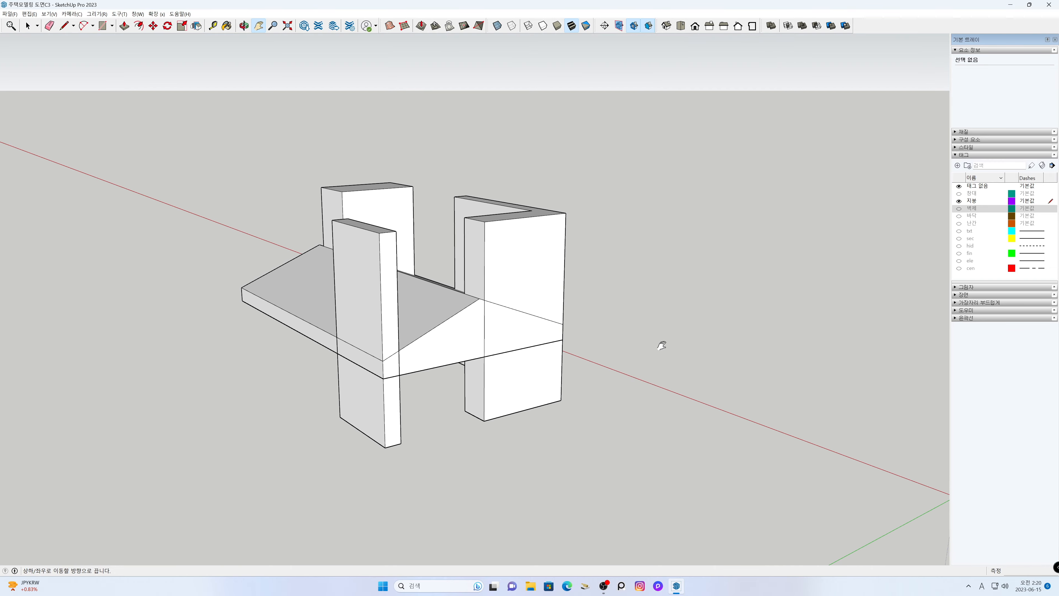
middle_click_drag(747, 330, 841, 553)
left_click_drag(632, 379, 615, 417)
key("space")
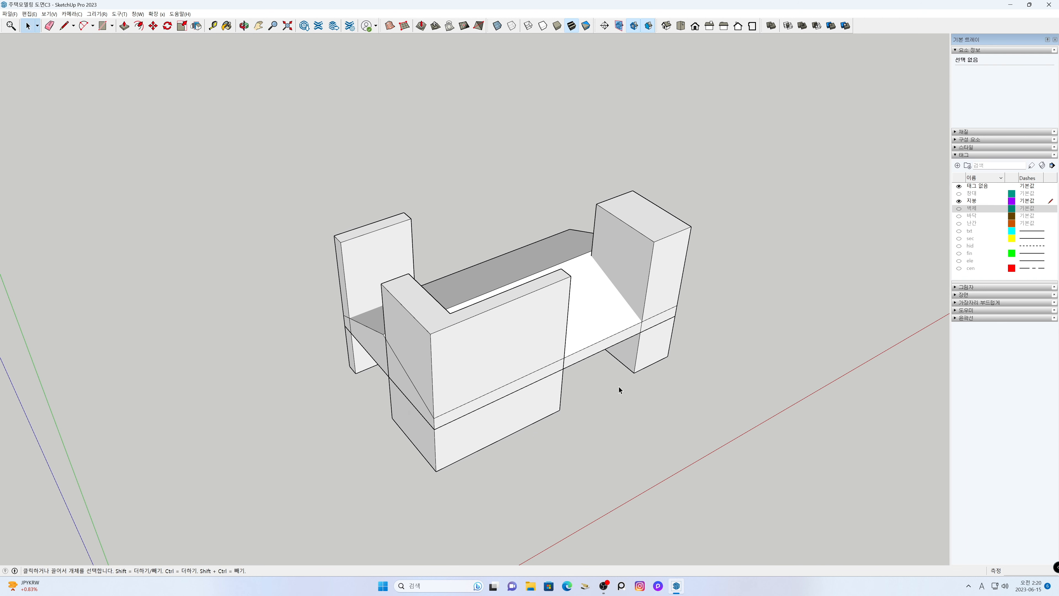
left_click(600, 322)
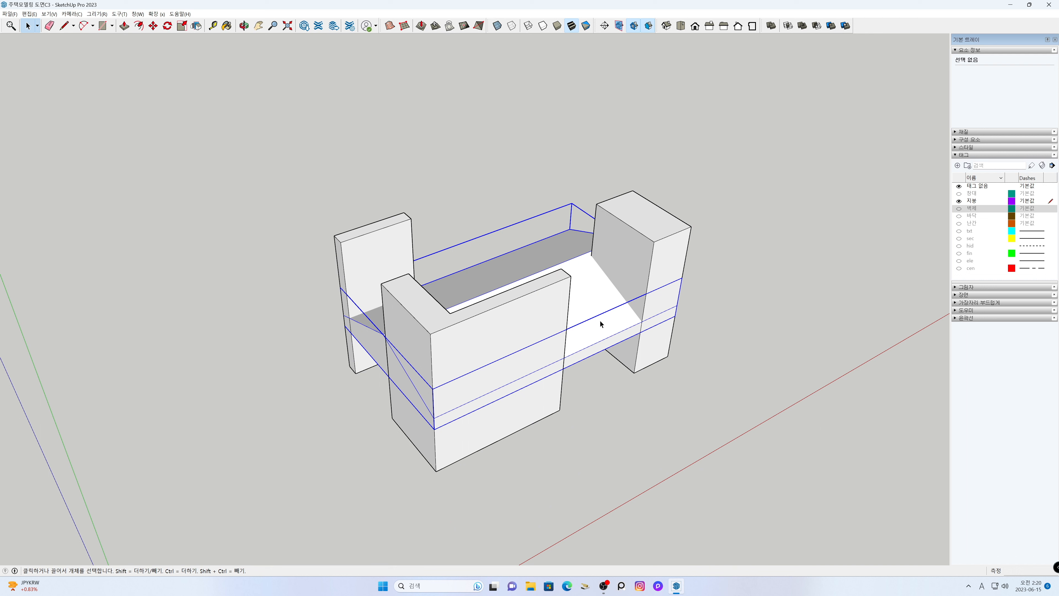
right_click(599, 322)
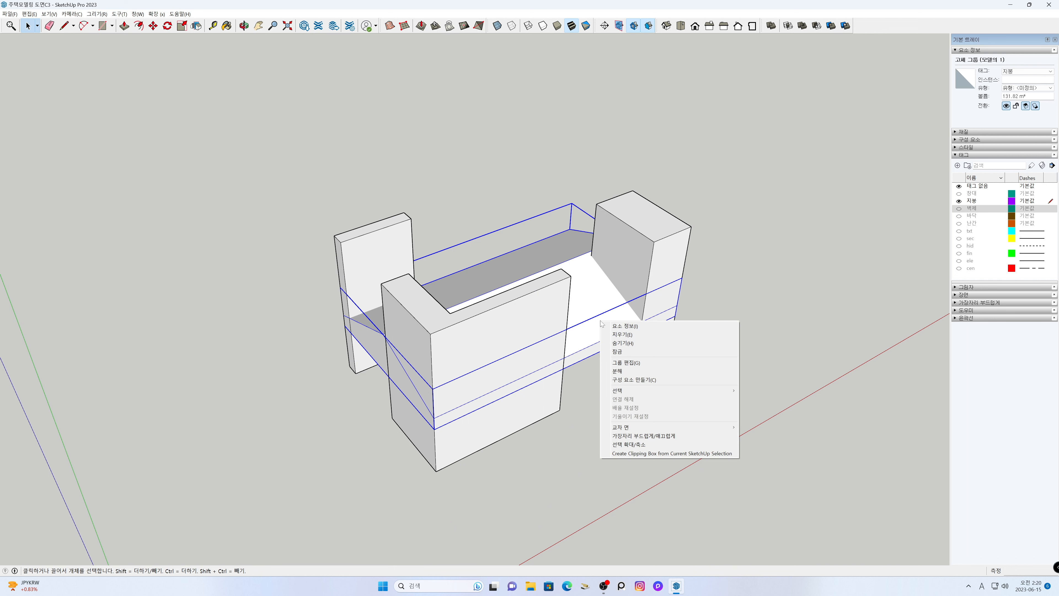
left_click(618, 351)
left_click(637, 412)
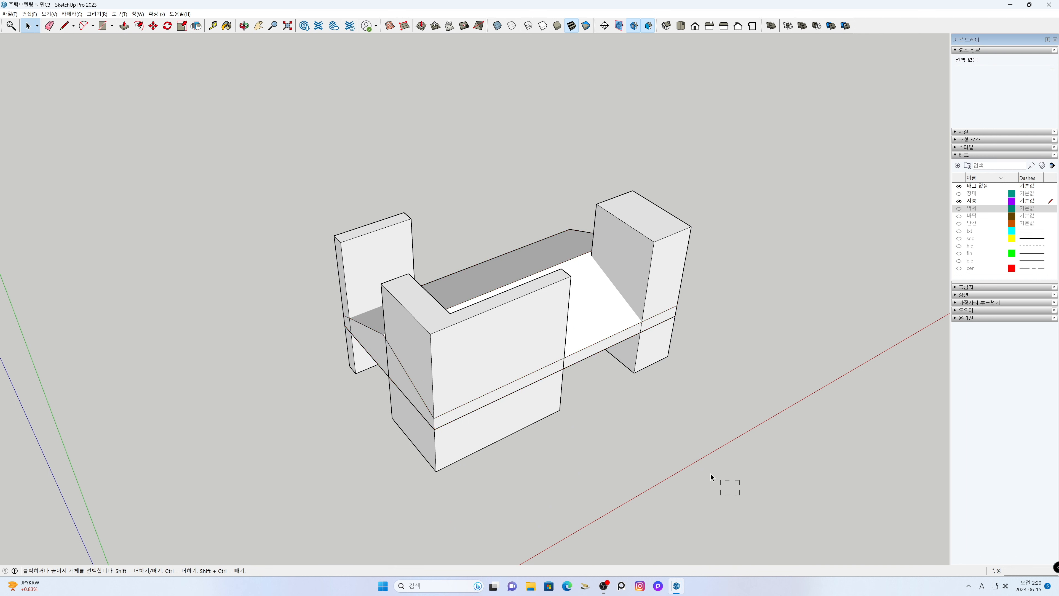
- Make the three extruded cutting blocks into one group, leaving out the locked roof
left_click_drag(267, 143, 268, 144)
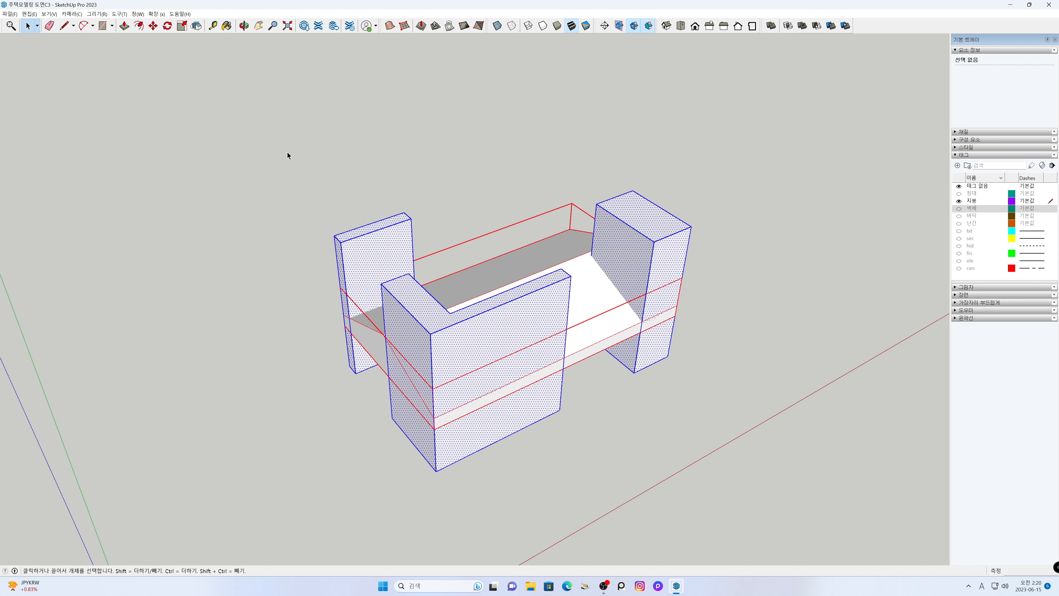
right_click(361, 243)
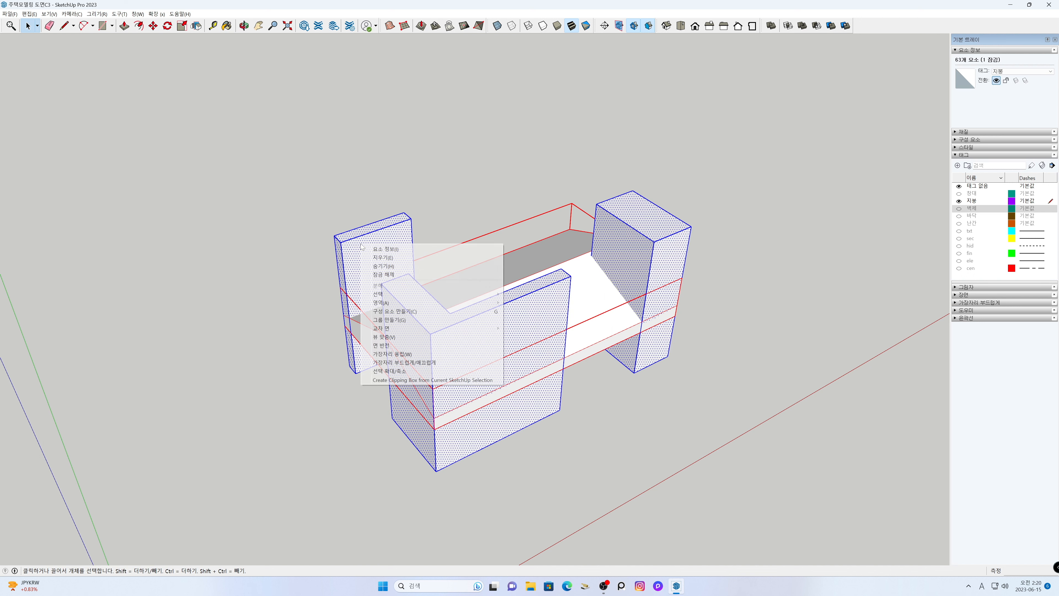
left_click(385, 320)
left_click(275, 273)
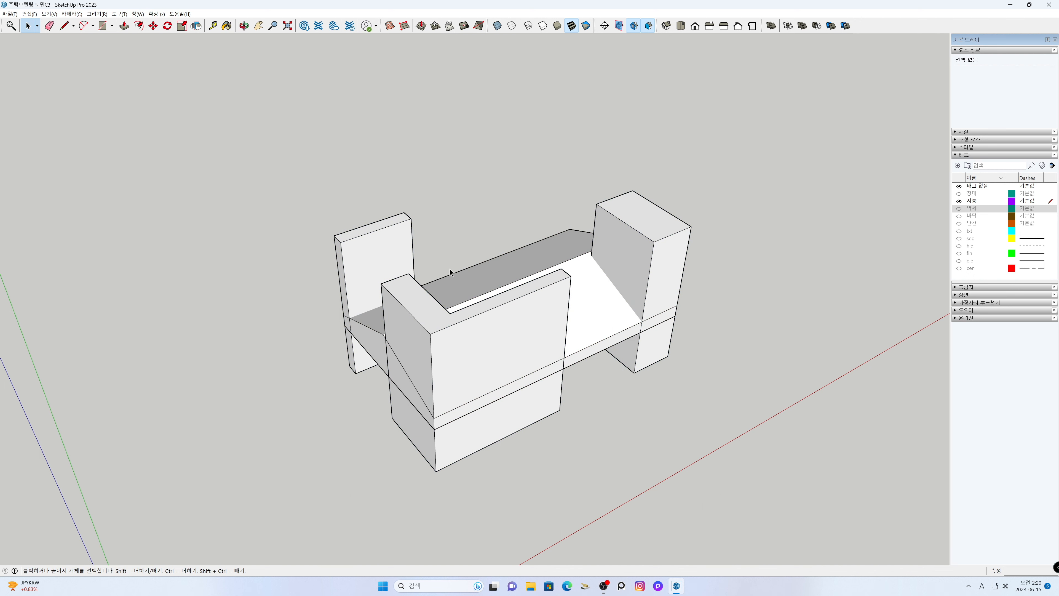
- Unlock the gable roof group
left_click(552, 256)
right_click(552, 256)
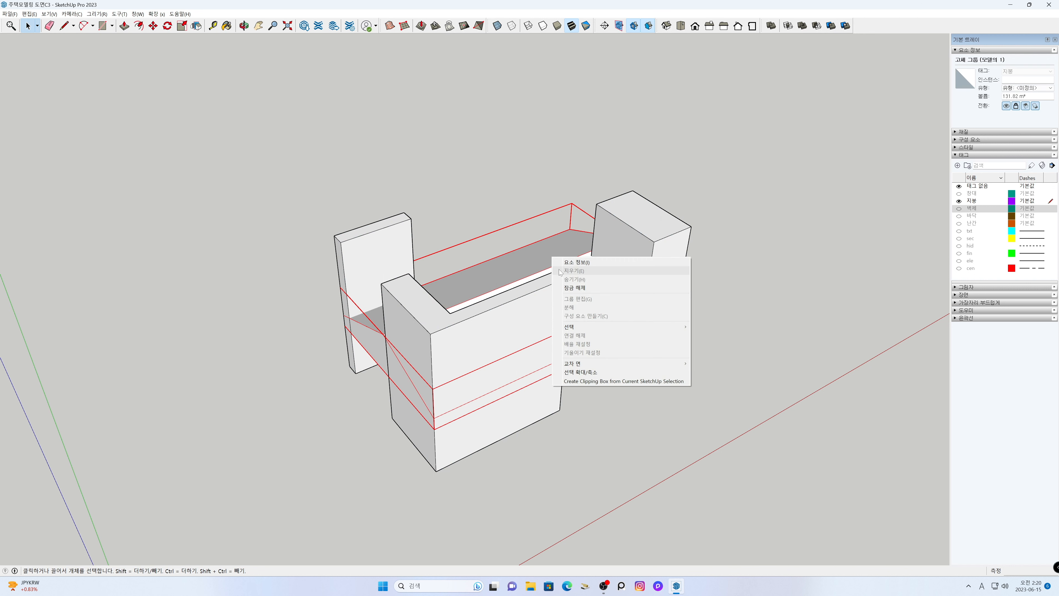
left_click(573, 288)
left_click(643, 423)
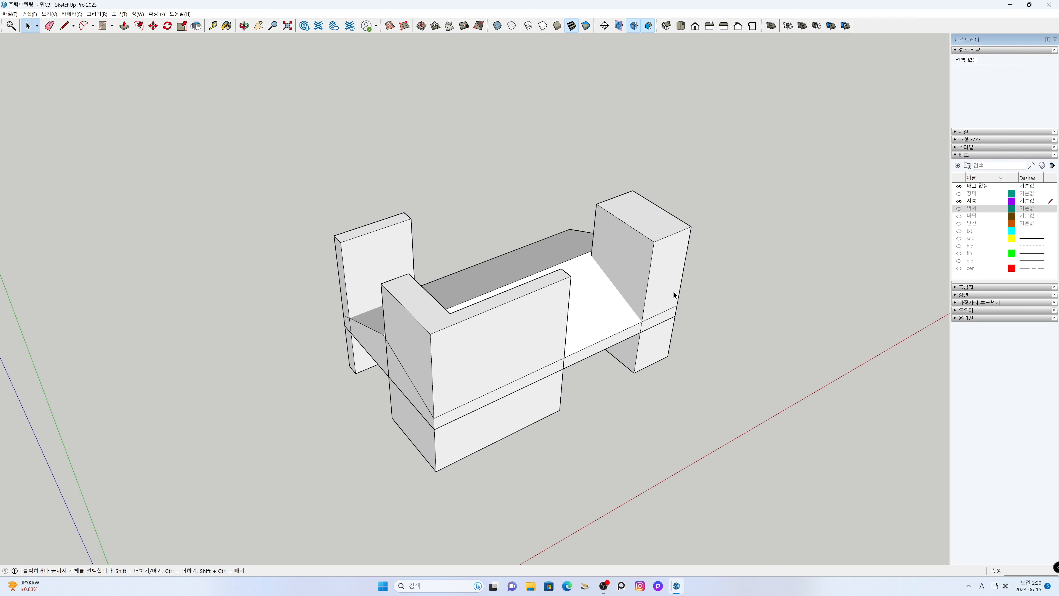
- Subtract the cutting block group from the gable roof solid to trim it to the recessed wall outline
left_click(665, 280)
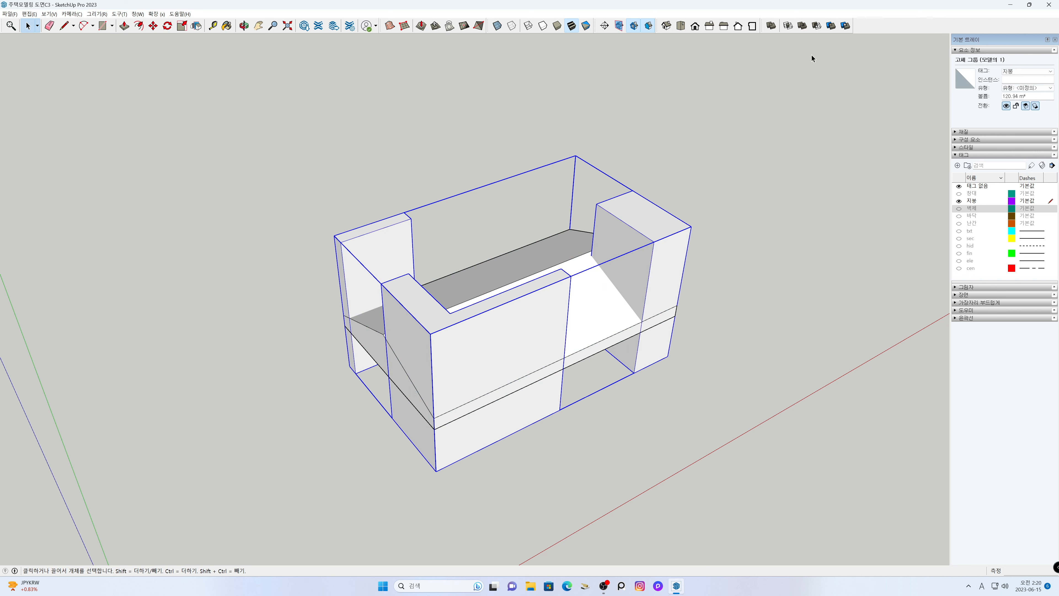
left_click(817, 25)
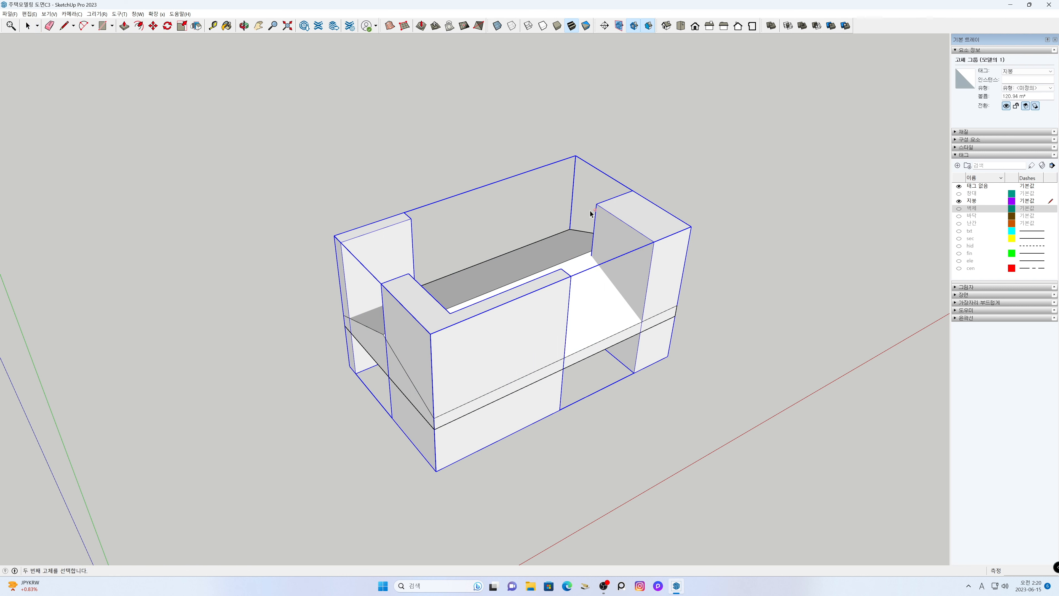
left_click(556, 244)
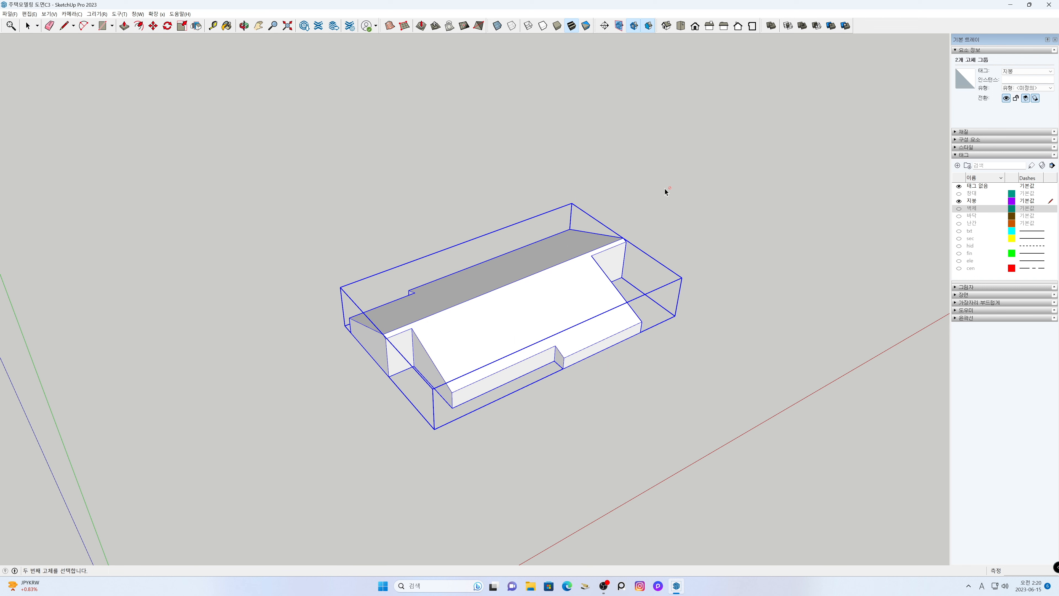
key("space")
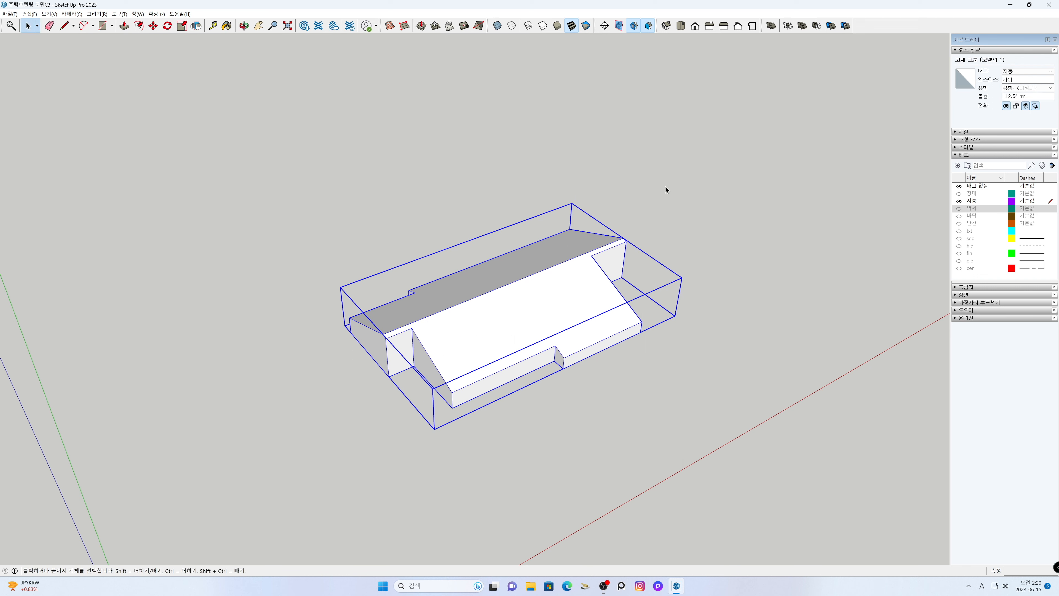
left_click(665, 186)
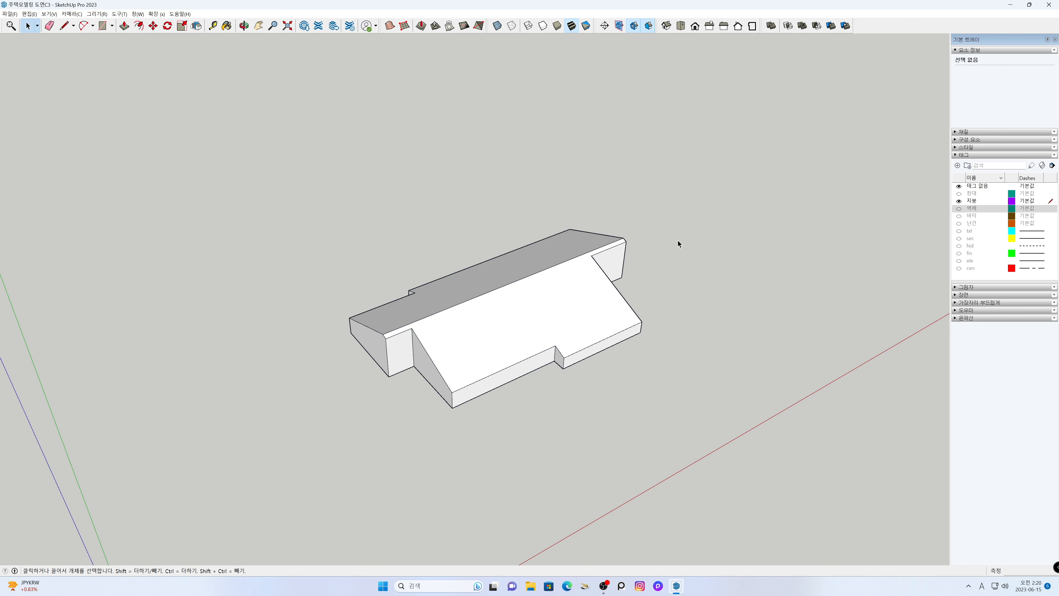
- Show the walls tag, examine how the trimmed roof fits the walls from the front and side, and hide the tag again
left_click(958, 208)
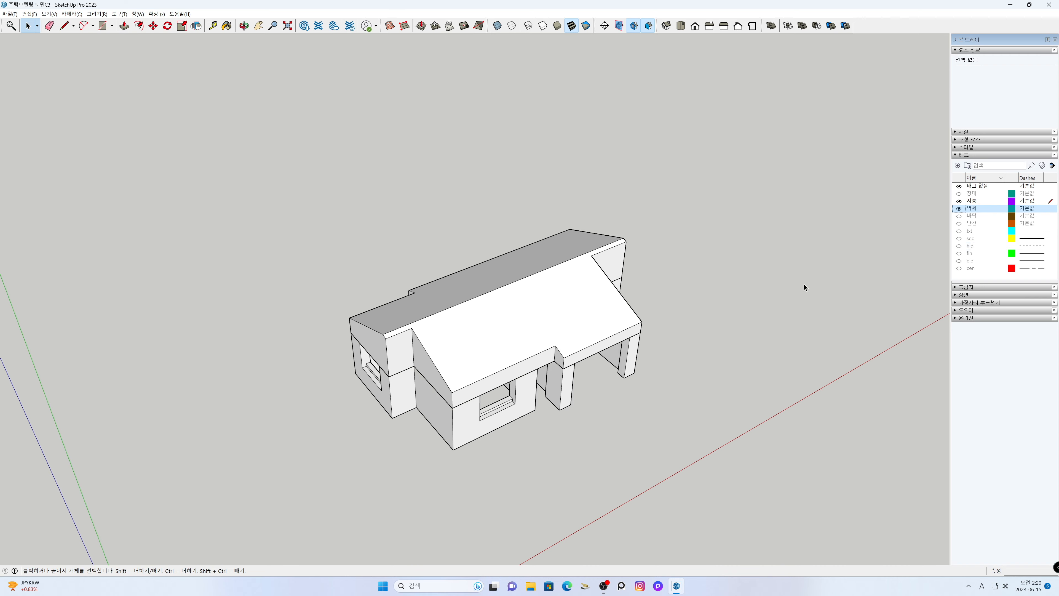
middle_click_drag(645, 411, 497, 456)
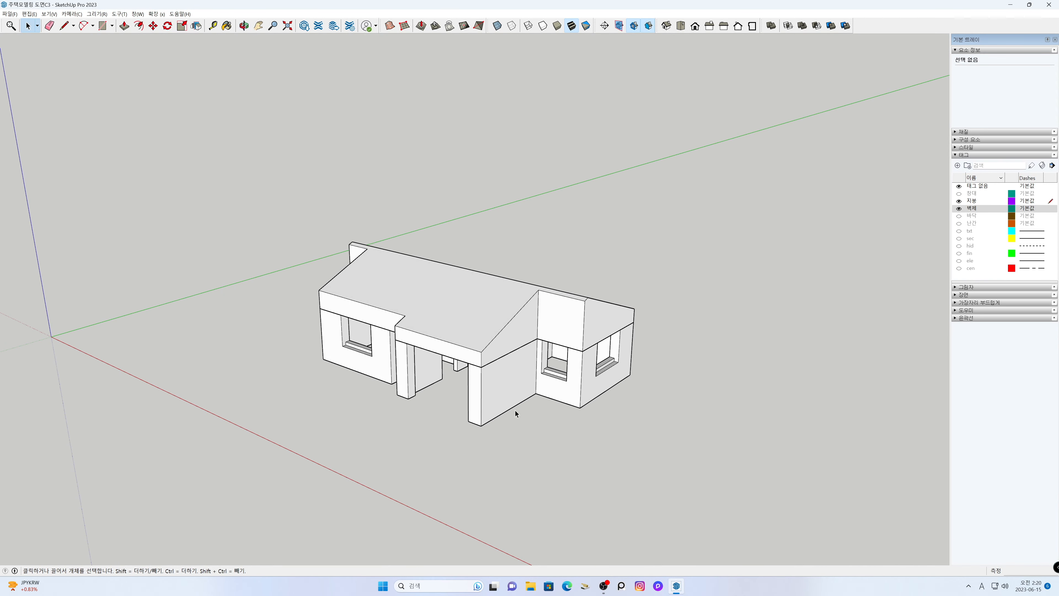
middle_click_drag(492, 409, 514, 356, "shift")
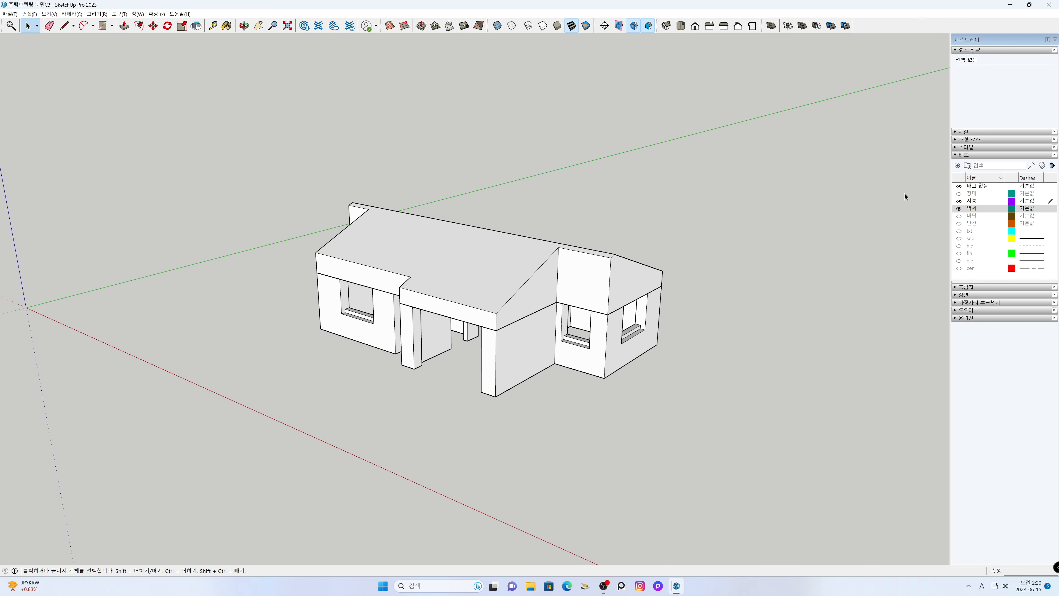
left_click(959, 208)
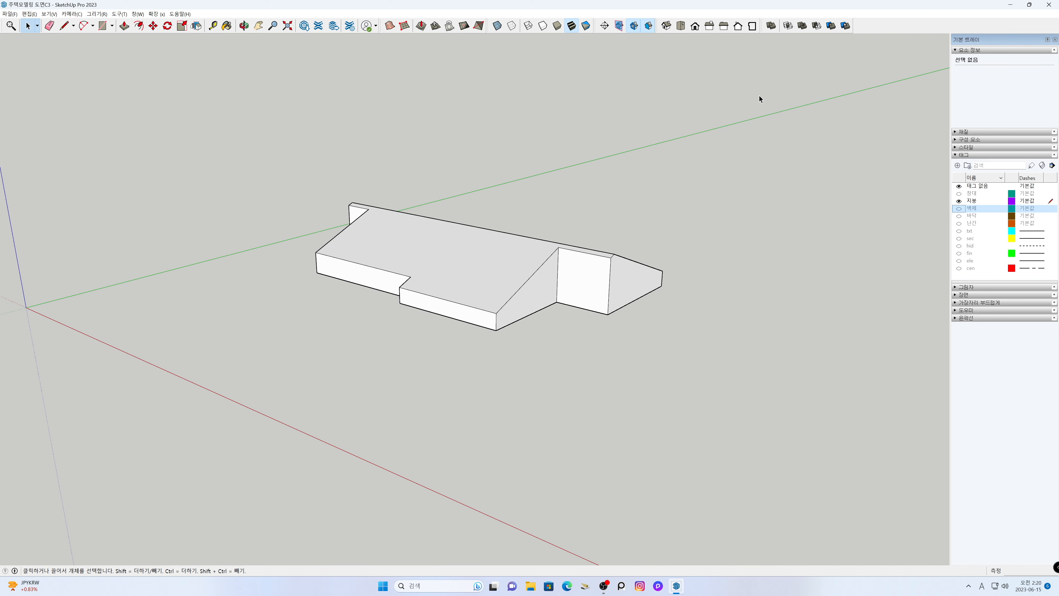
- Set the camera to the right standard view with parallel projection
left_click(709, 25)
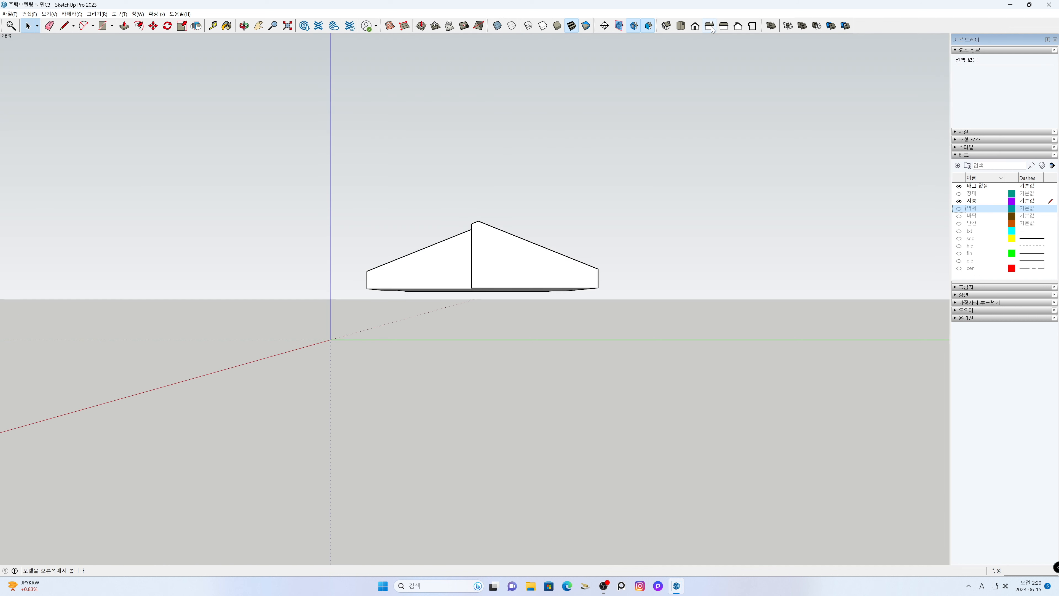
left_click(72, 14)
left_click(85, 51)
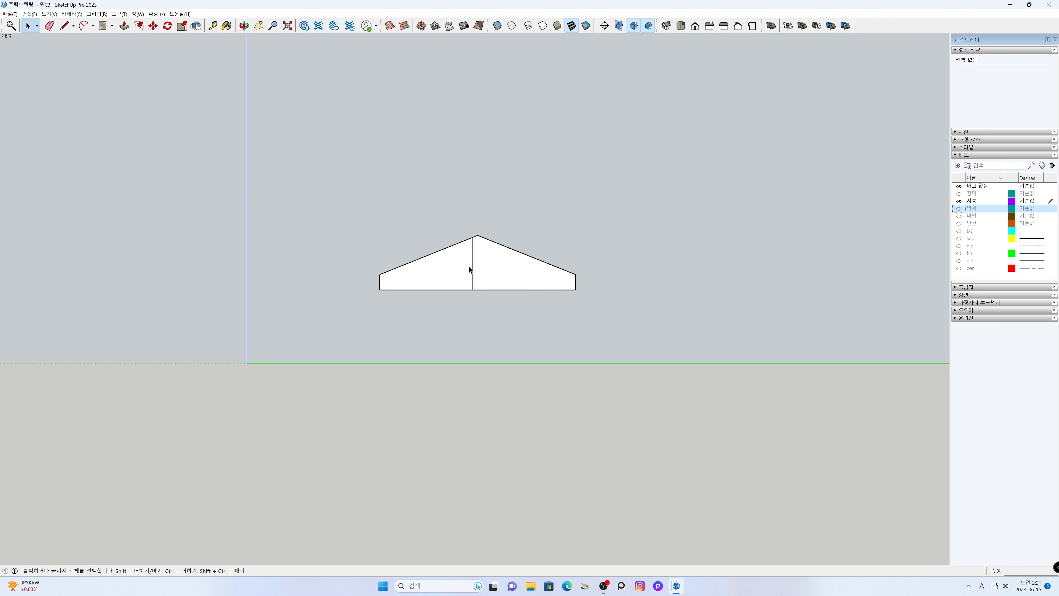
- Place a vertical guide 420 mm outward from the rear eave's vertical edge
scroll(462, 257, "up", 4)
key("h")
left_click_drag(488, 286, 489, 329)
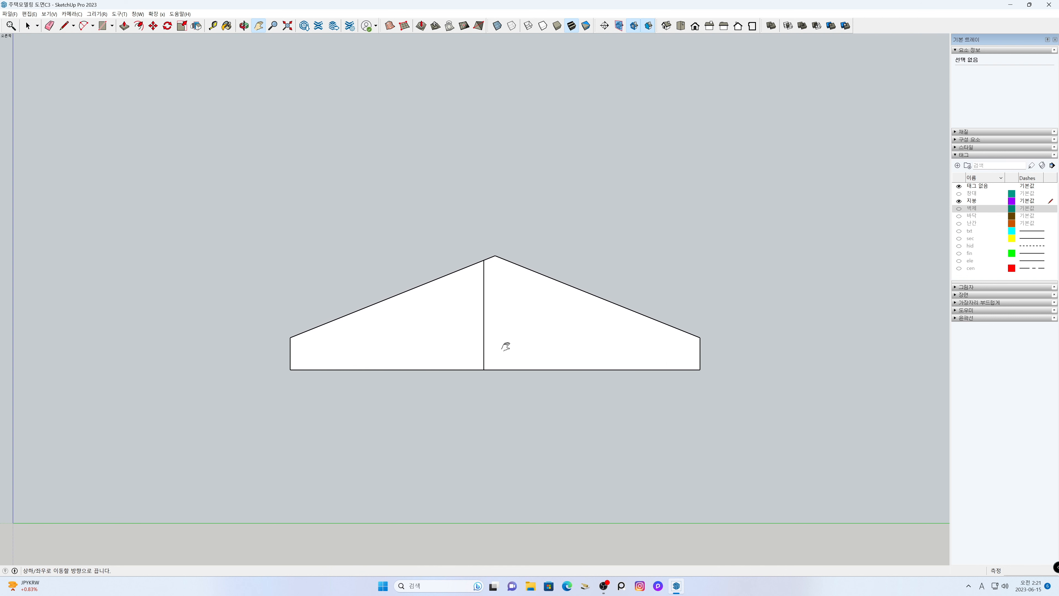
left_click_drag(581, 340, 391, 338)
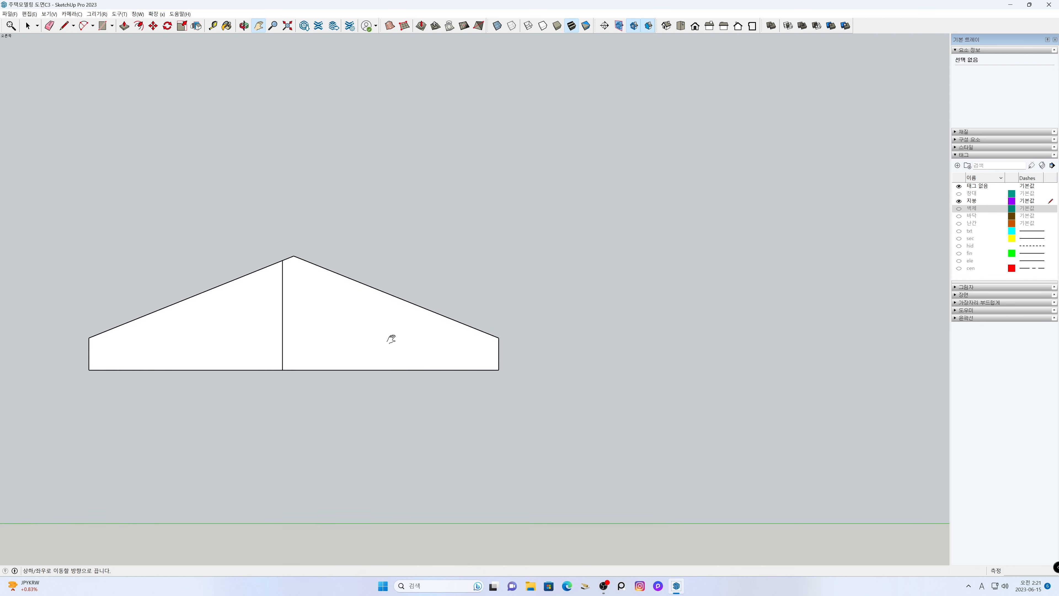
scroll(499, 362, "up", 2)
scroll(498, 361, "up", 1)
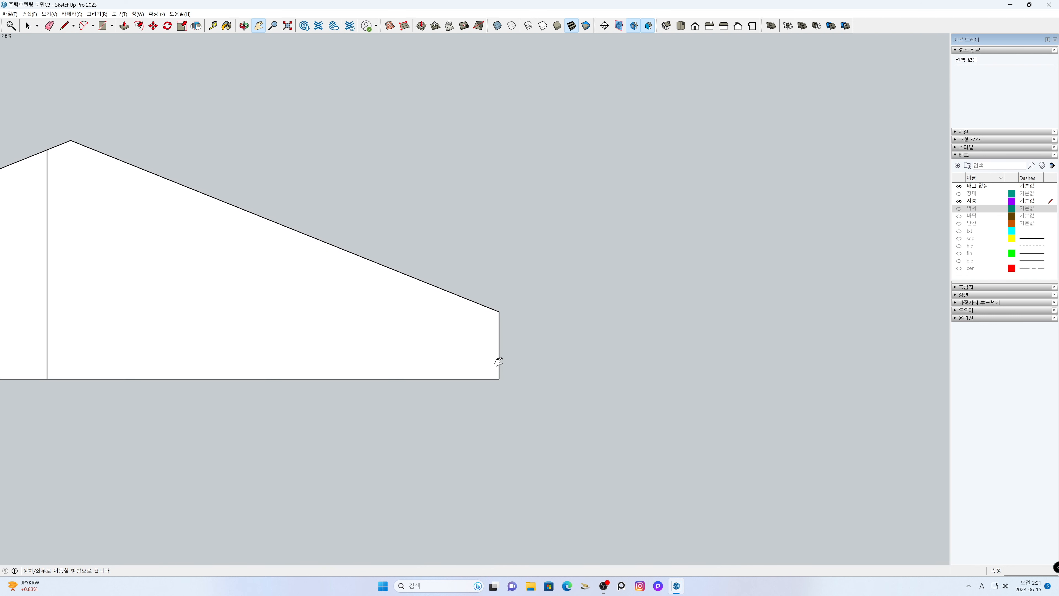
left_click_drag(499, 361, 469, 361)
scroll(462, 354, "up", 1)
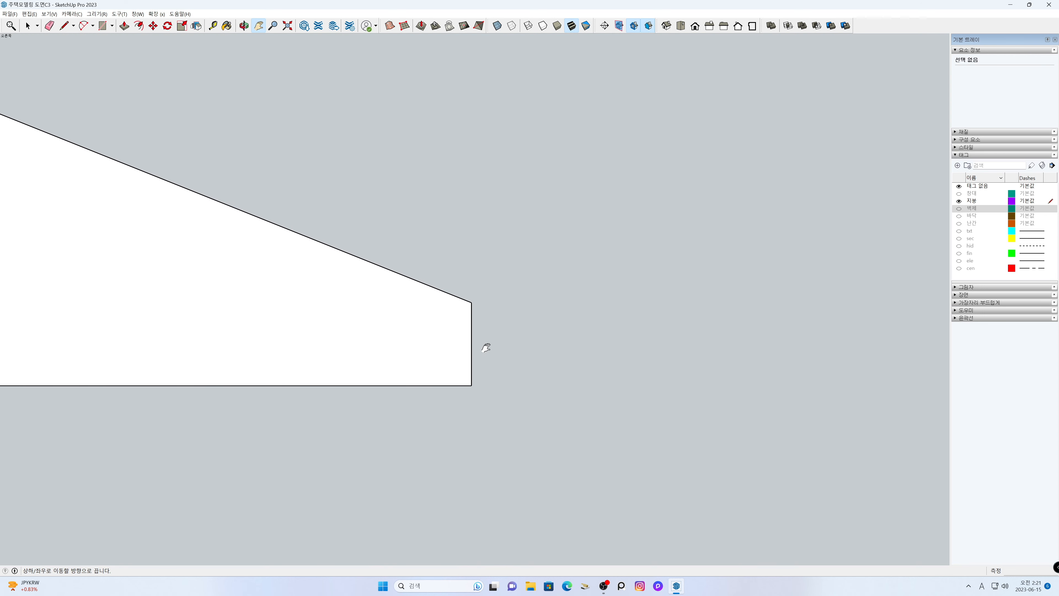
key("t")
left_click(472, 344)
type("420")
key("Return")
key("space")
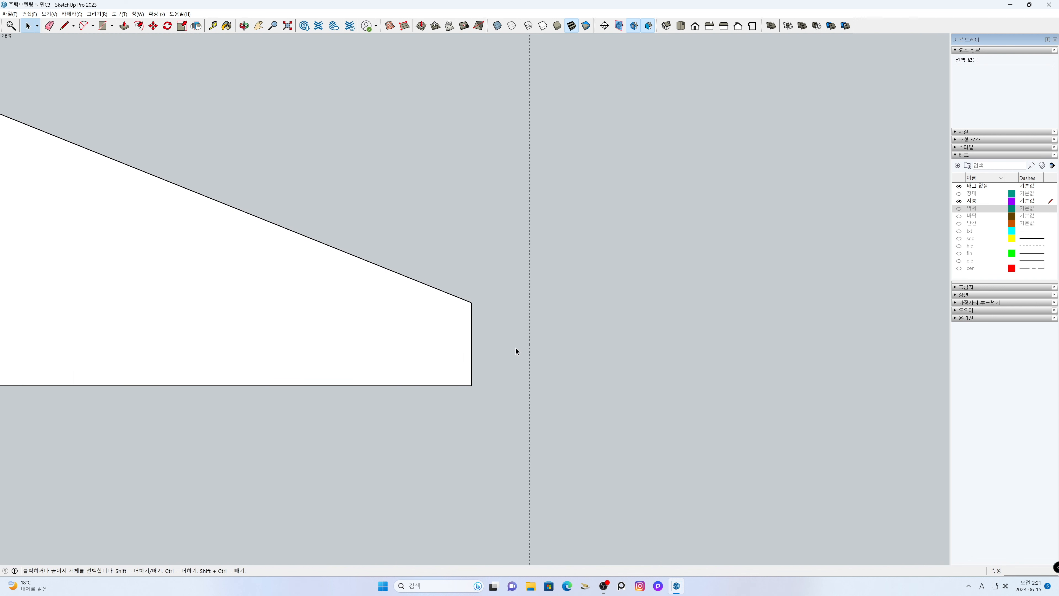
- Draw the eave overhang profile: extend the roof slope to the guide, go vertically down it, and close back along the eave edge
key("l")
left_click(472, 302)
left_click(530, 325)
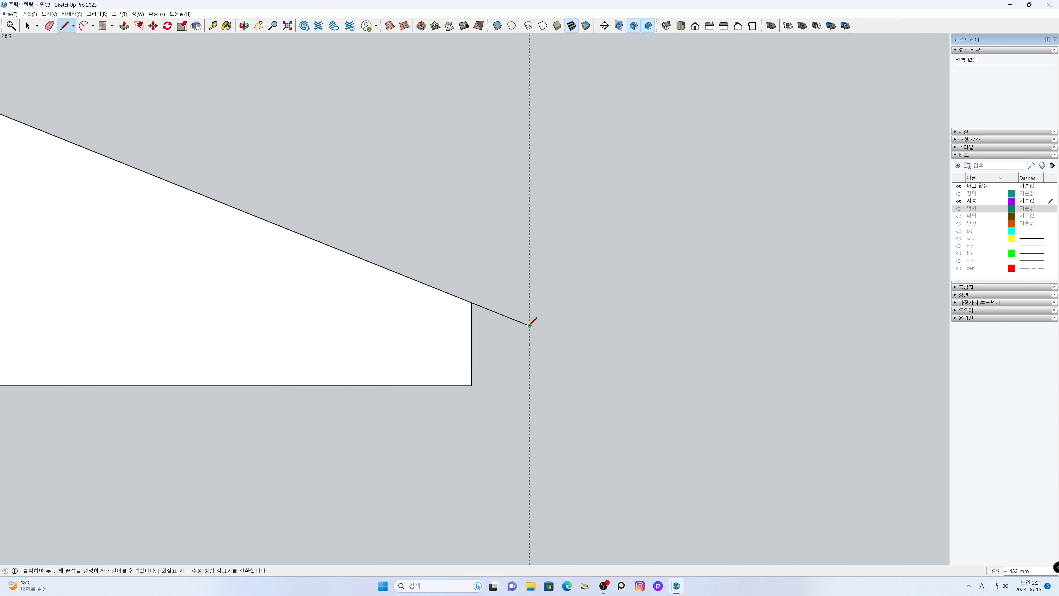
type("300")
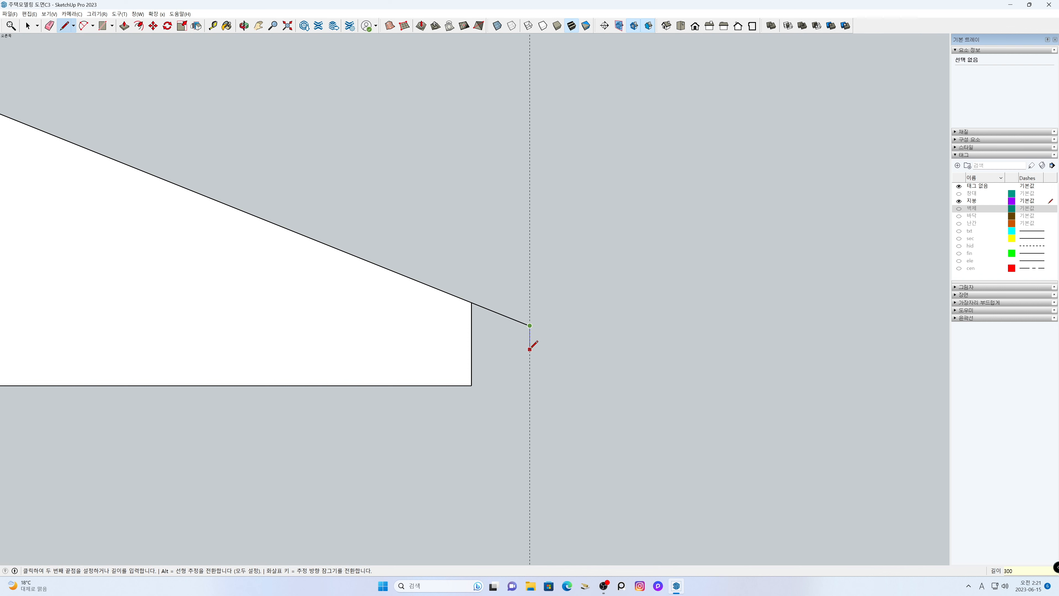
key("Return")
left_click(471, 367)
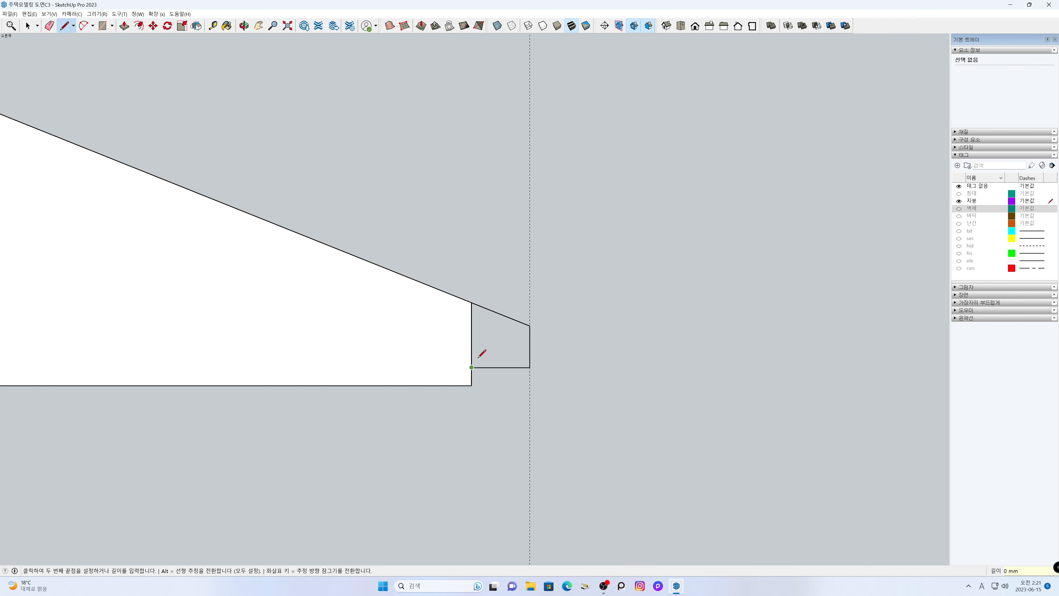
left_click(471, 302)
key("space")
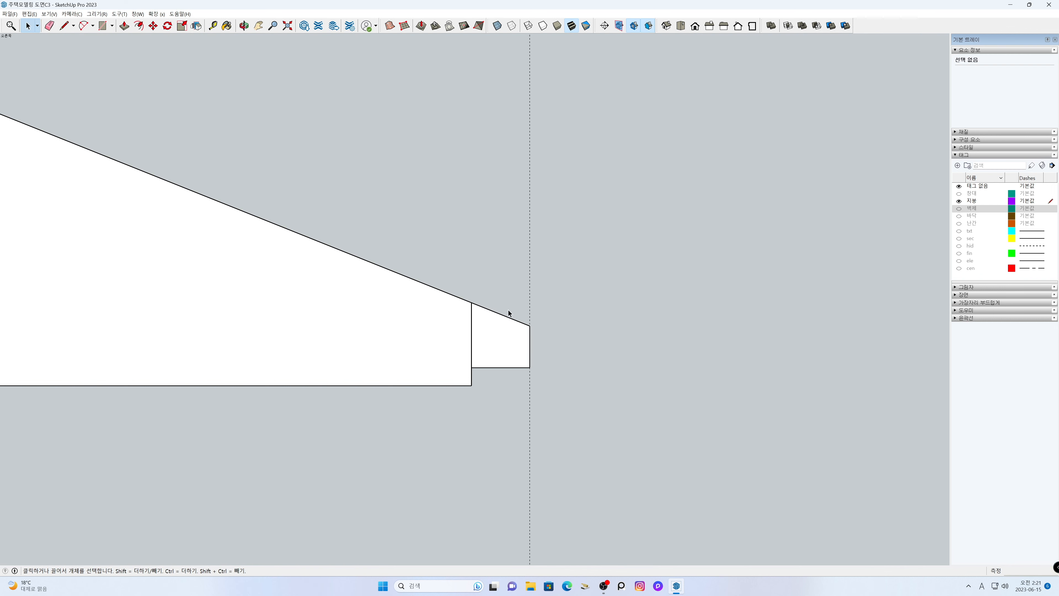
- Make the eave overhang profile with its edges into a group and erase the vertical guide
double_click(502, 338)
right_click(501, 337)
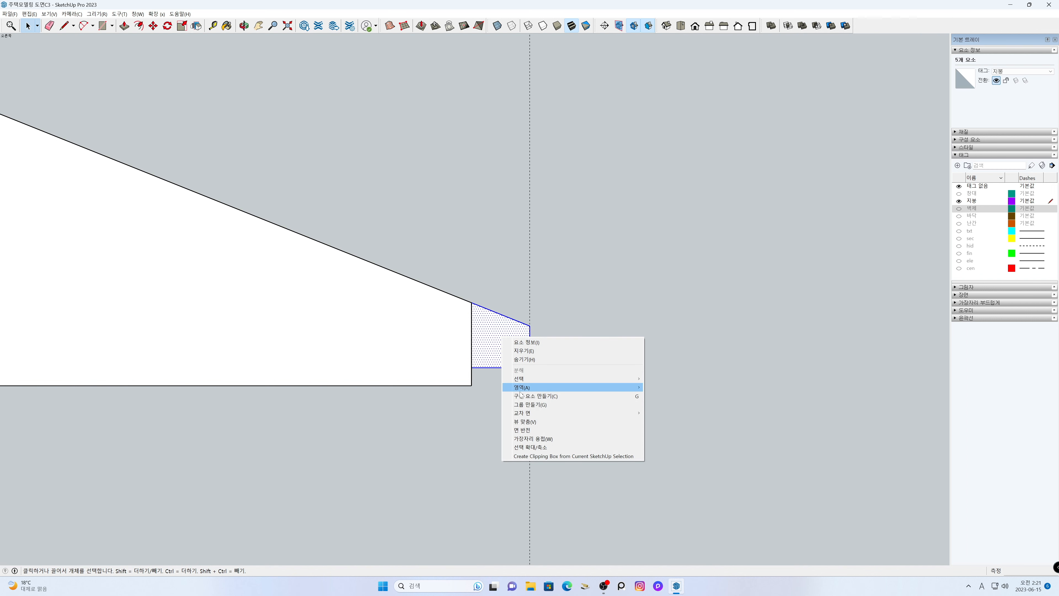
left_click(523, 405)
left_click(508, 410)
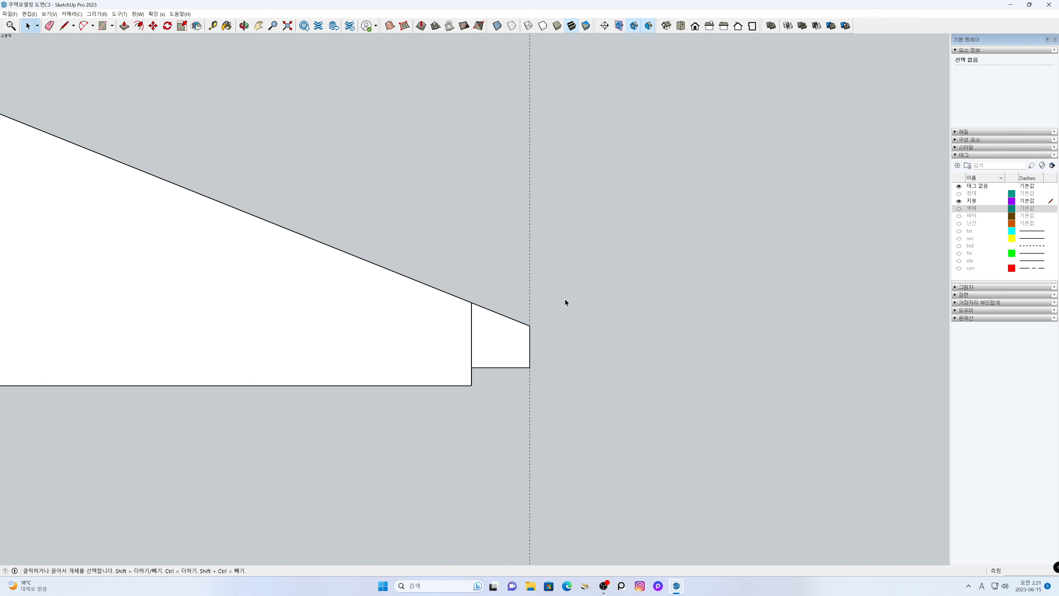
key("e")
left_click(530, 273)
key("space")
- Copy the eave profile group about 8850 mm along the green axis, beyond the roof's opposite eave
scroll(506, 307, "down", 5)
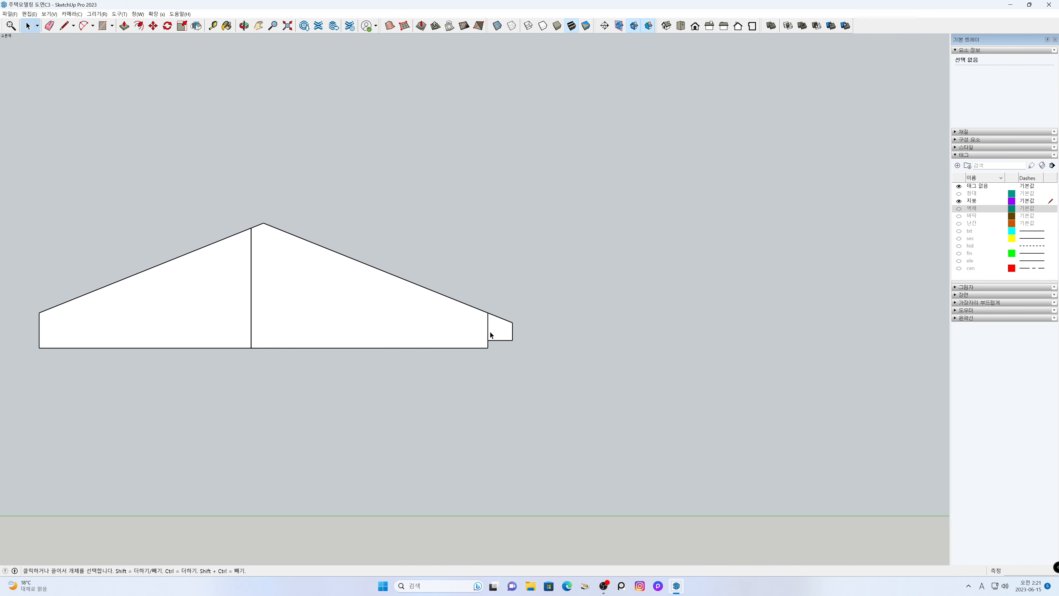
key("h")
left_click_drag(475, 311, 692, 307)
key("space")
left_click(715, 318)
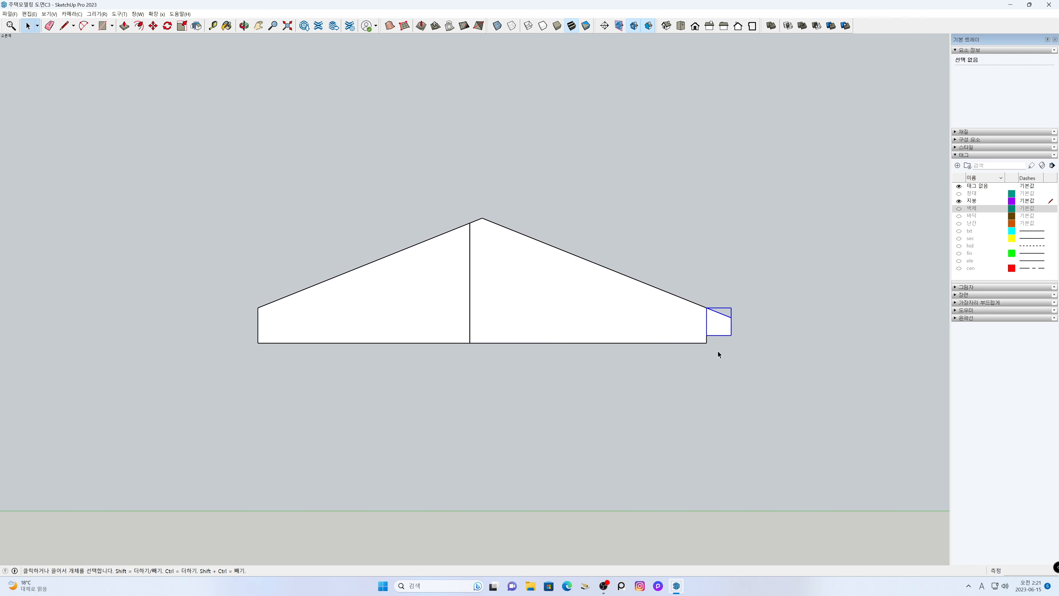
key("m")
left_click(726, 393)
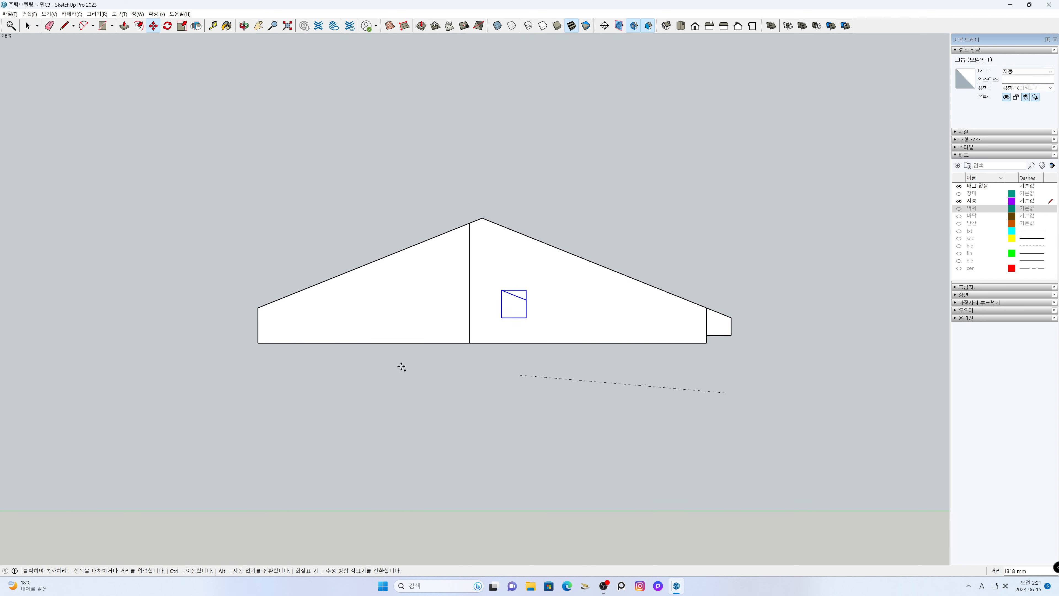
left_click(216, 393)
key("space")
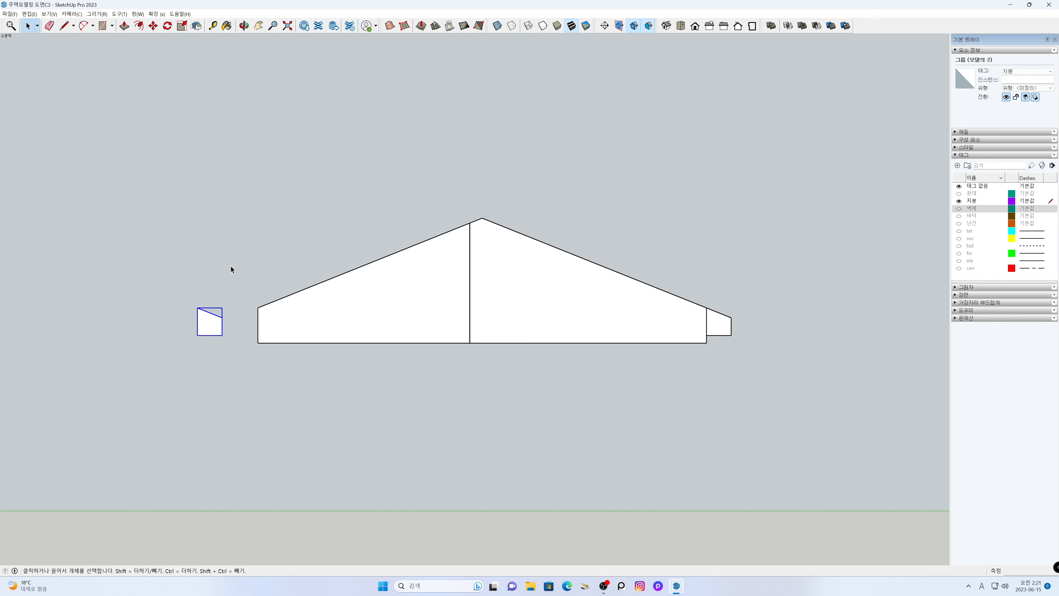
- Flip the copied eave profile along the green axis so its slope faces the opposite way
left_click(197, 26)
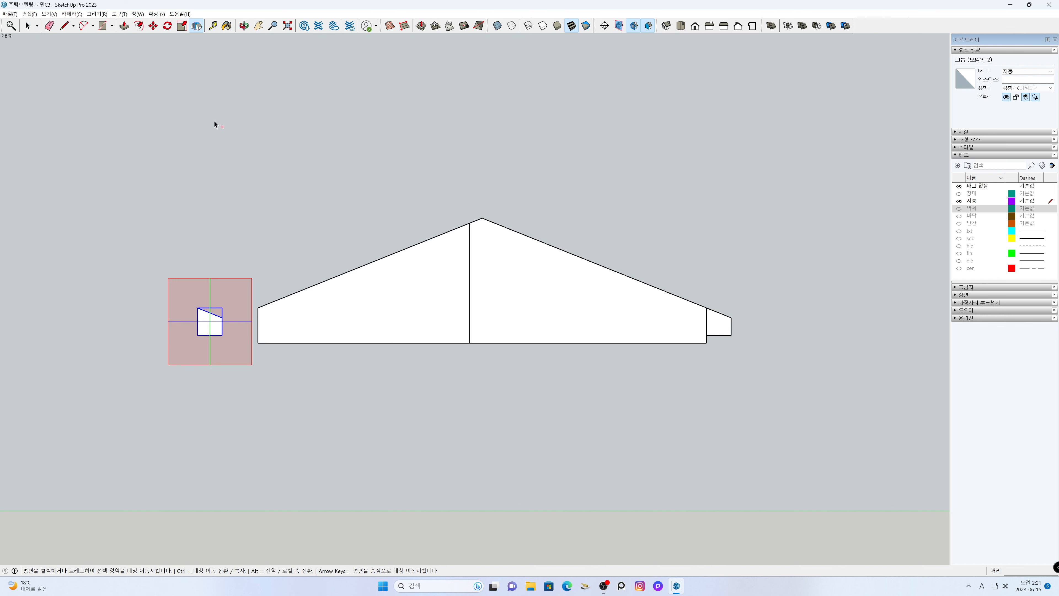
left_click(211, 293)
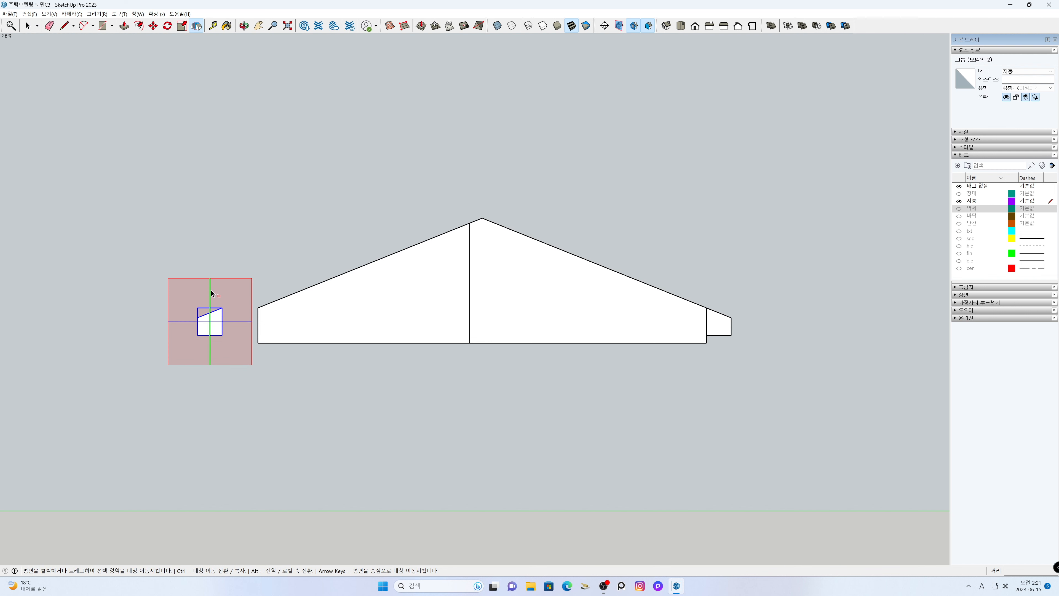
key("space")
left_click(241, 406)
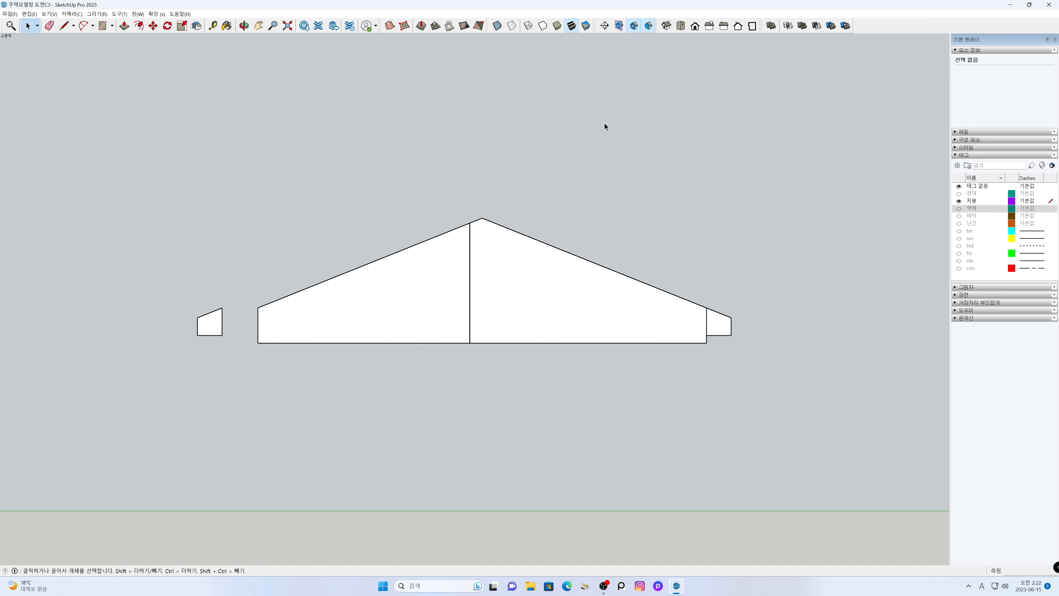
- Set the camera to the isometric standard view and restore perspective projection
left_click(665, 26)
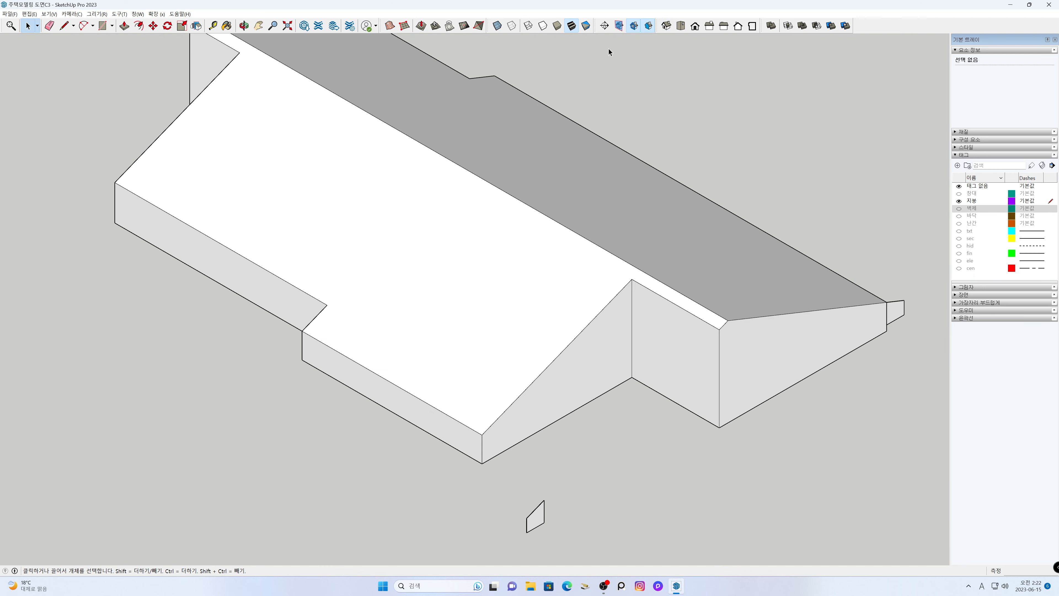
left_click(72, 14)
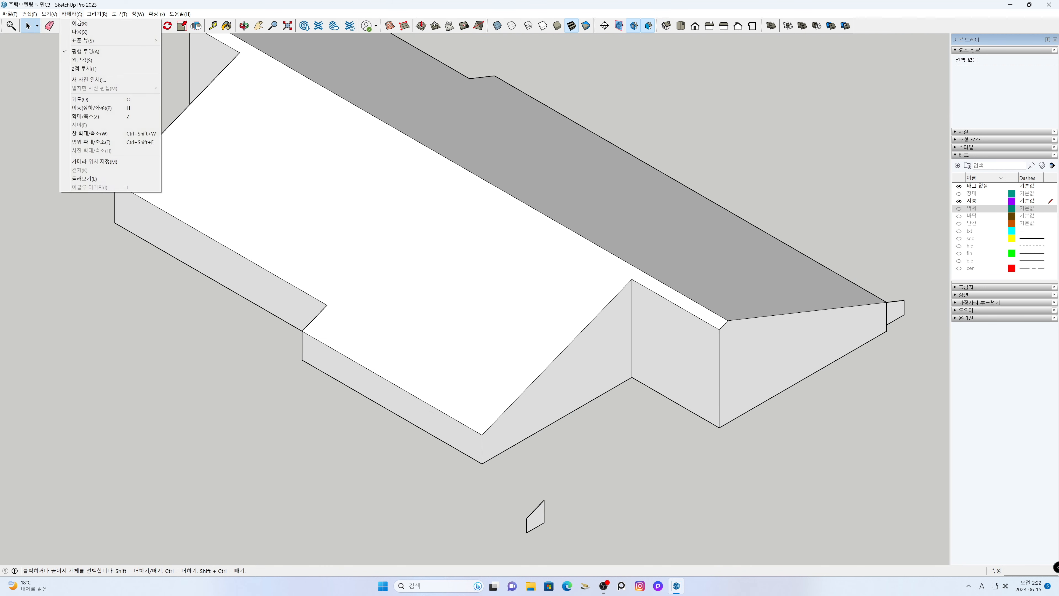
left_click(87, 61)
- Move the flipped eave profile group so its upper corner meets the roof's eave corner at the near end of the recessed wall section
scroll(599, 397, "down", 5)
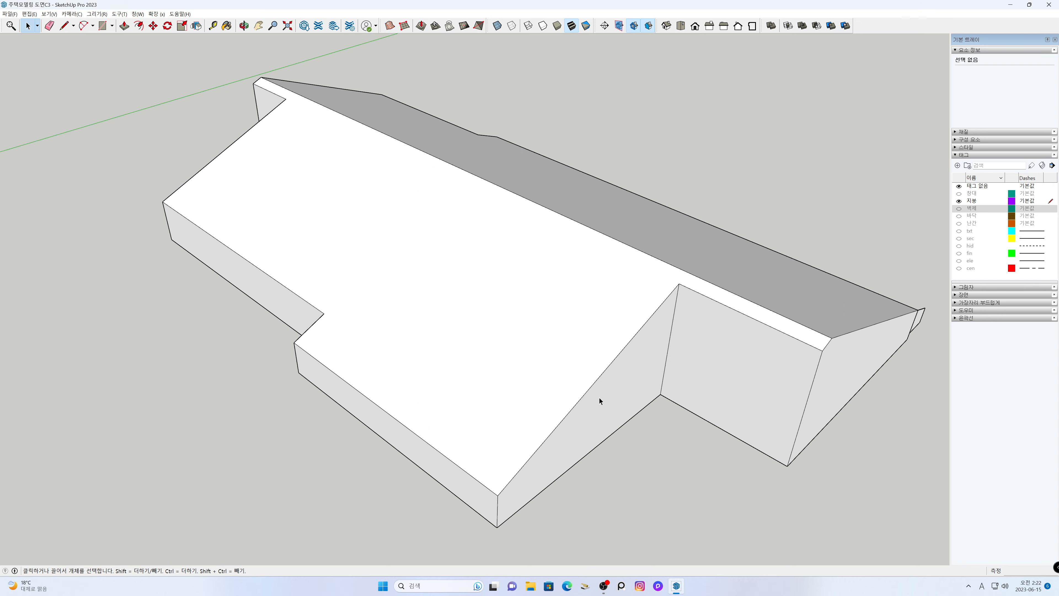
middle_click_drag(682, 460, 584, 377, "shift")
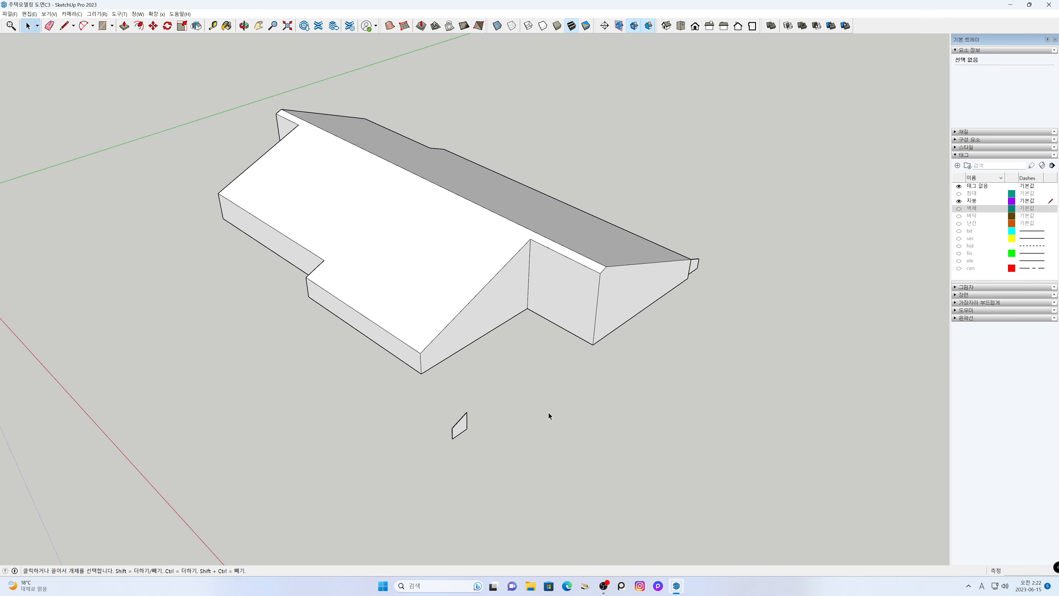
left_click(467, 423)
key("m")
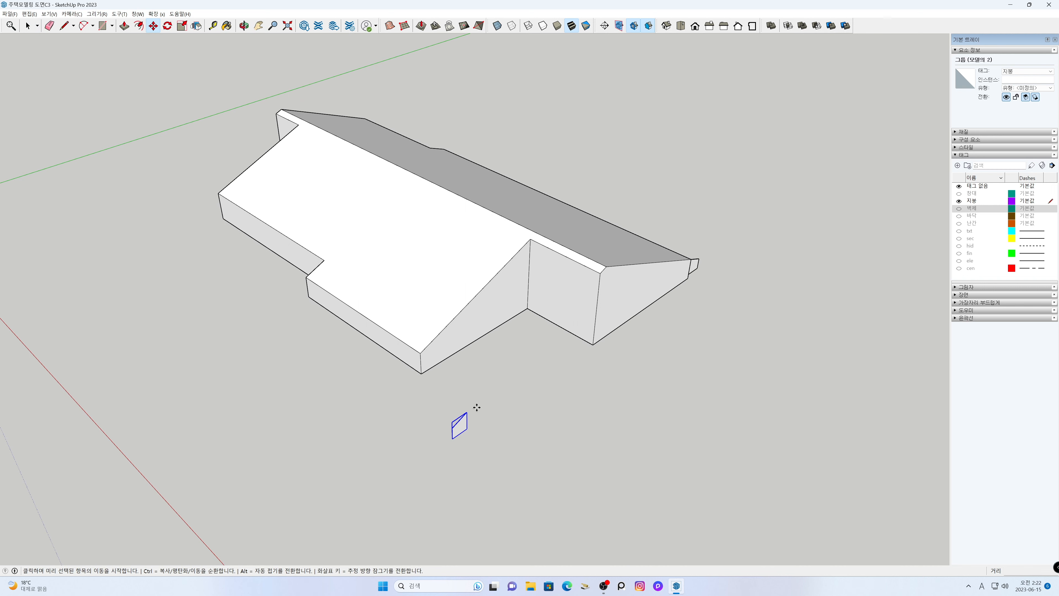
left_click(468, 412)
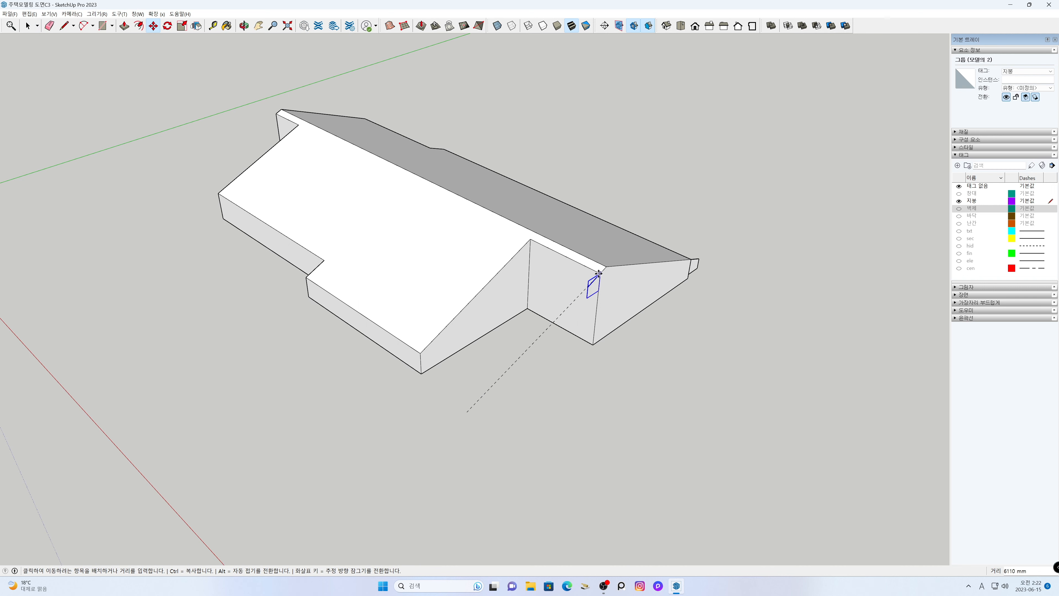
left_click(590, 343)
key("space")
key("h")
left_click_drag(563, 394, 510, 444)
key("space")
left_click(508, 444)
- Copy the original-side eave profile group about 12736 mm to the eave corner at the far end of the roof
middle_click_drag(721, 380, 153, 330)
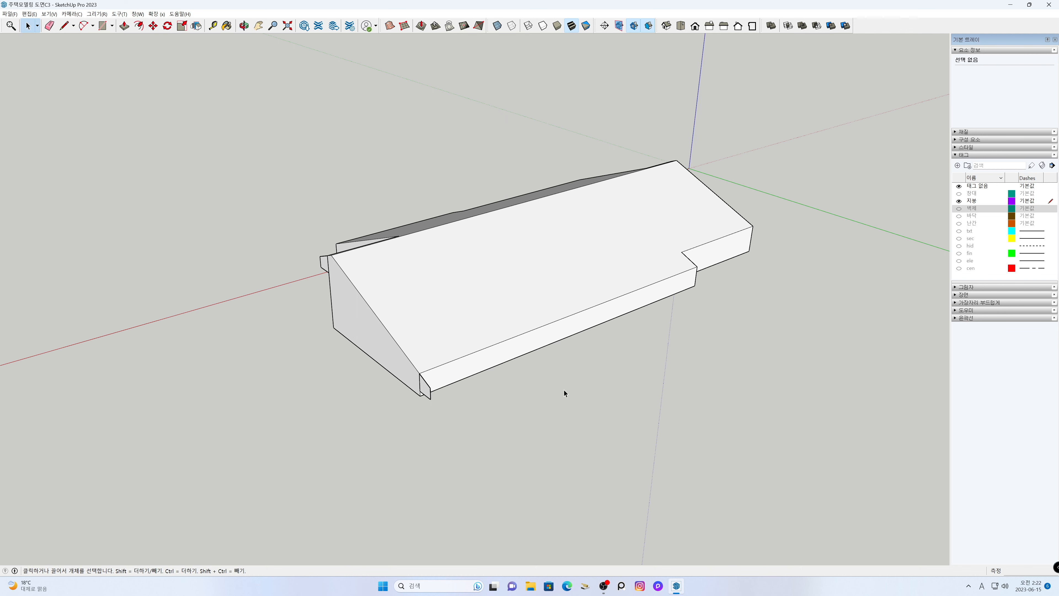
middle_click_drag(574, 393, 536, 417)
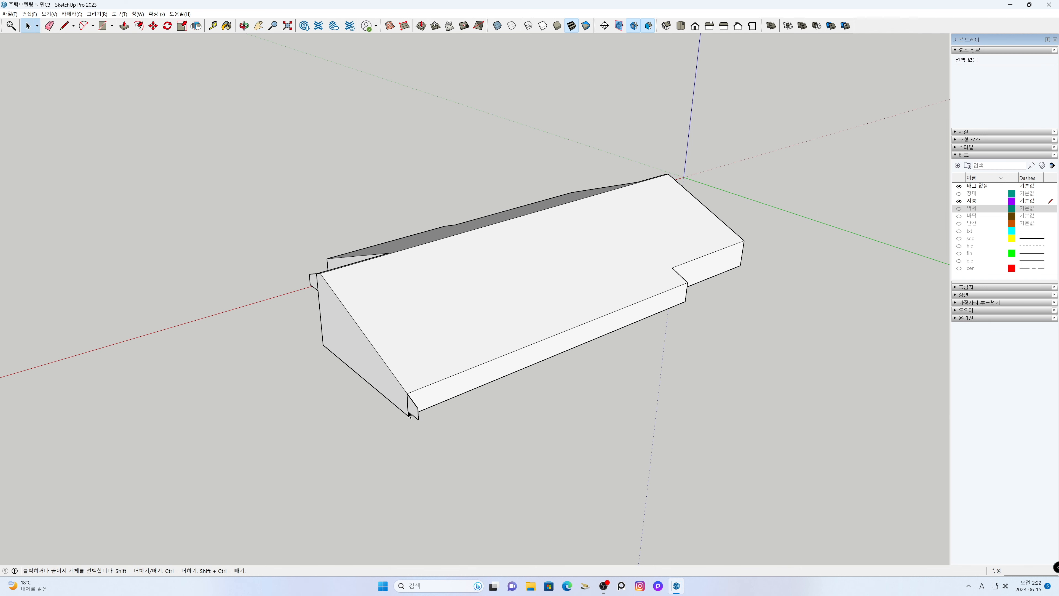
middle_click_drag(415, 412, 469, 418)
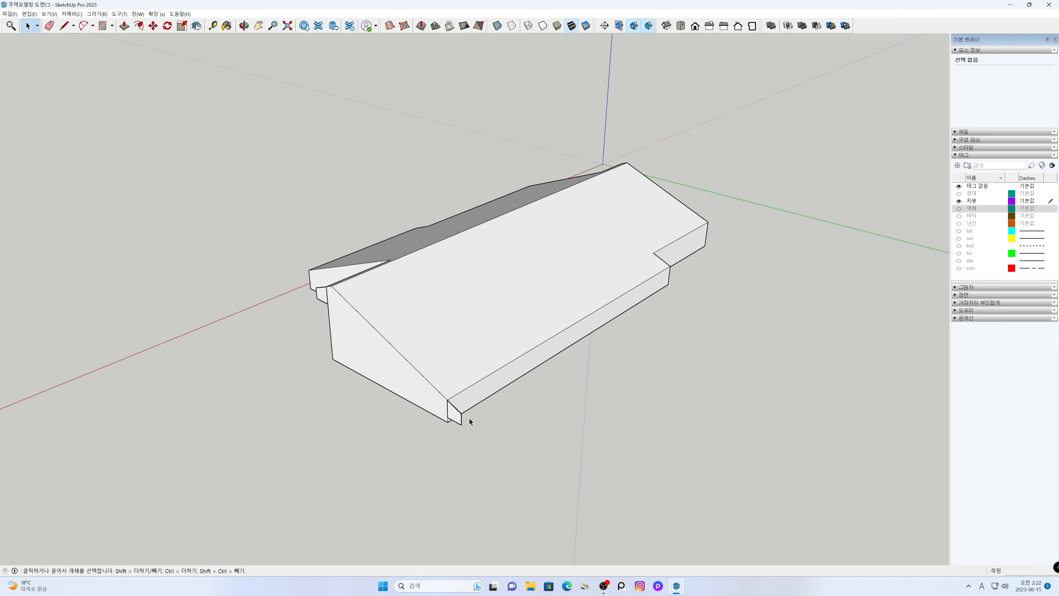
left_click(480, 432)
key("m")
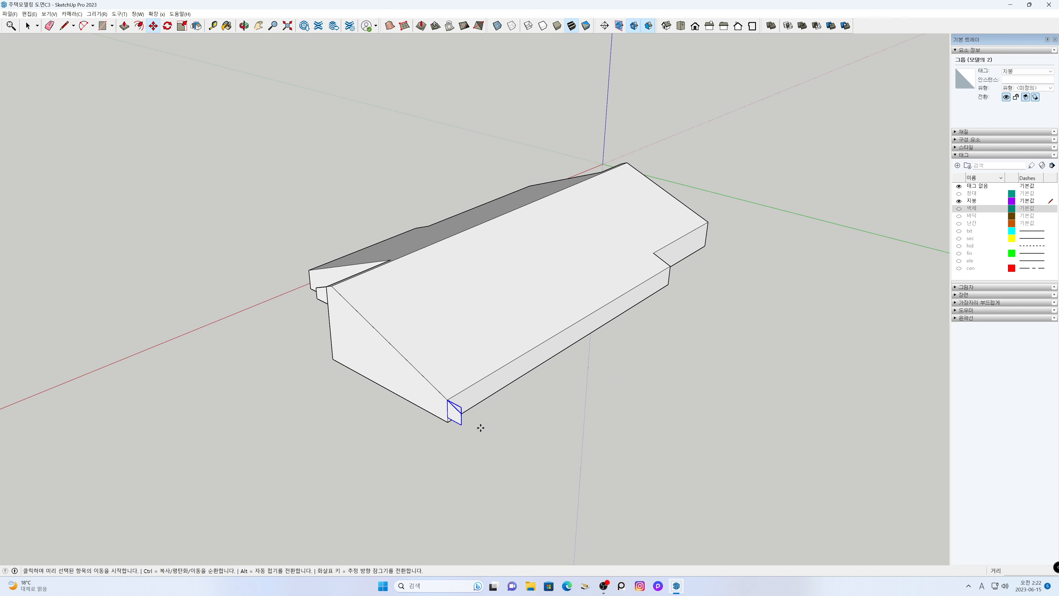
left_click(446, 400)
left_click(708, 222)
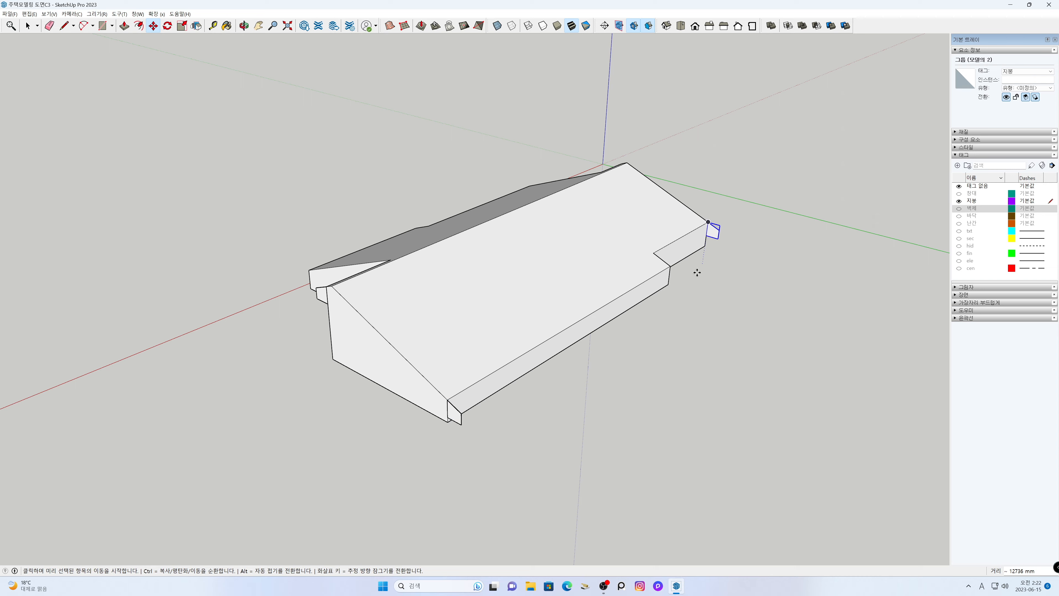
- Copy the flipped eave profile group about 4409 mm from the recessed section to the roof's projecting near eave corner
middle_click_drag(260, 395, 792, 394)
key("space")
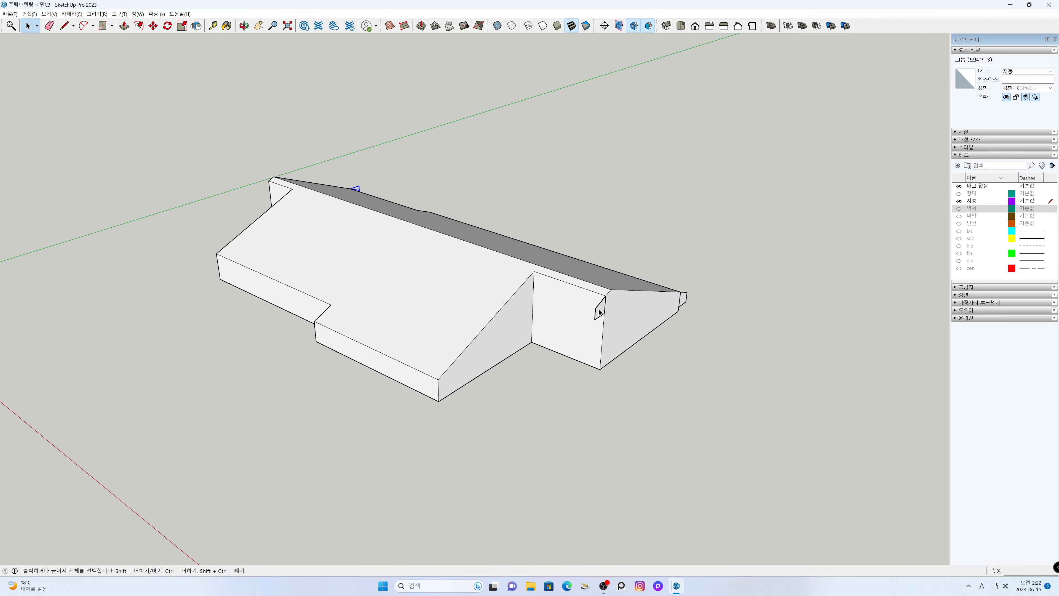
key("m")
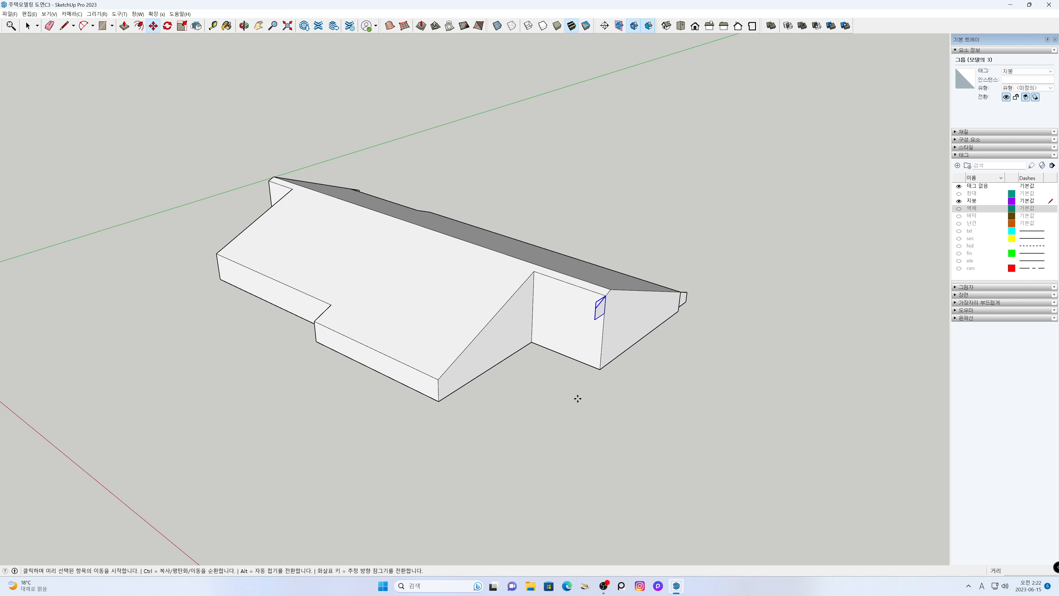
key("ctrl")
left_click(605, 296)
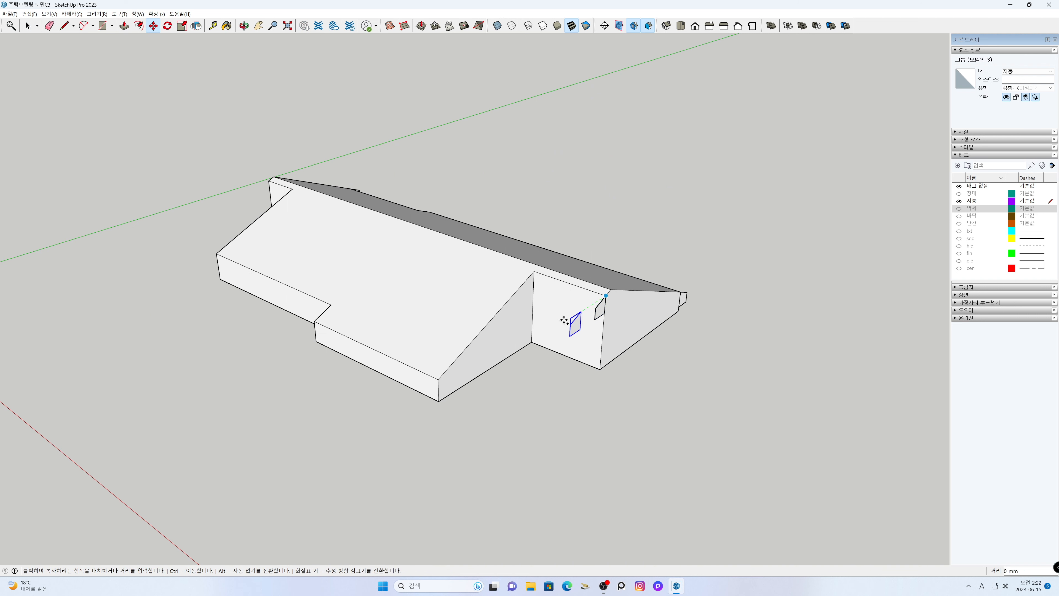
left_click(439, 379)
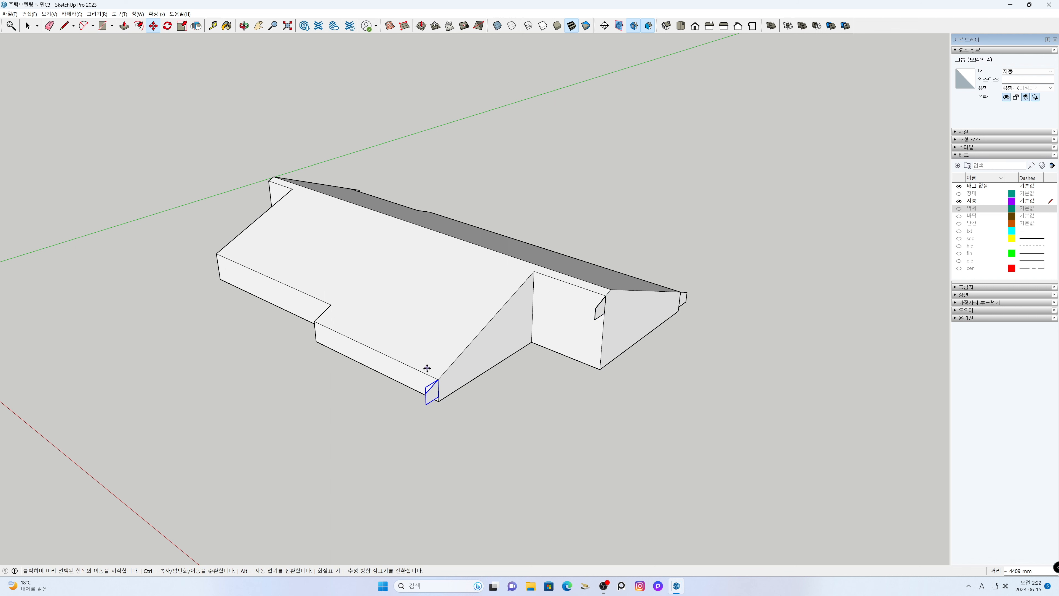
- Delete the profile copy just placed at the roof's projecting near eave corner
mouse_move(437, 379)
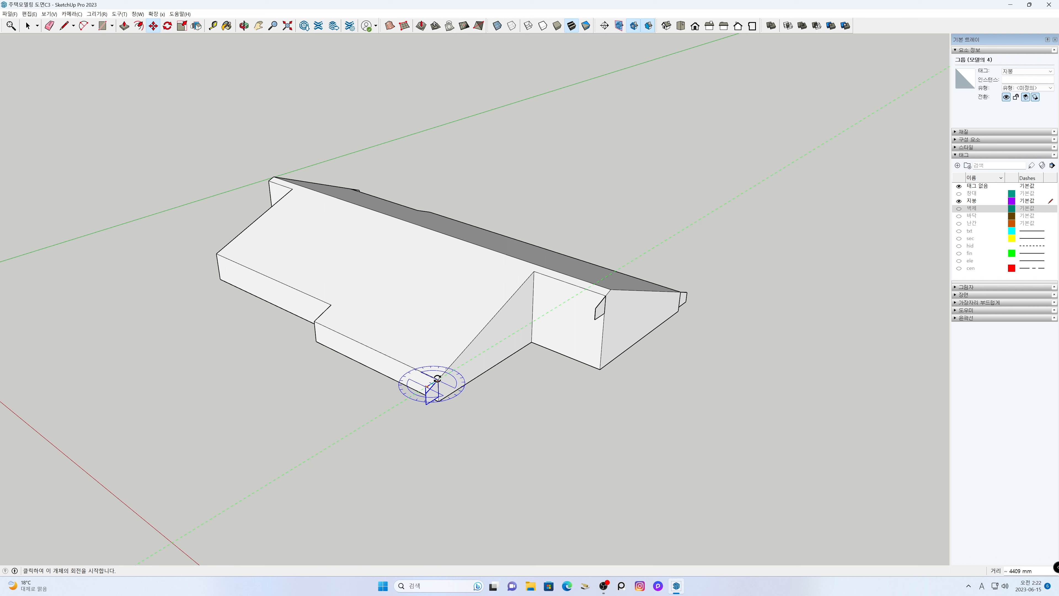
key("space")
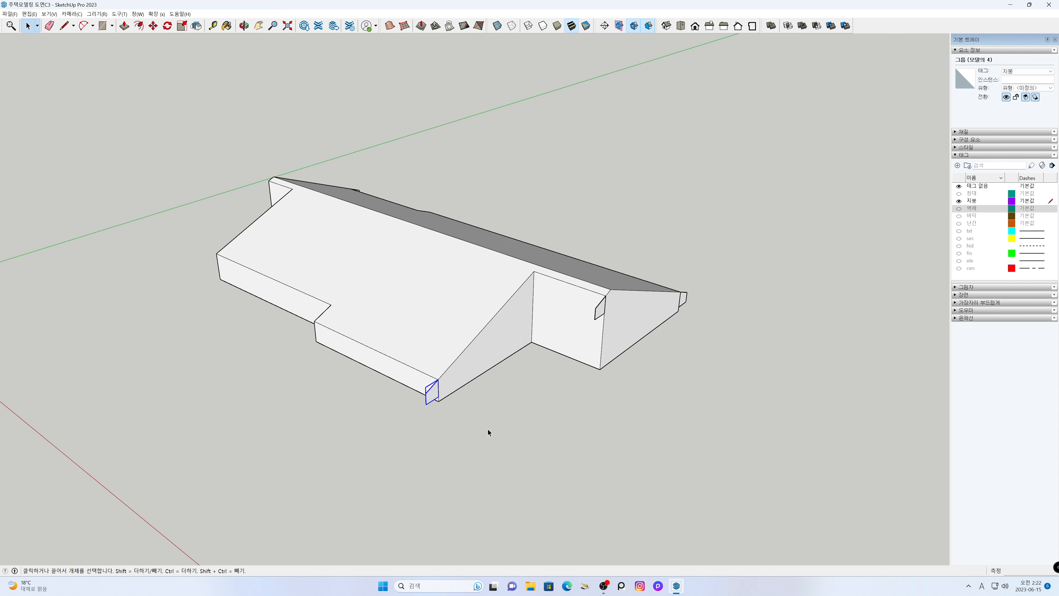
left_click(433, 402)
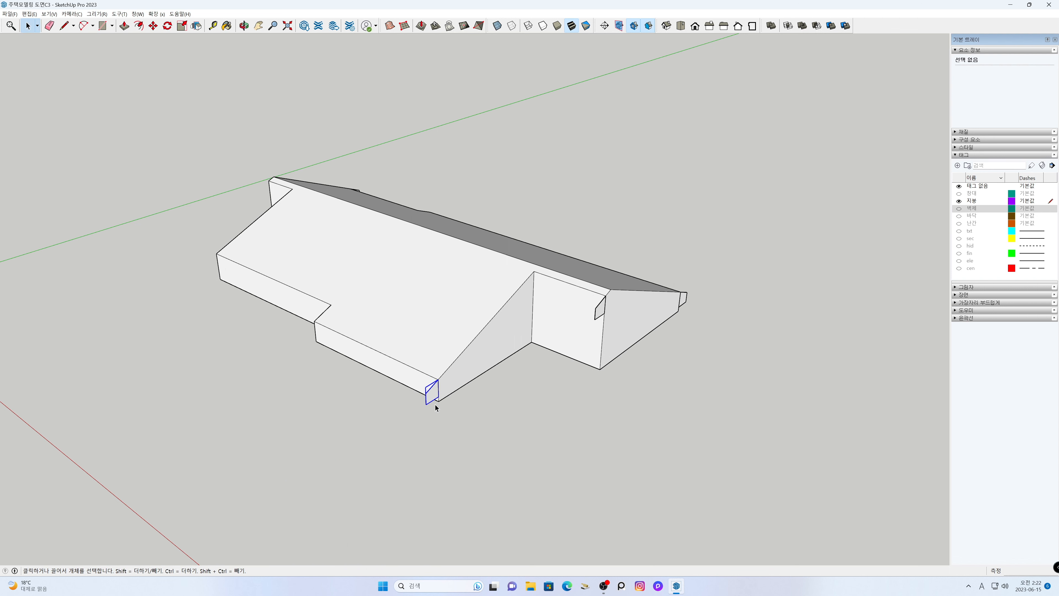
left_click(502, 438)
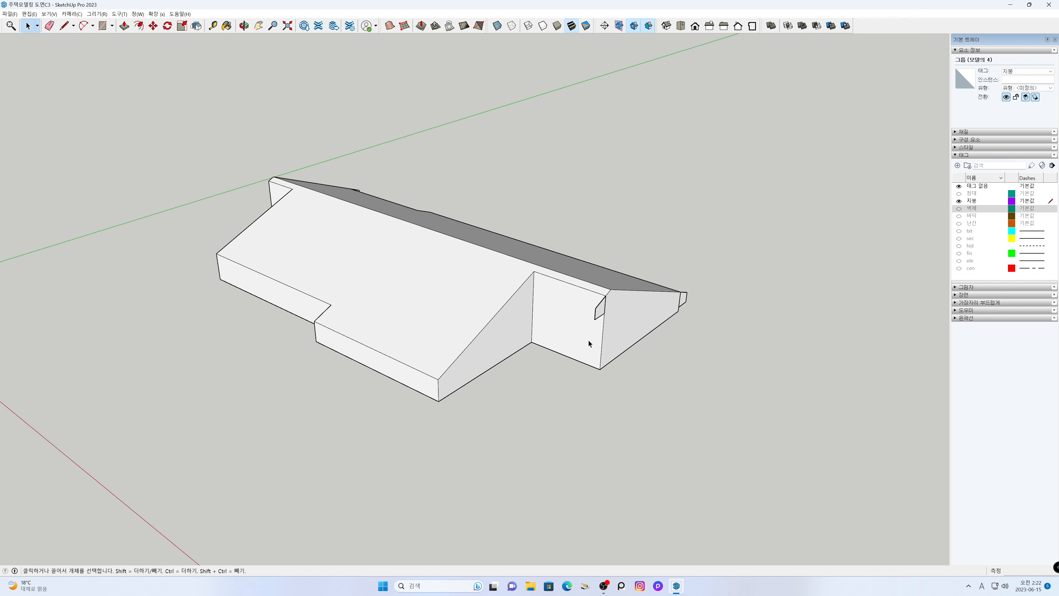
- Place copies of the flipped eave profile group at the projecting near corner, the far outer corner and the far recessed corner of the same side
left_click(594, 361)
key("m")
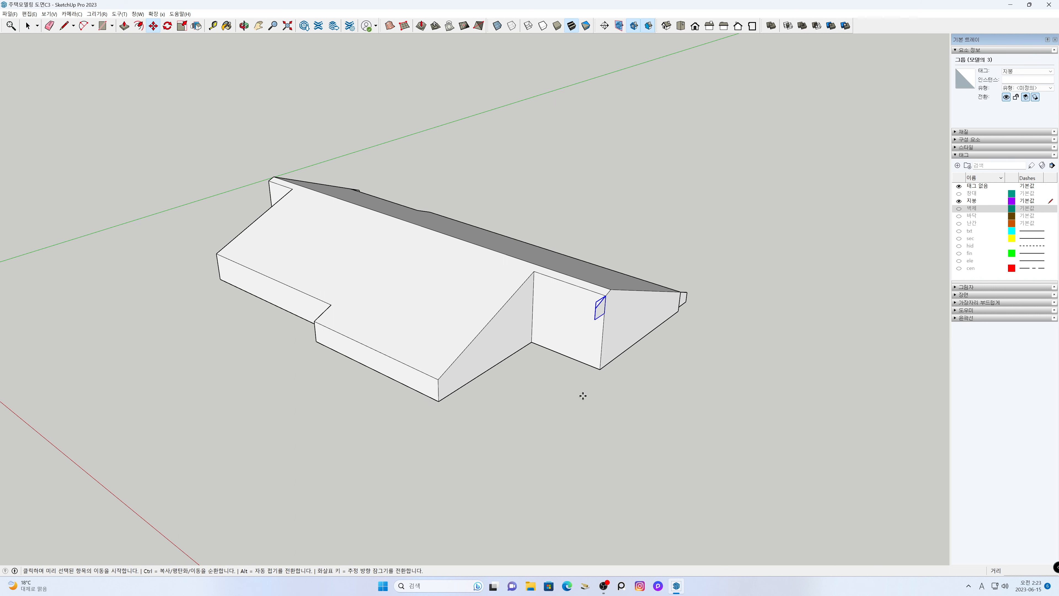
key("ctrl")
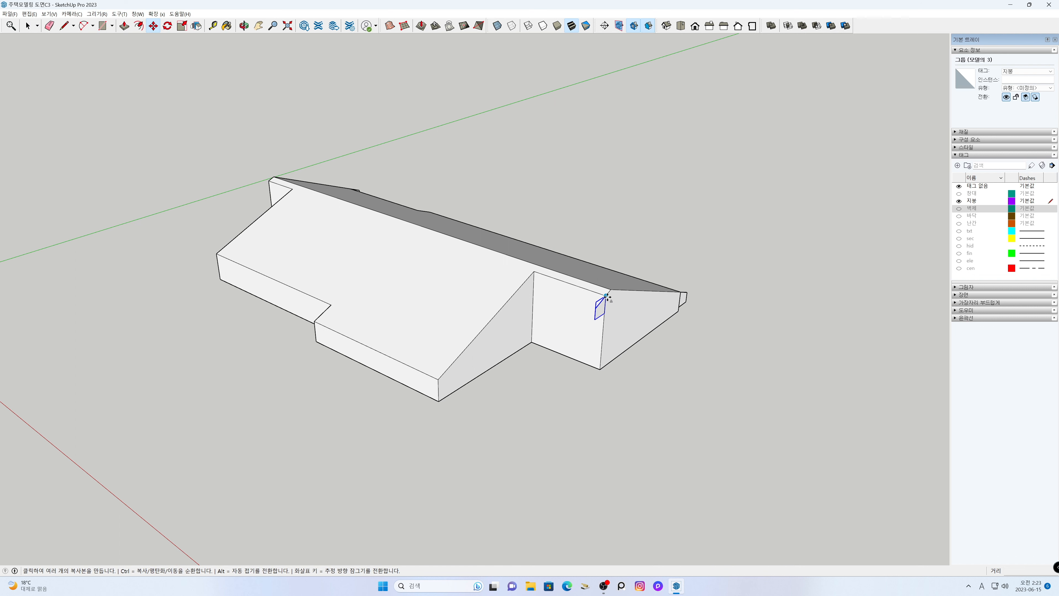
left_click(605, 296)
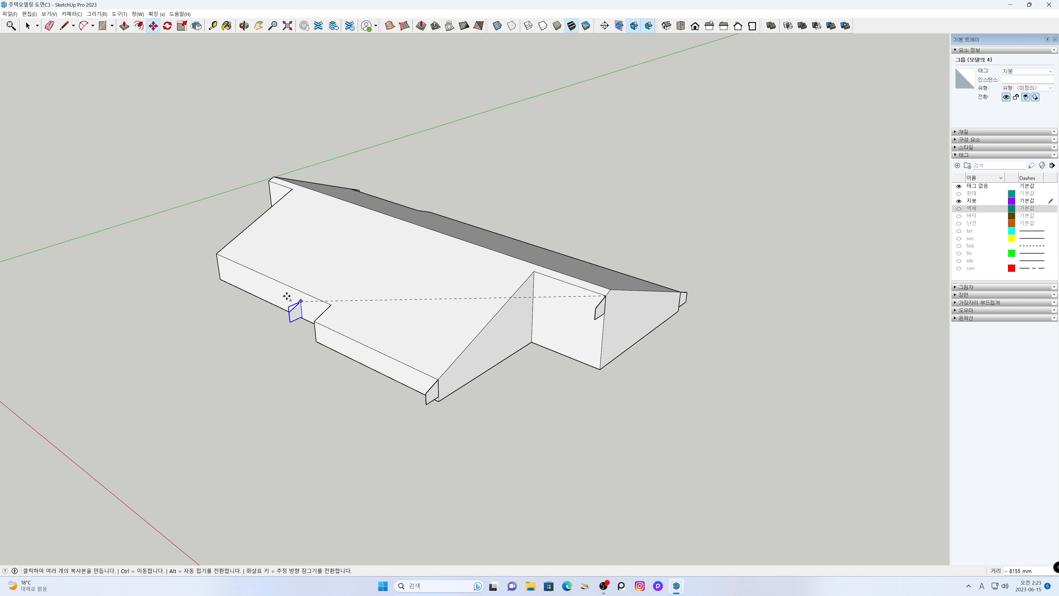
left_click(217, 255)
left_click(217, 255)
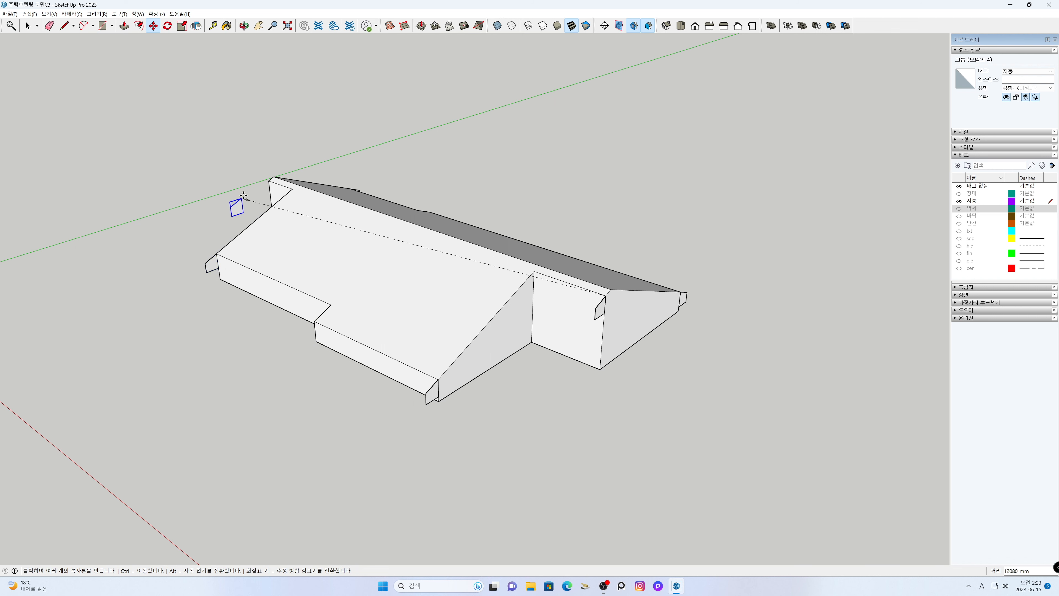
left_click(268, 181)
key("space")
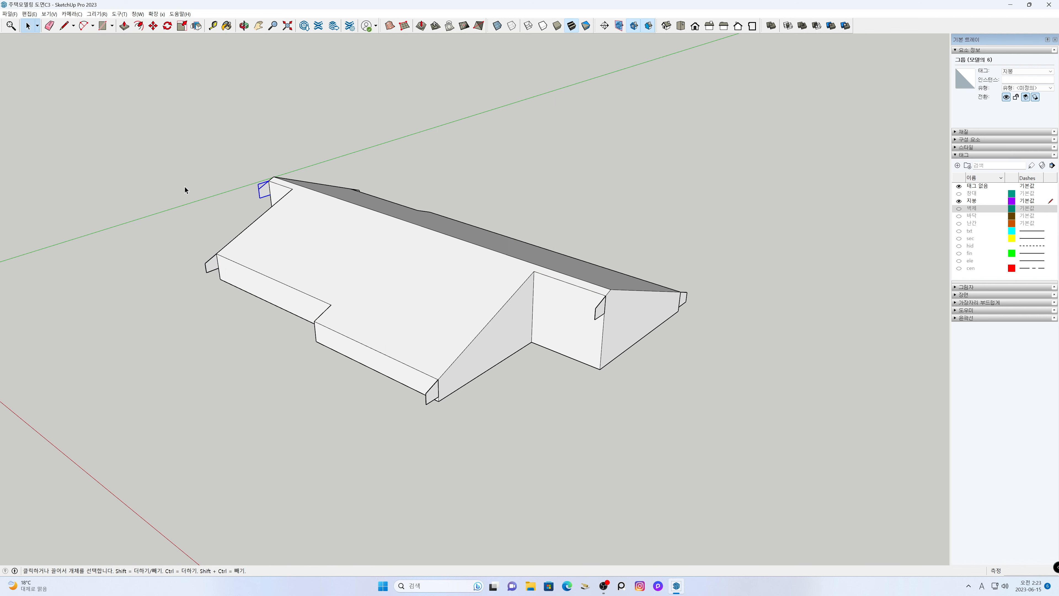
left_click(186, 190)
- Push/Pull the original side's near-end eave profile along the projecting eave to the outer corner of the step in the roof outline
middle_click_drag(760, 354, 399, 369)
key("h")
left_click_drag(670, 375, 655, 420)
middle_click_drag(615, 422, 606, 425)
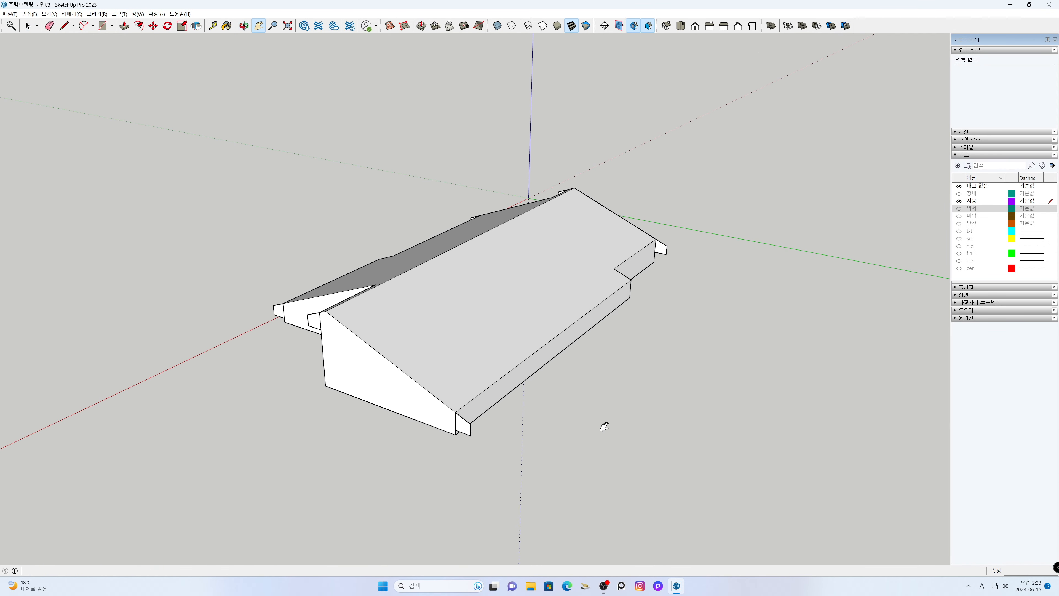
key("space")
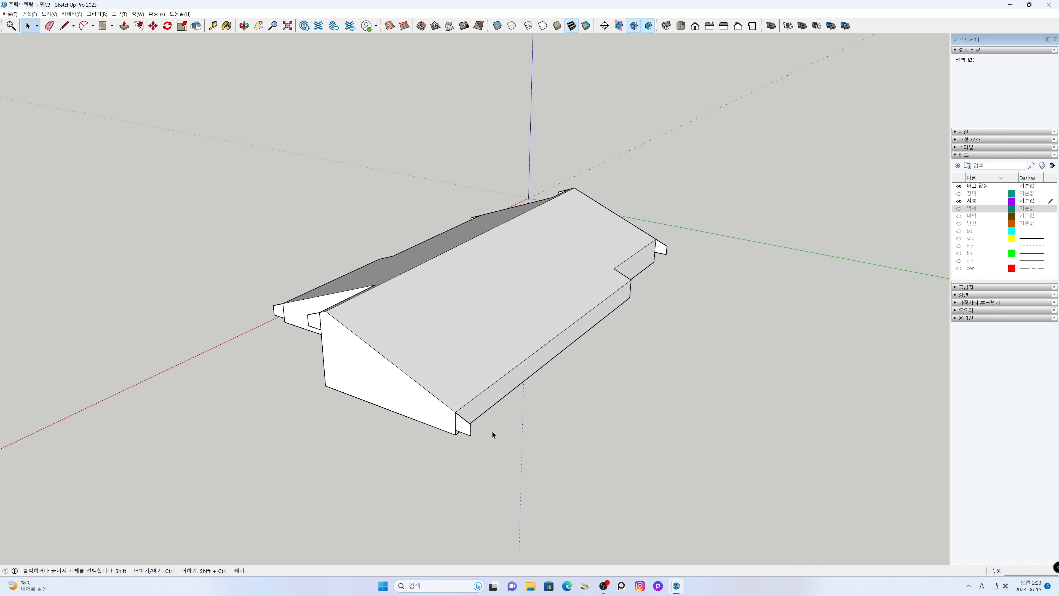
double_click(463, 427)
left_click(464, 427)
key("p")
left_click(455, 412)
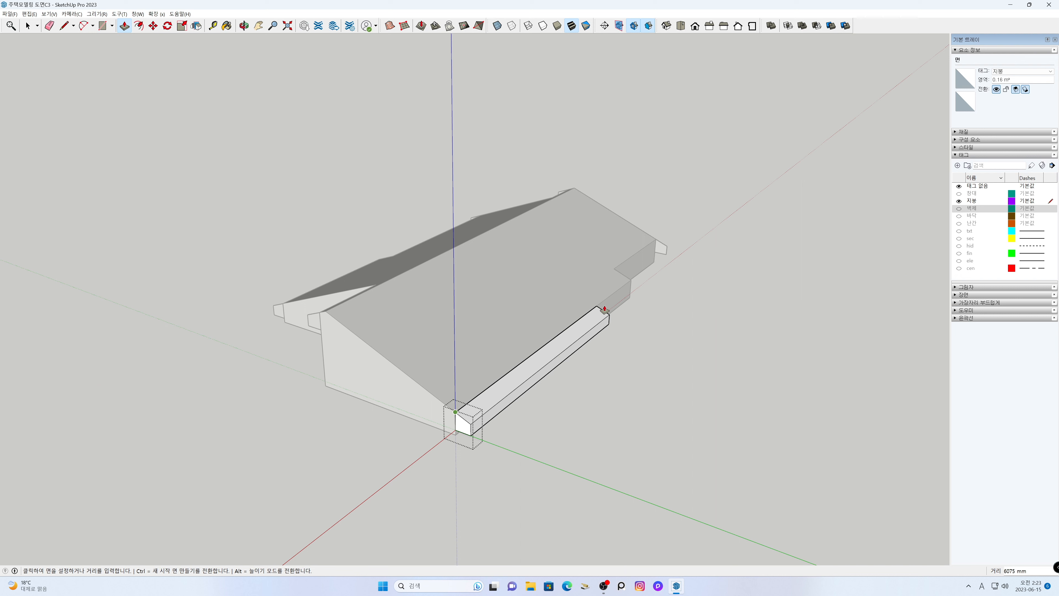
left_click(633, 281)
key("space")
left_click(691, 279)
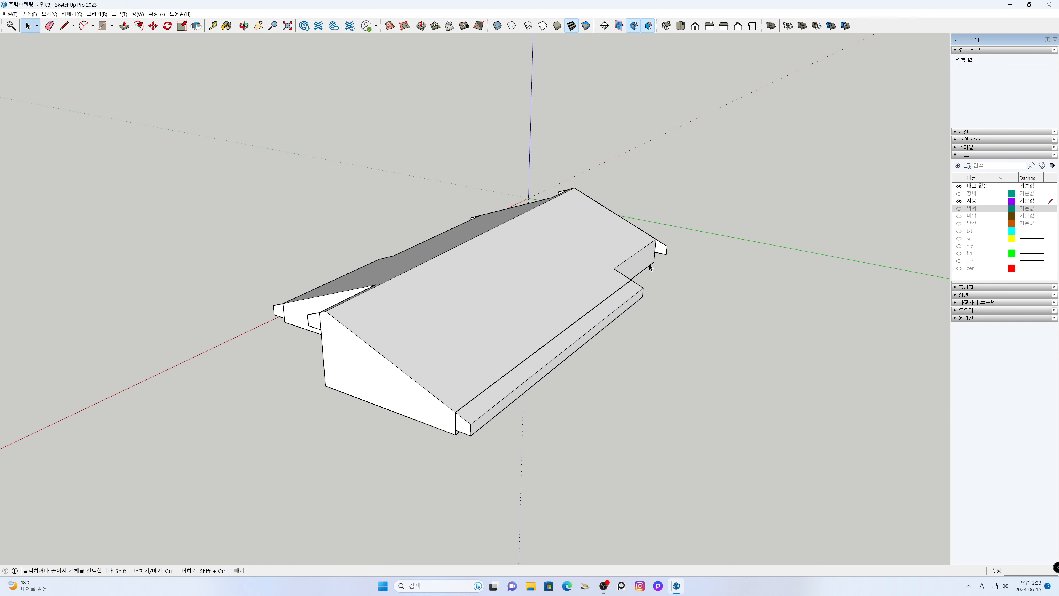
- Push/Pull the original side's far-end eave profile about 2911 mm to the inner corner of the step in the roof outline
scroll(667, 251, "up", 2)
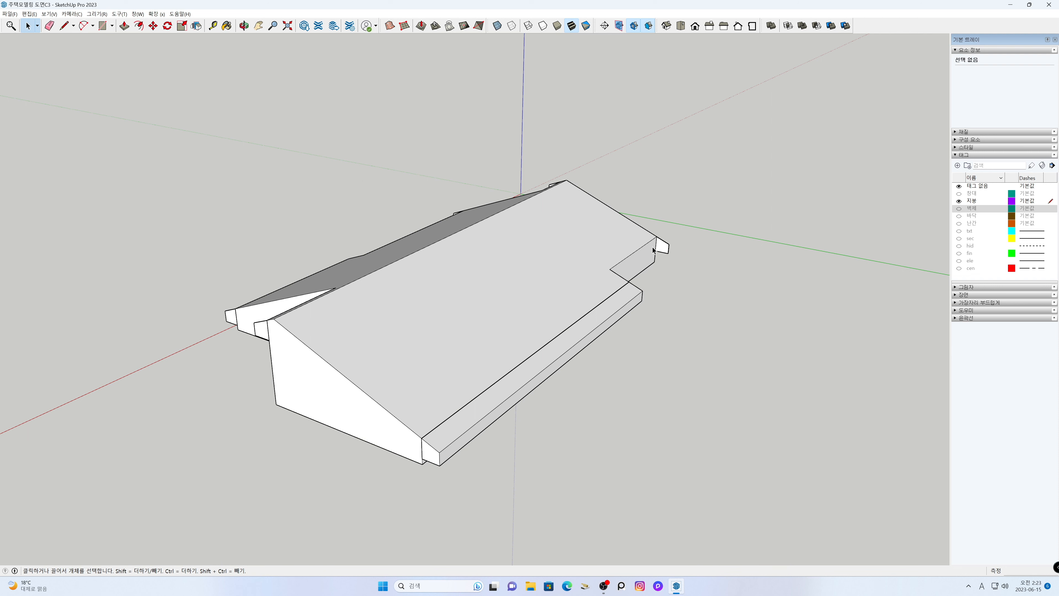
double_click(660, 248)
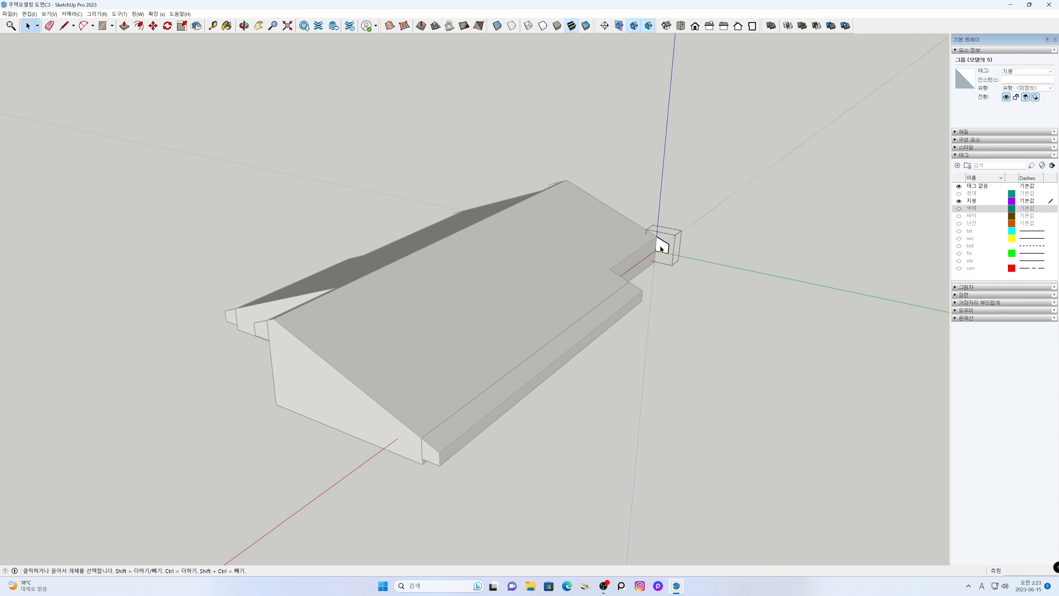
double_click(661, 248)
key("p")
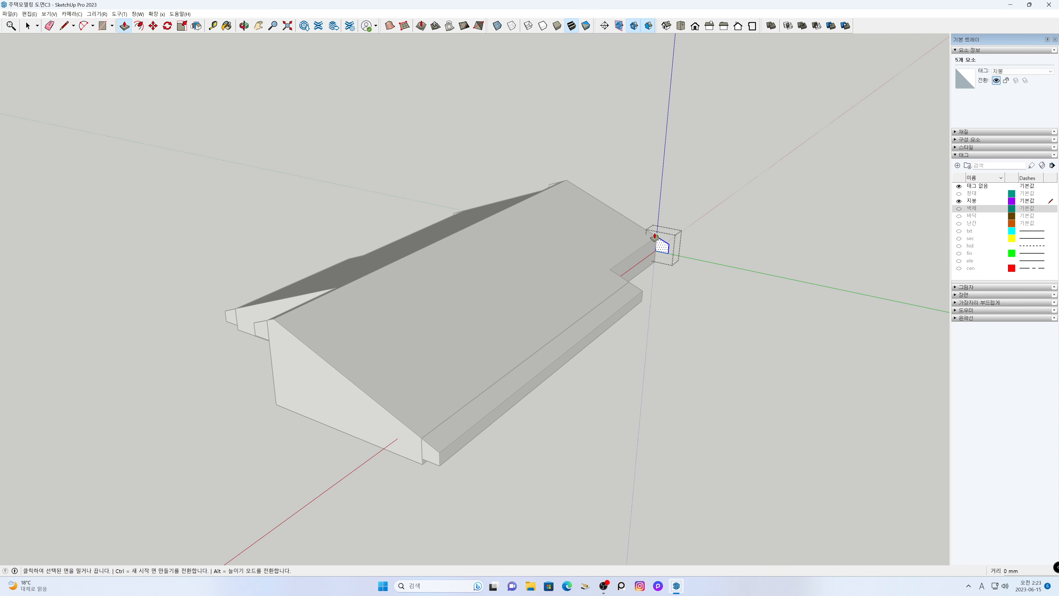
left_click(658, 237)
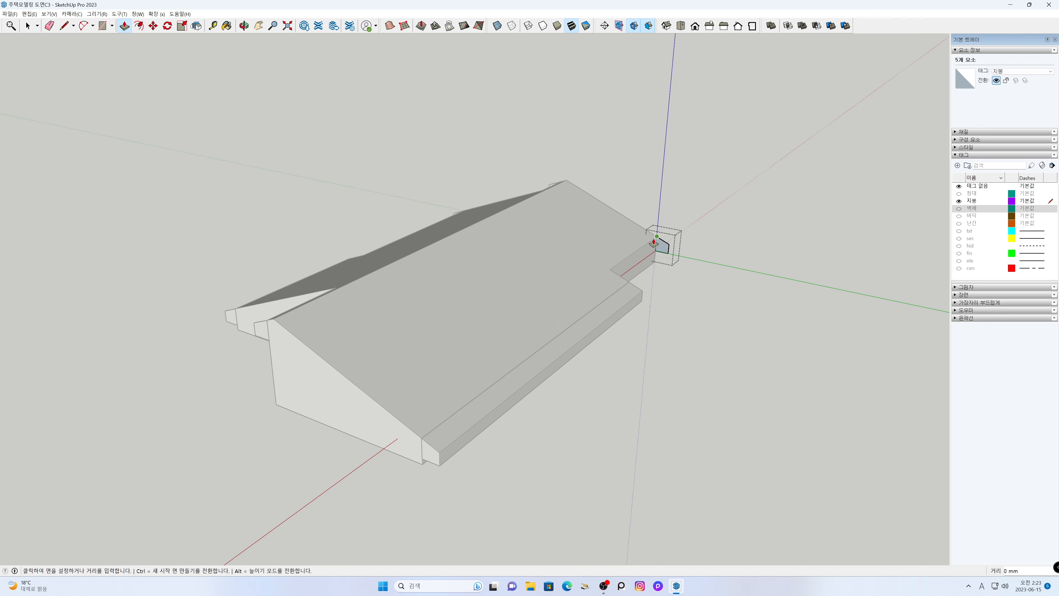
left_click(610, 270)
key("space")
left_click(603, 405)
- Push/Pull the flipped eave profile at the near recessed section 2100 mm along its eave to the inner roof corner
middle_click_drag(201, 400, 648, 392)
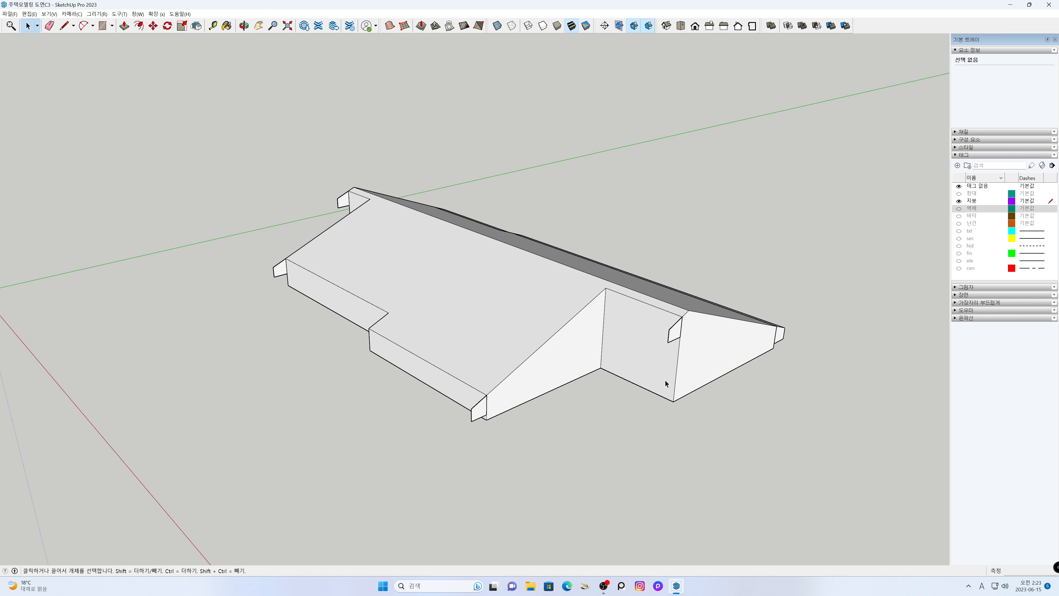
double_click(676, 335)
double_click(676, 336)
key("p")
left_click(681, 321)
left_click(603, 294)
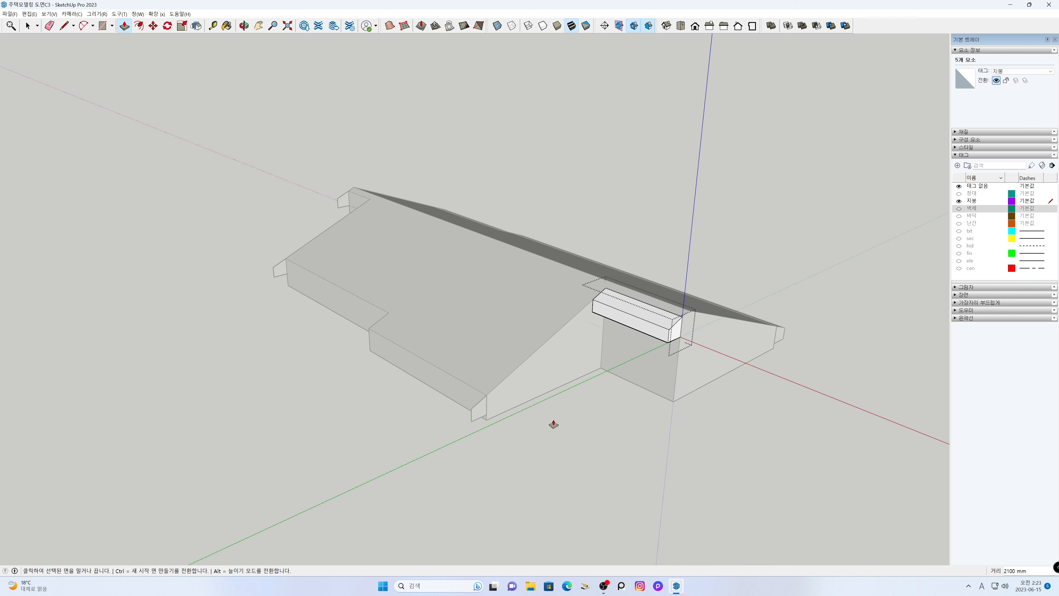
key("space")
left_click(522, 451)
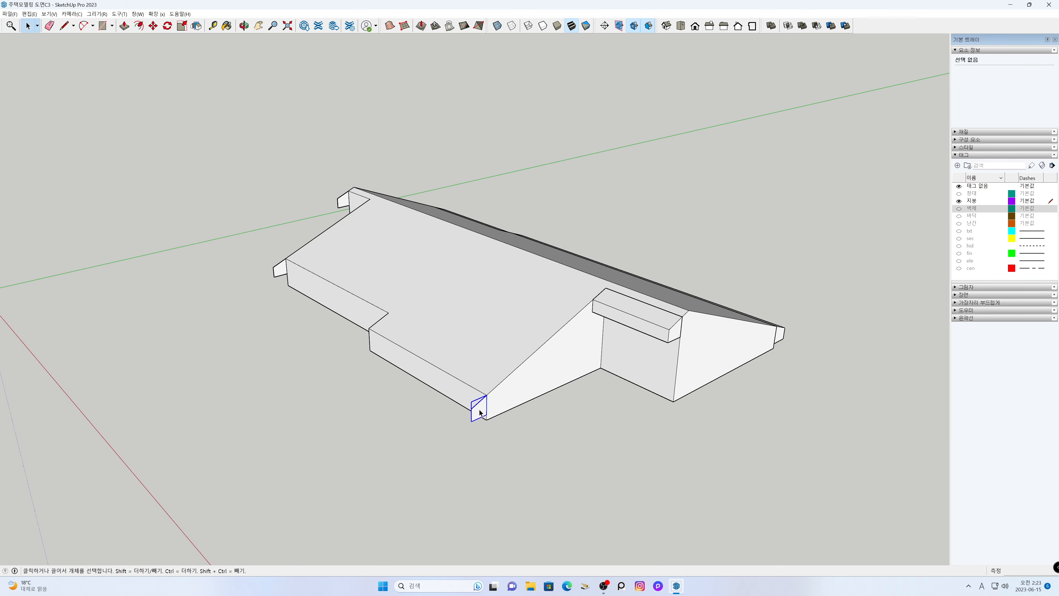
- Push/Pull the flipped eave profile at the projecting near corner along its eave to the outer corner of the roof step
double_click(479, 409)
key("p")
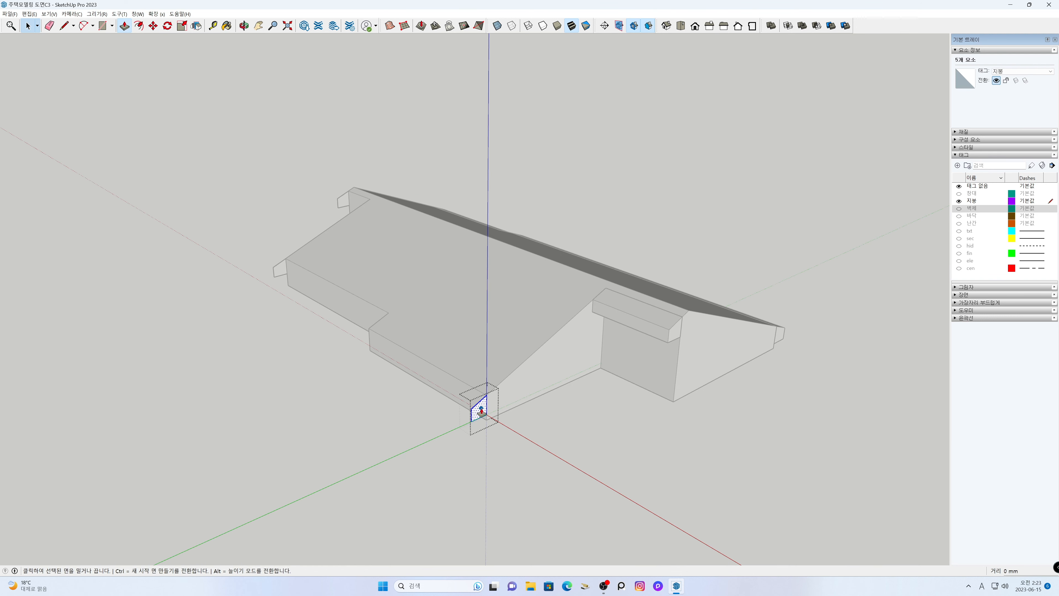
left_click(485, 397)
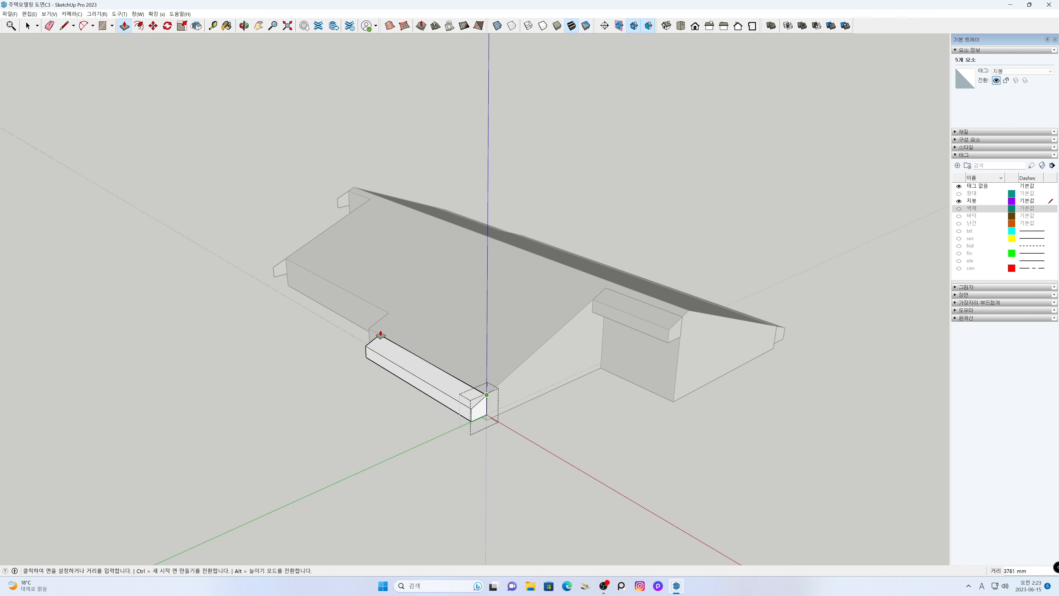
left_click(369, 329)
key("space")
left_click(299, 353)
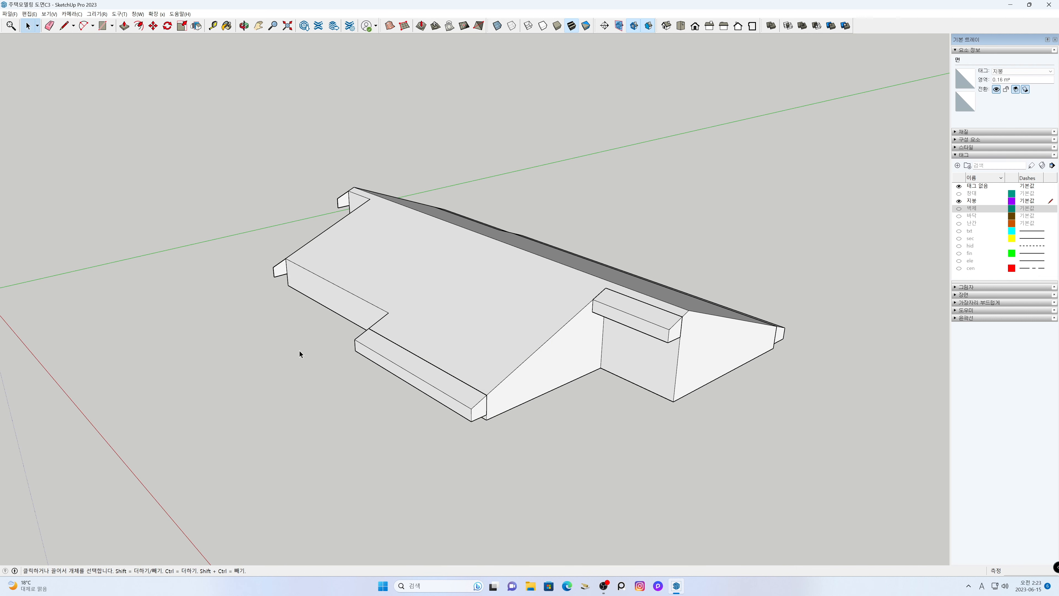
- Push/Pull the flipped side's far outer eave profile 5100 mm along its eave to the inner corner of the roof step
double_click(282, 270)
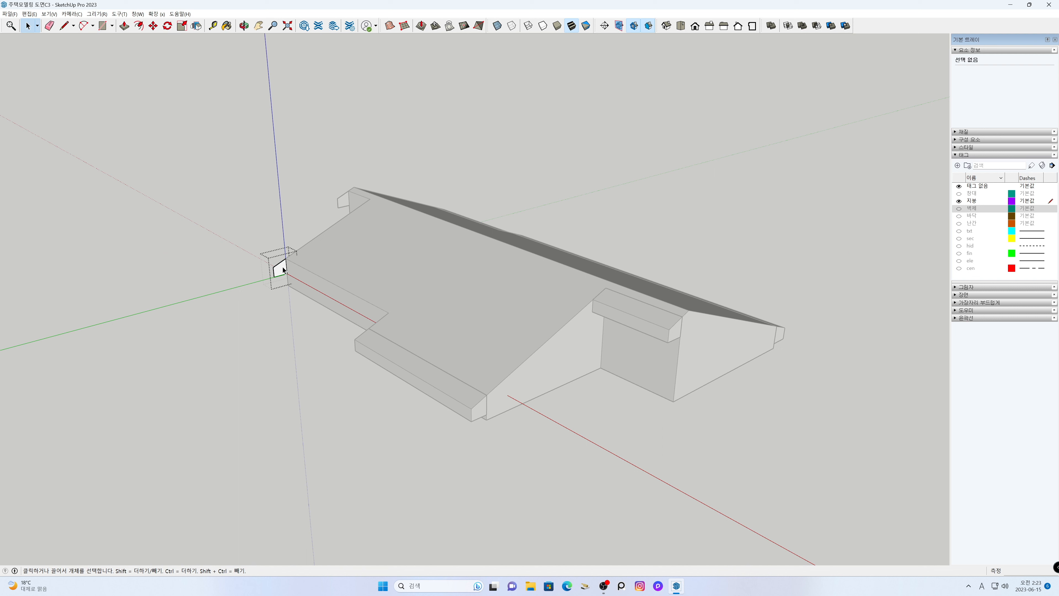
left_click(282, 271)
key("p")
left_click(283, 269)
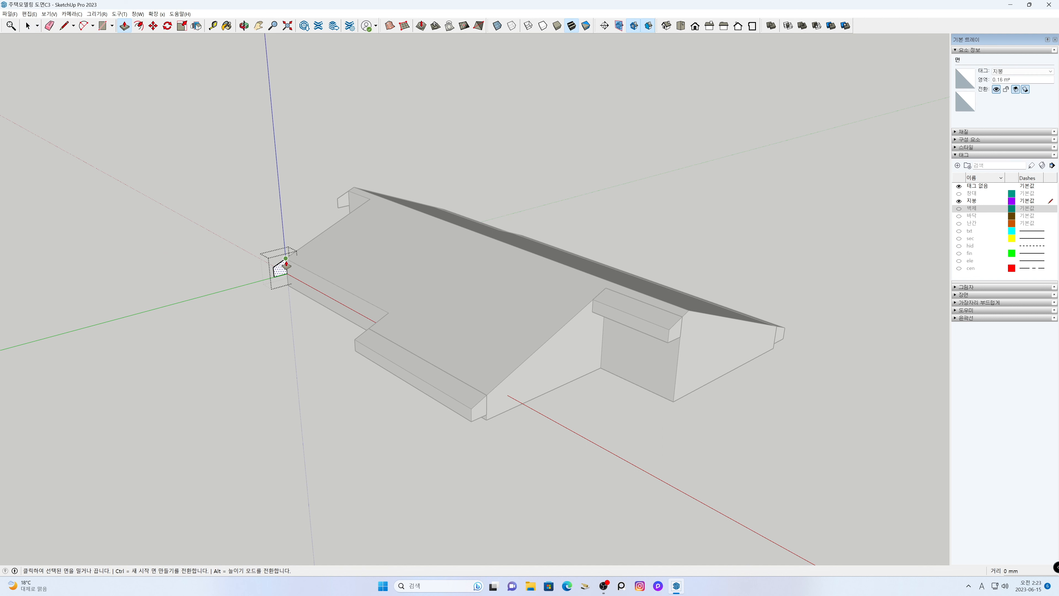
left_click(389, 314)
key("space")
left_click(344, 382)
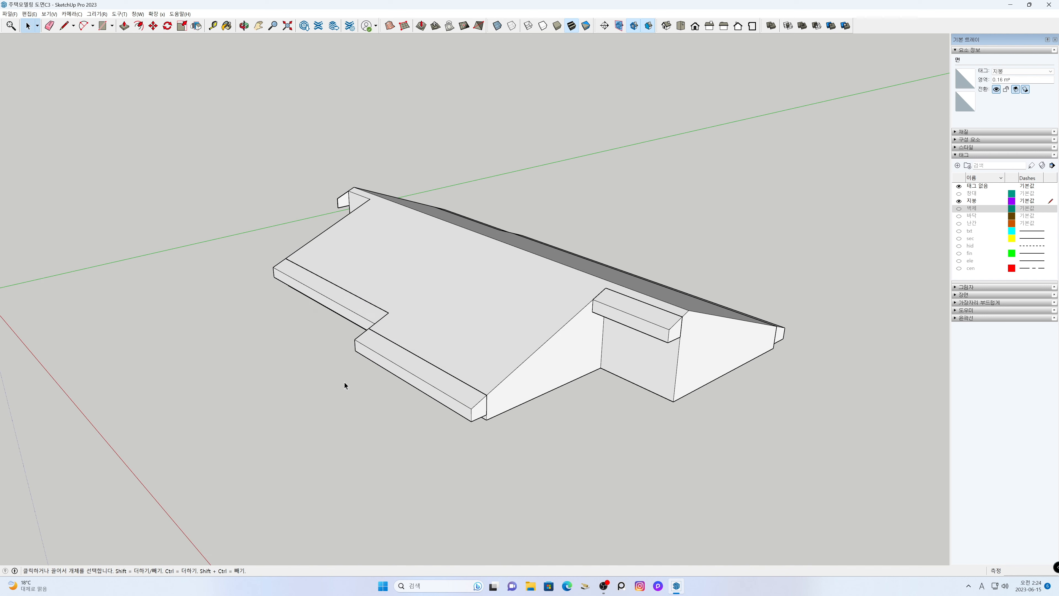
- Push/Pull the flipped side's far recessed eave profile 1200 mm along its eave
middle_click_drag(342, 361, 346, 373)
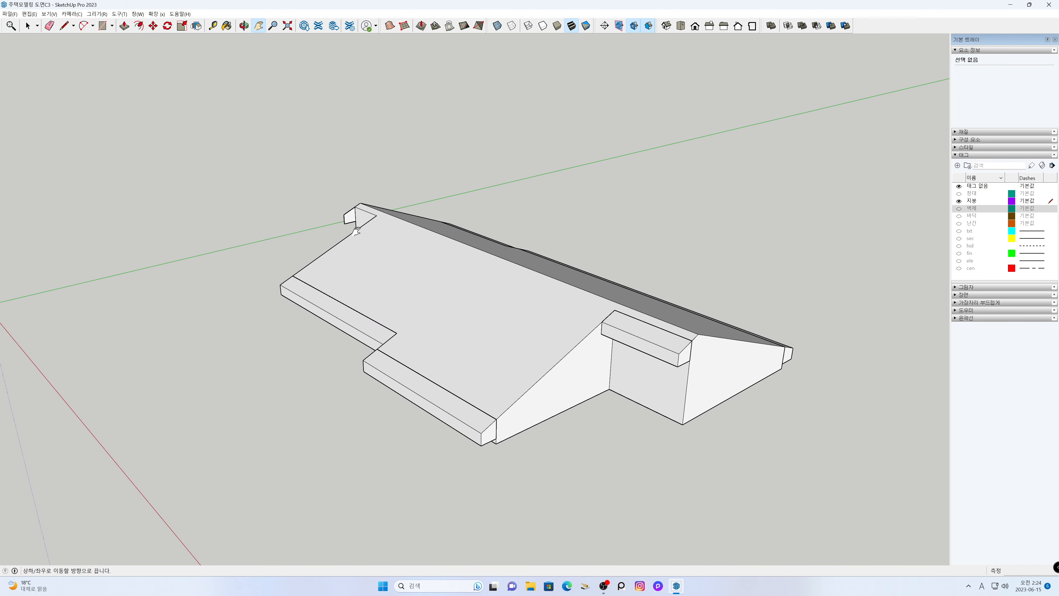
double_click(349, 216)
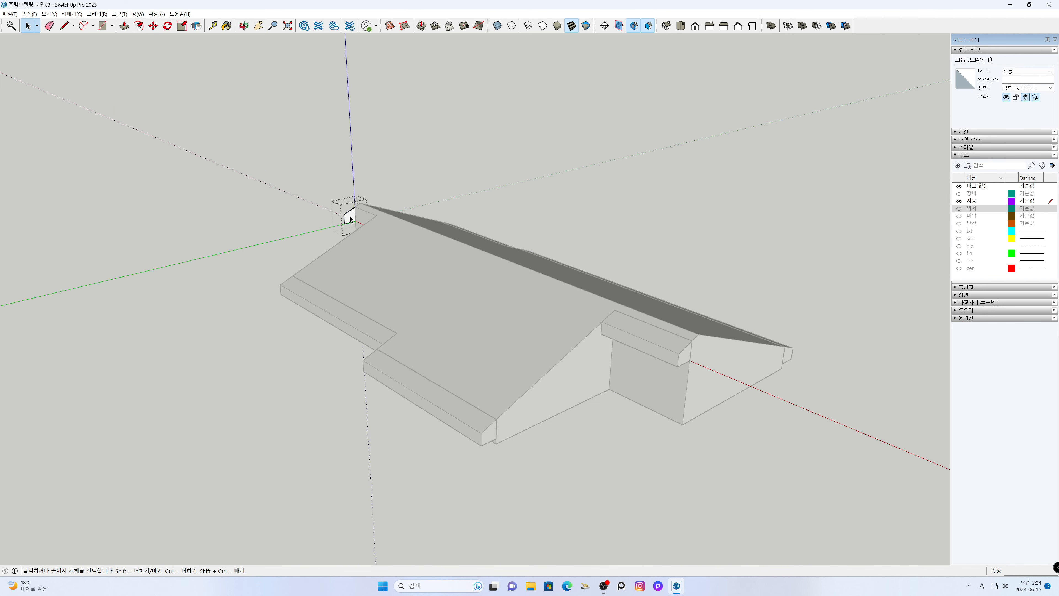
key("p")
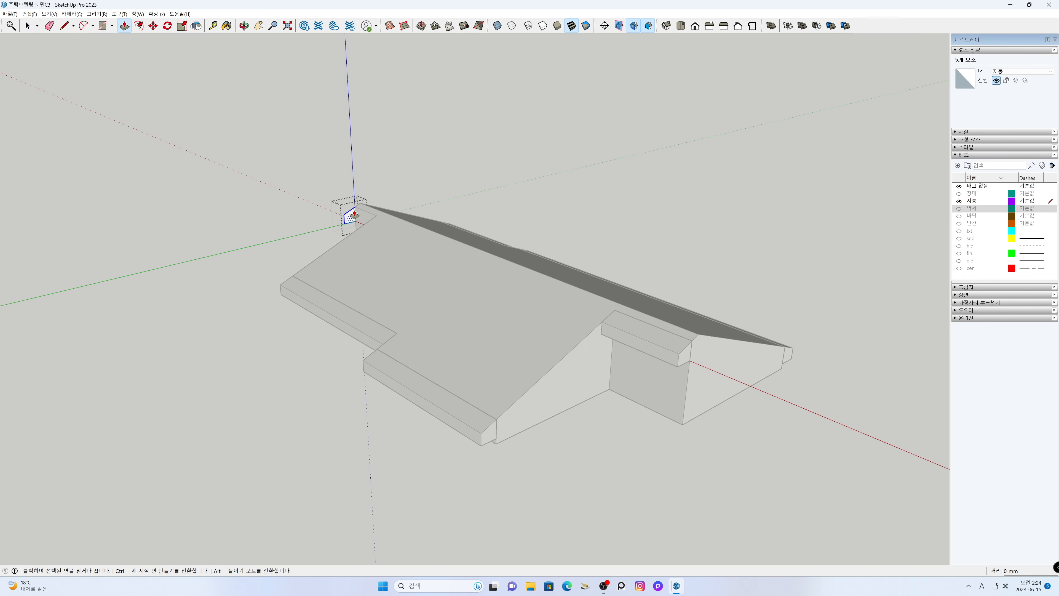
left_click(355, 211)
type("1200")
key("Return")
key("space")
left_click(246, 336)
- Merge the main roof solid and all the eave overhang groups into one solid with the Union solid tool
middle_click_drag(249, 379, 839, 357)
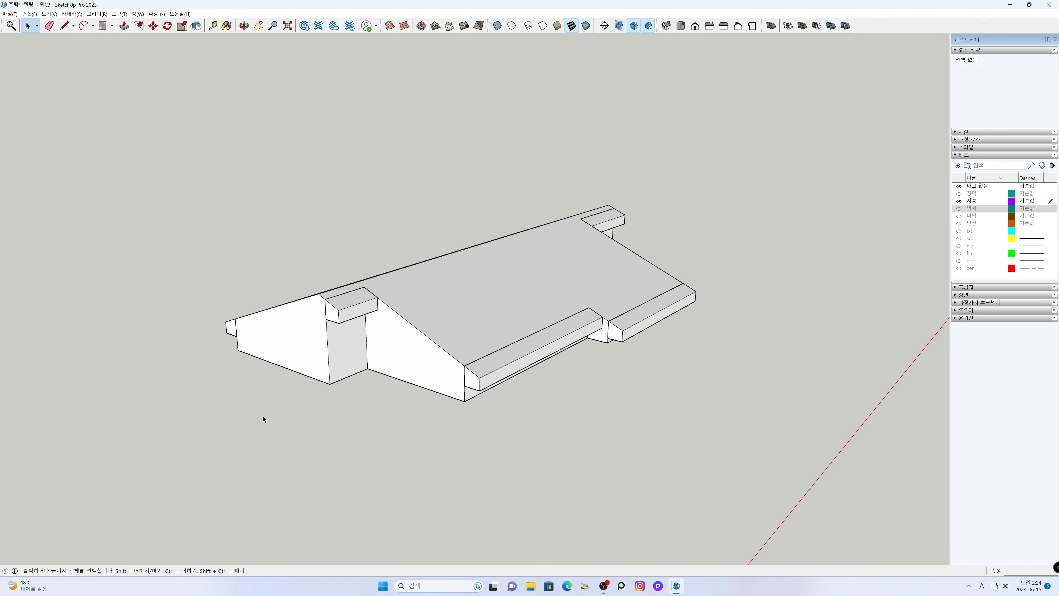
middle_click_drag(268, 409, 477, 430)
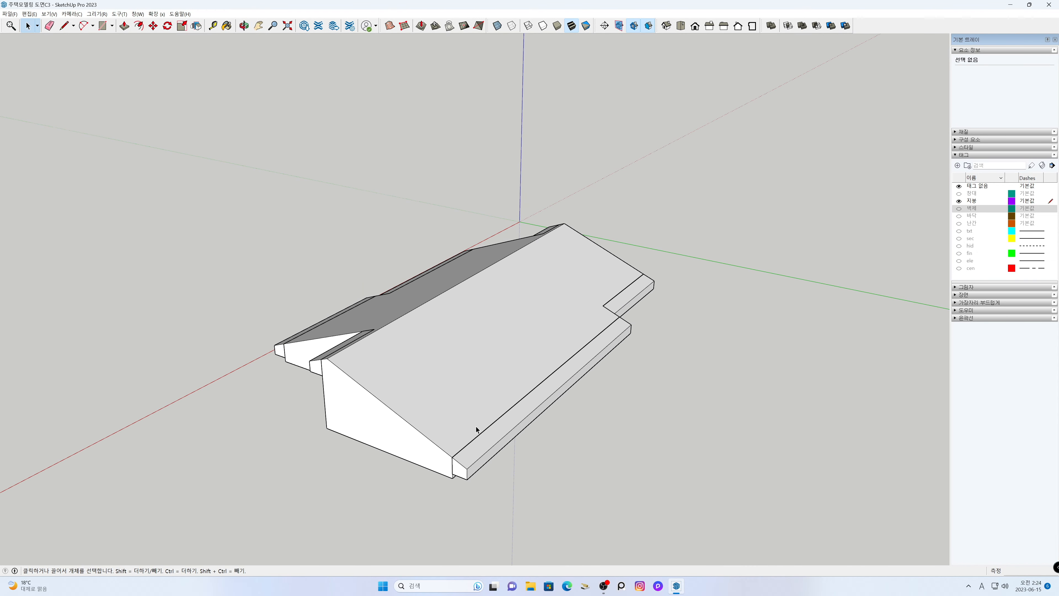
middle_click_drag(385, 440, 565, 433)
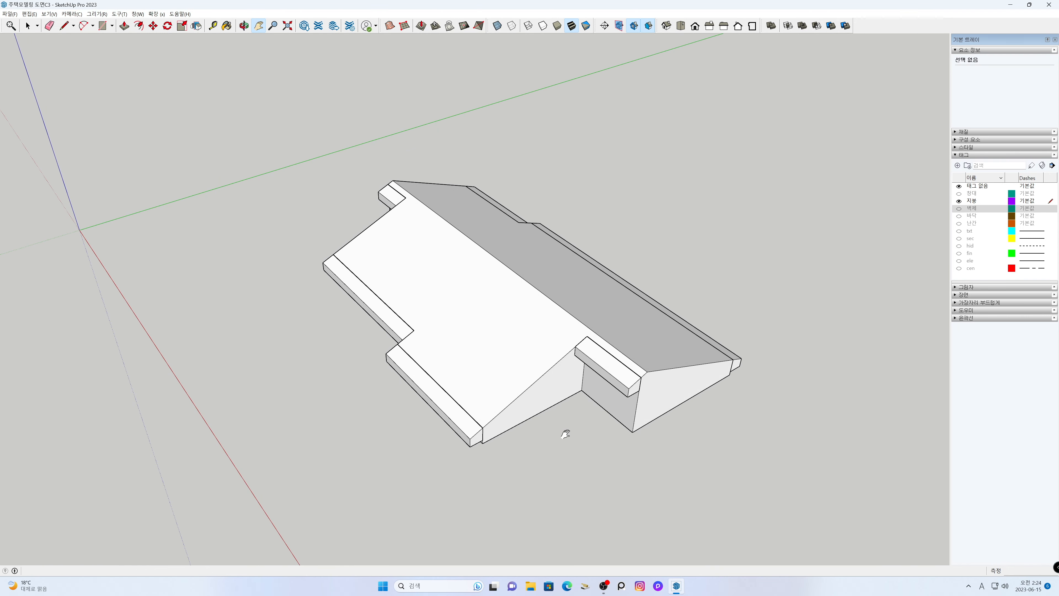
left_click_drag(297, 132, 294, 131)
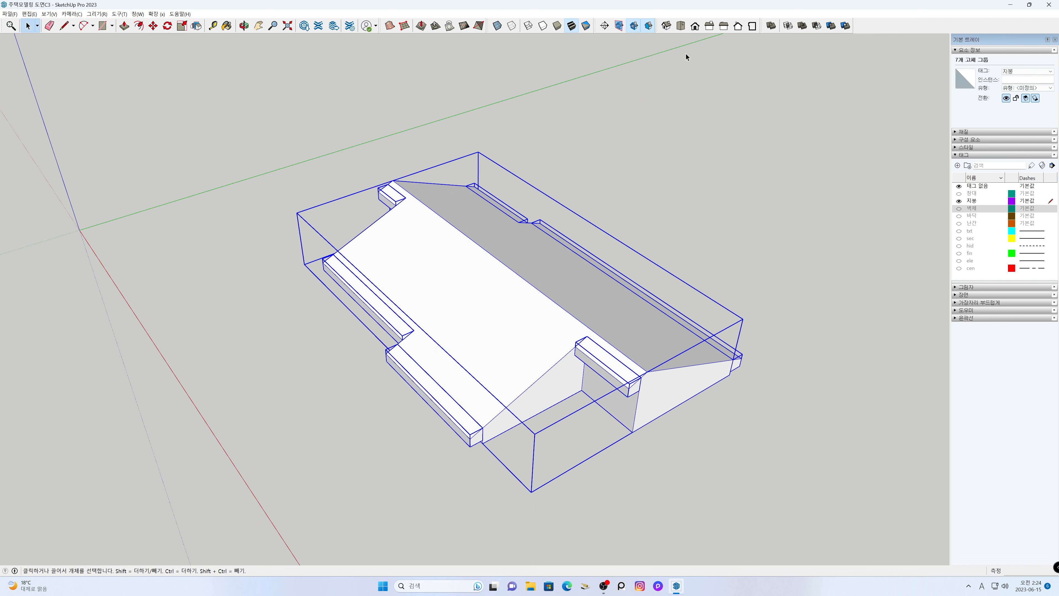
left_click(807, 28)
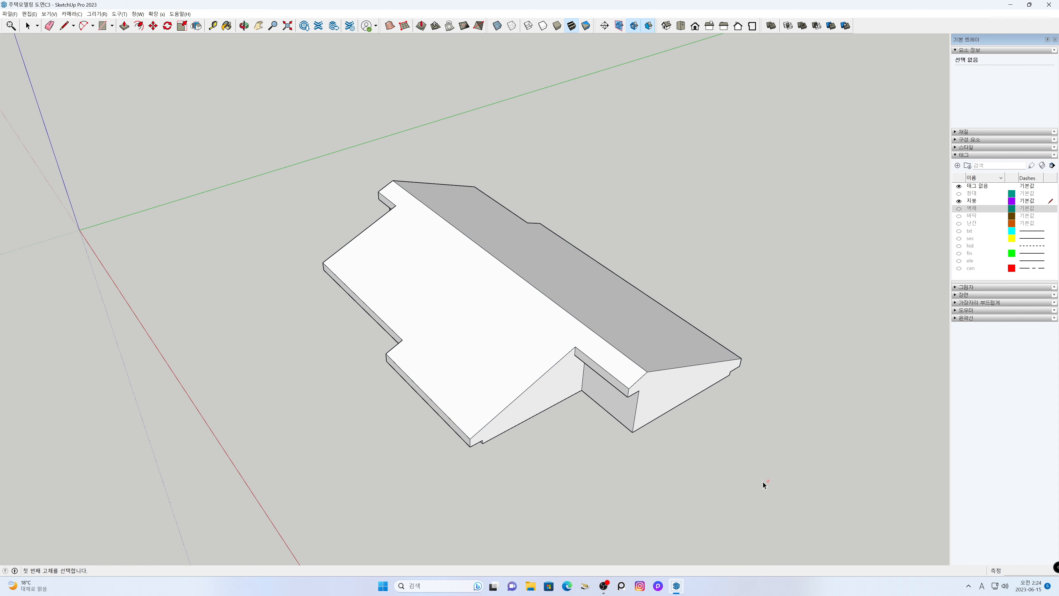
- Inspect the merged roof's internal geometry from several sides in X-ray mode and restore the opaque face display
middle_click_drag(783, 488, 369, 371)
left_click(497, 26)
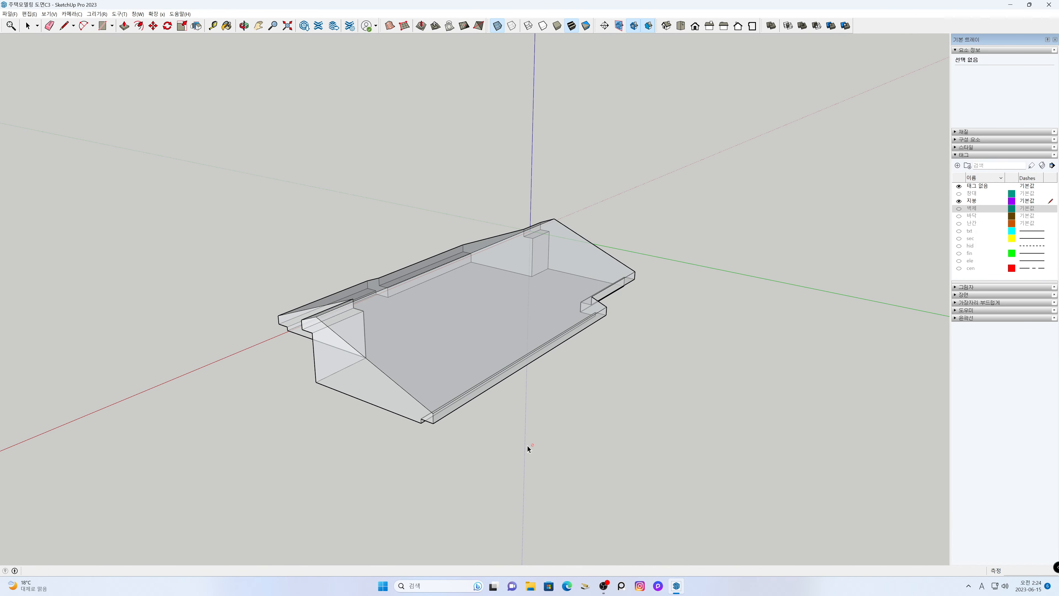
middle_click_drag(545, 473, 387, 449)
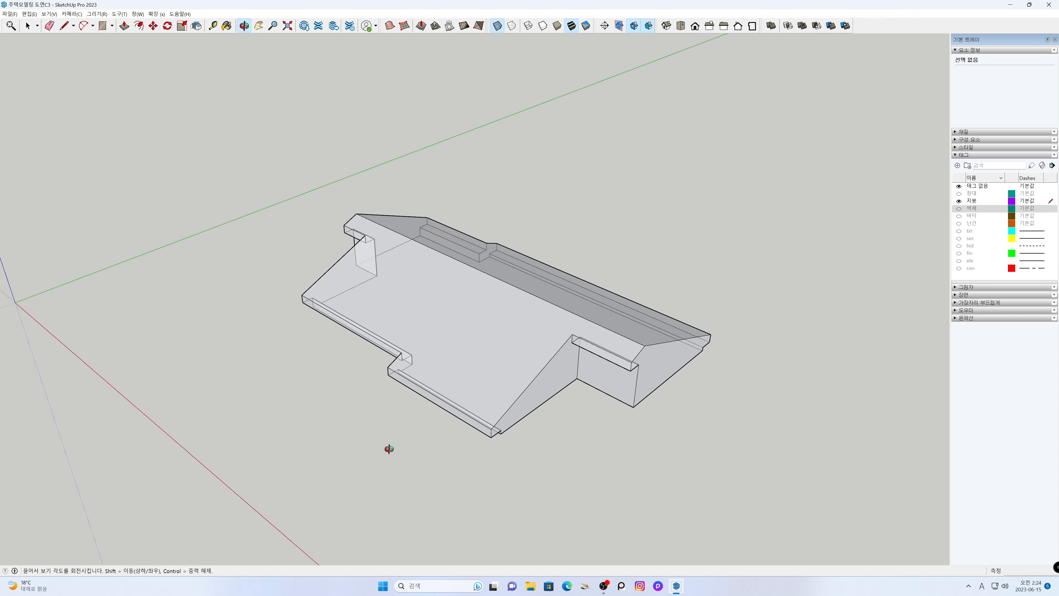
key("h")
left_click_drag(531, 455, 534, 429)
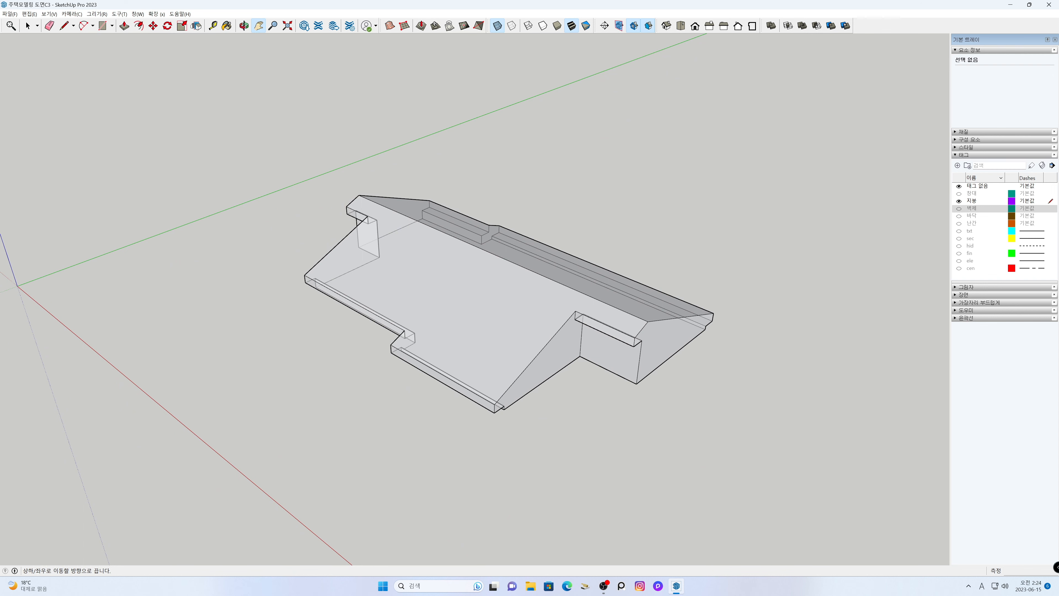
left_click(497, 26)
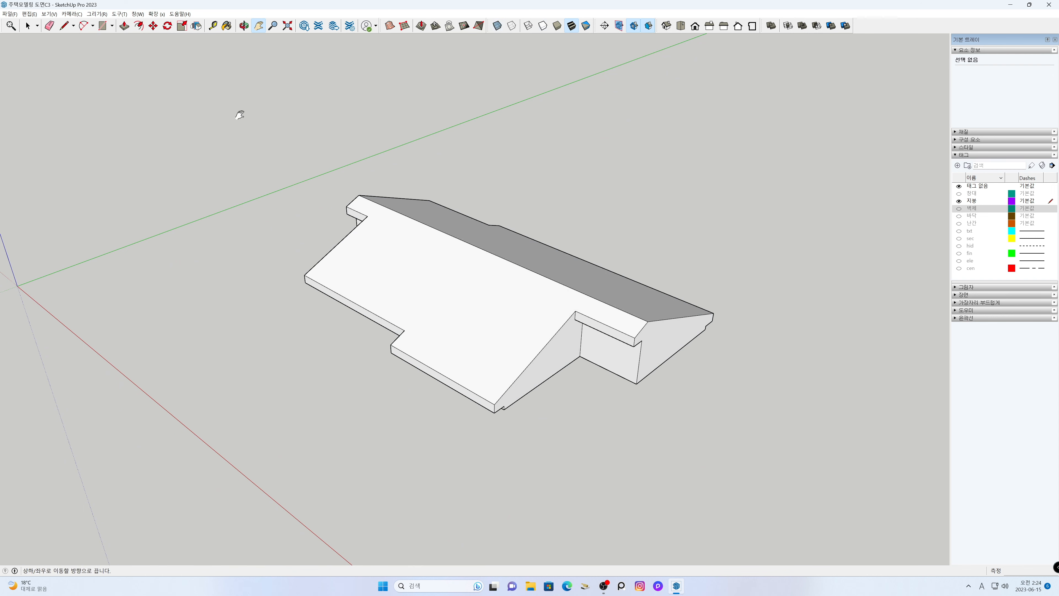